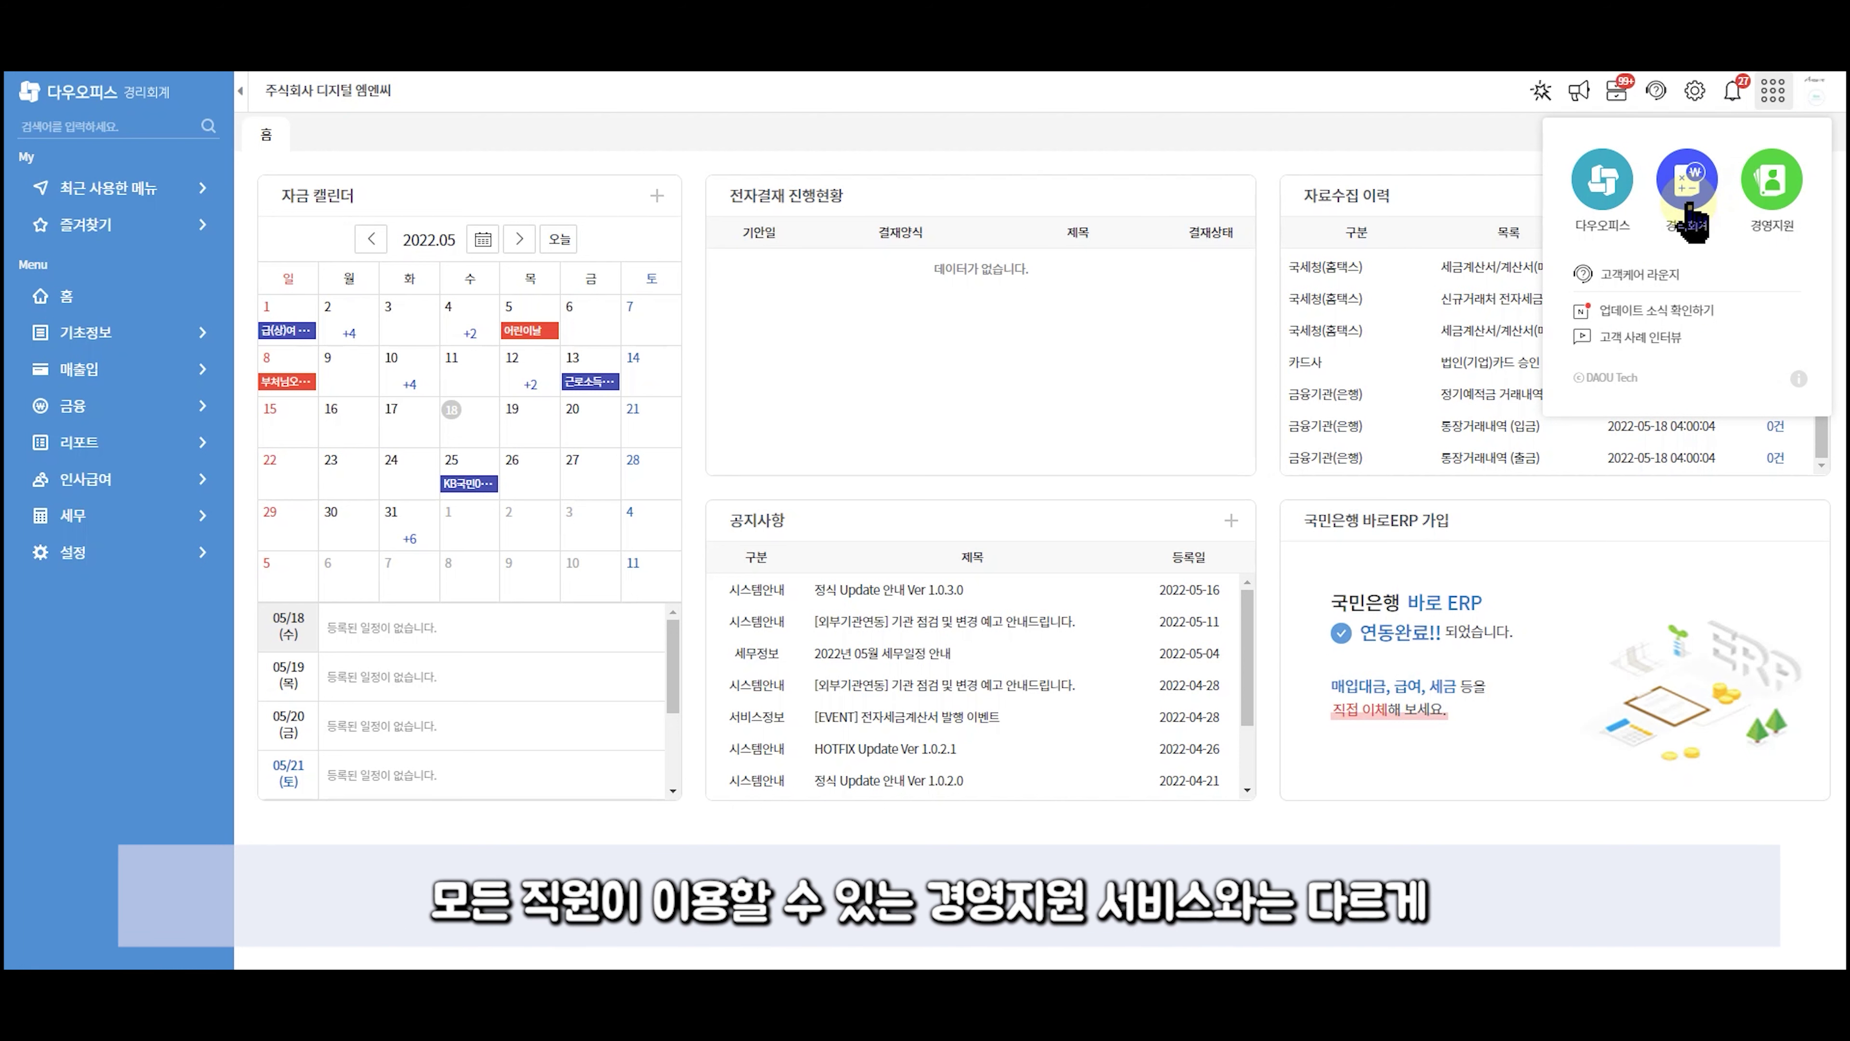
Expand 설정 and its 권한관리 section to see the administrator permission page.
{"action": "left_click", "coordinate": [125, 536]}
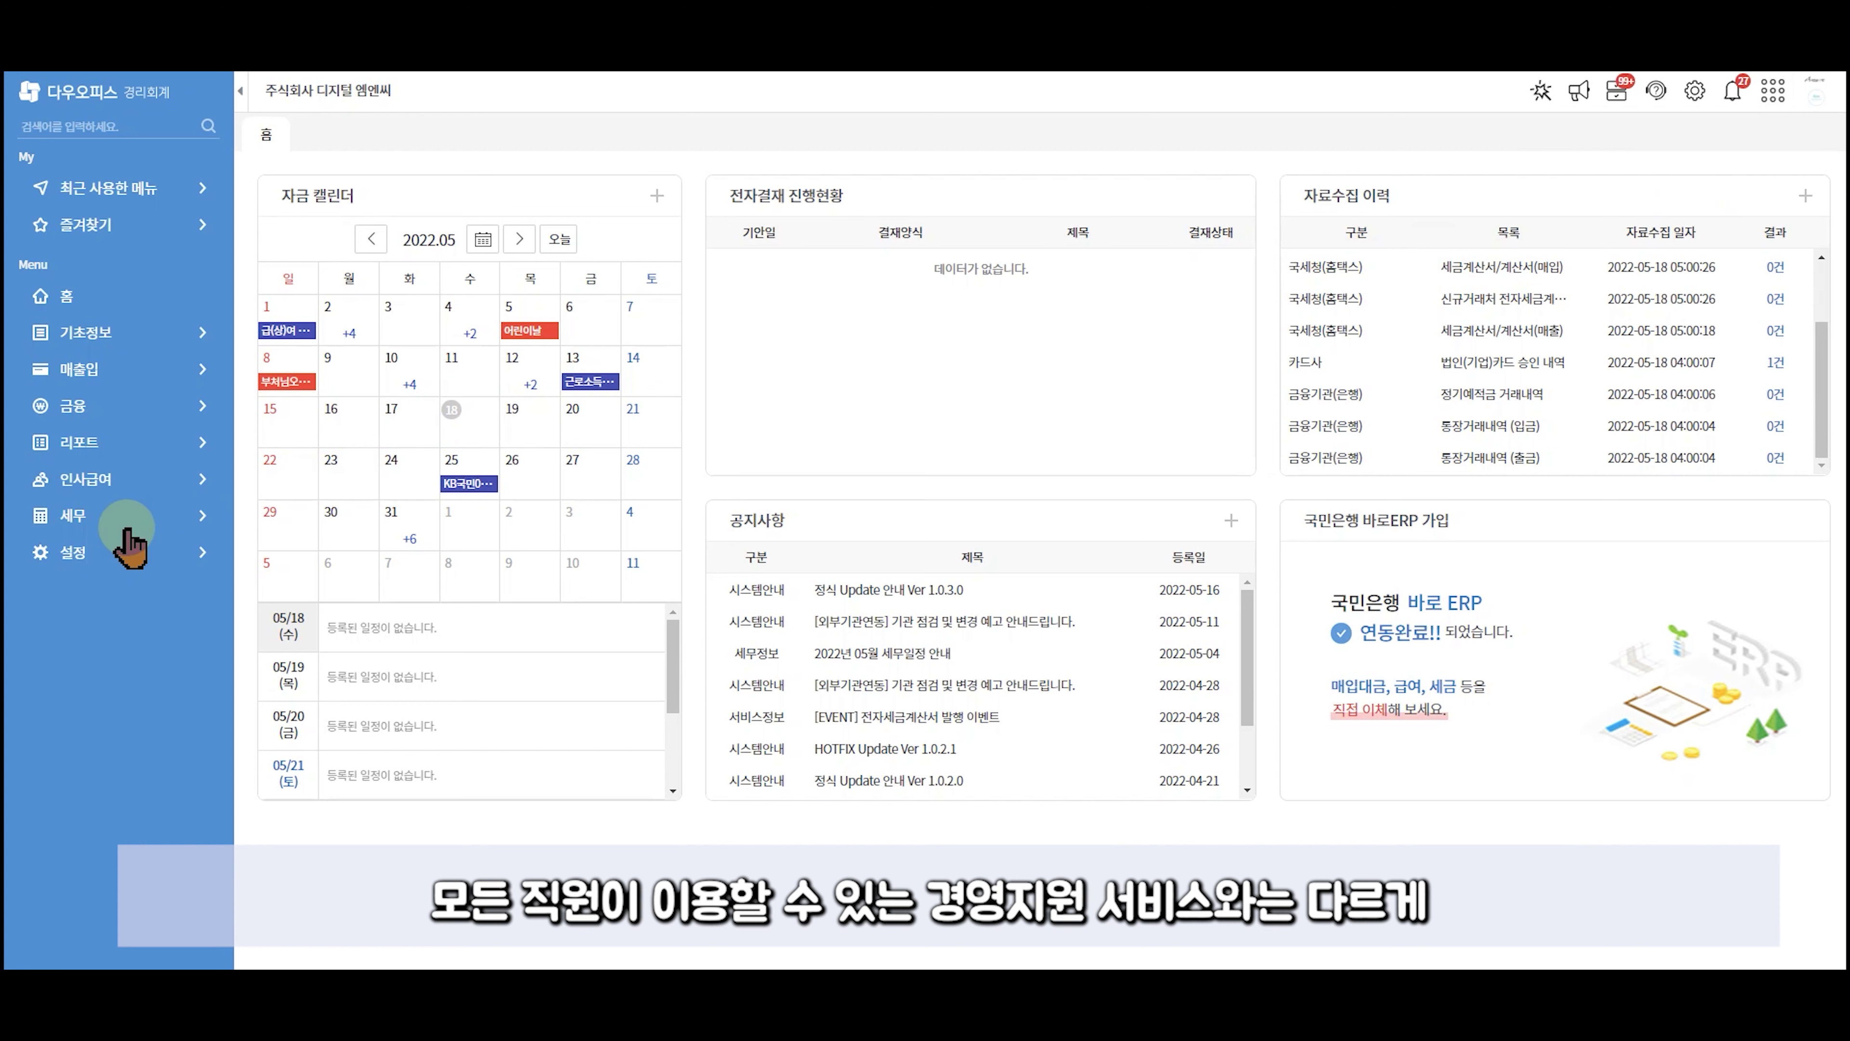
{"action": "left_click", "coordinate": [111, 560]}
{"action": "left_click", "coordinate": [84, 610]}
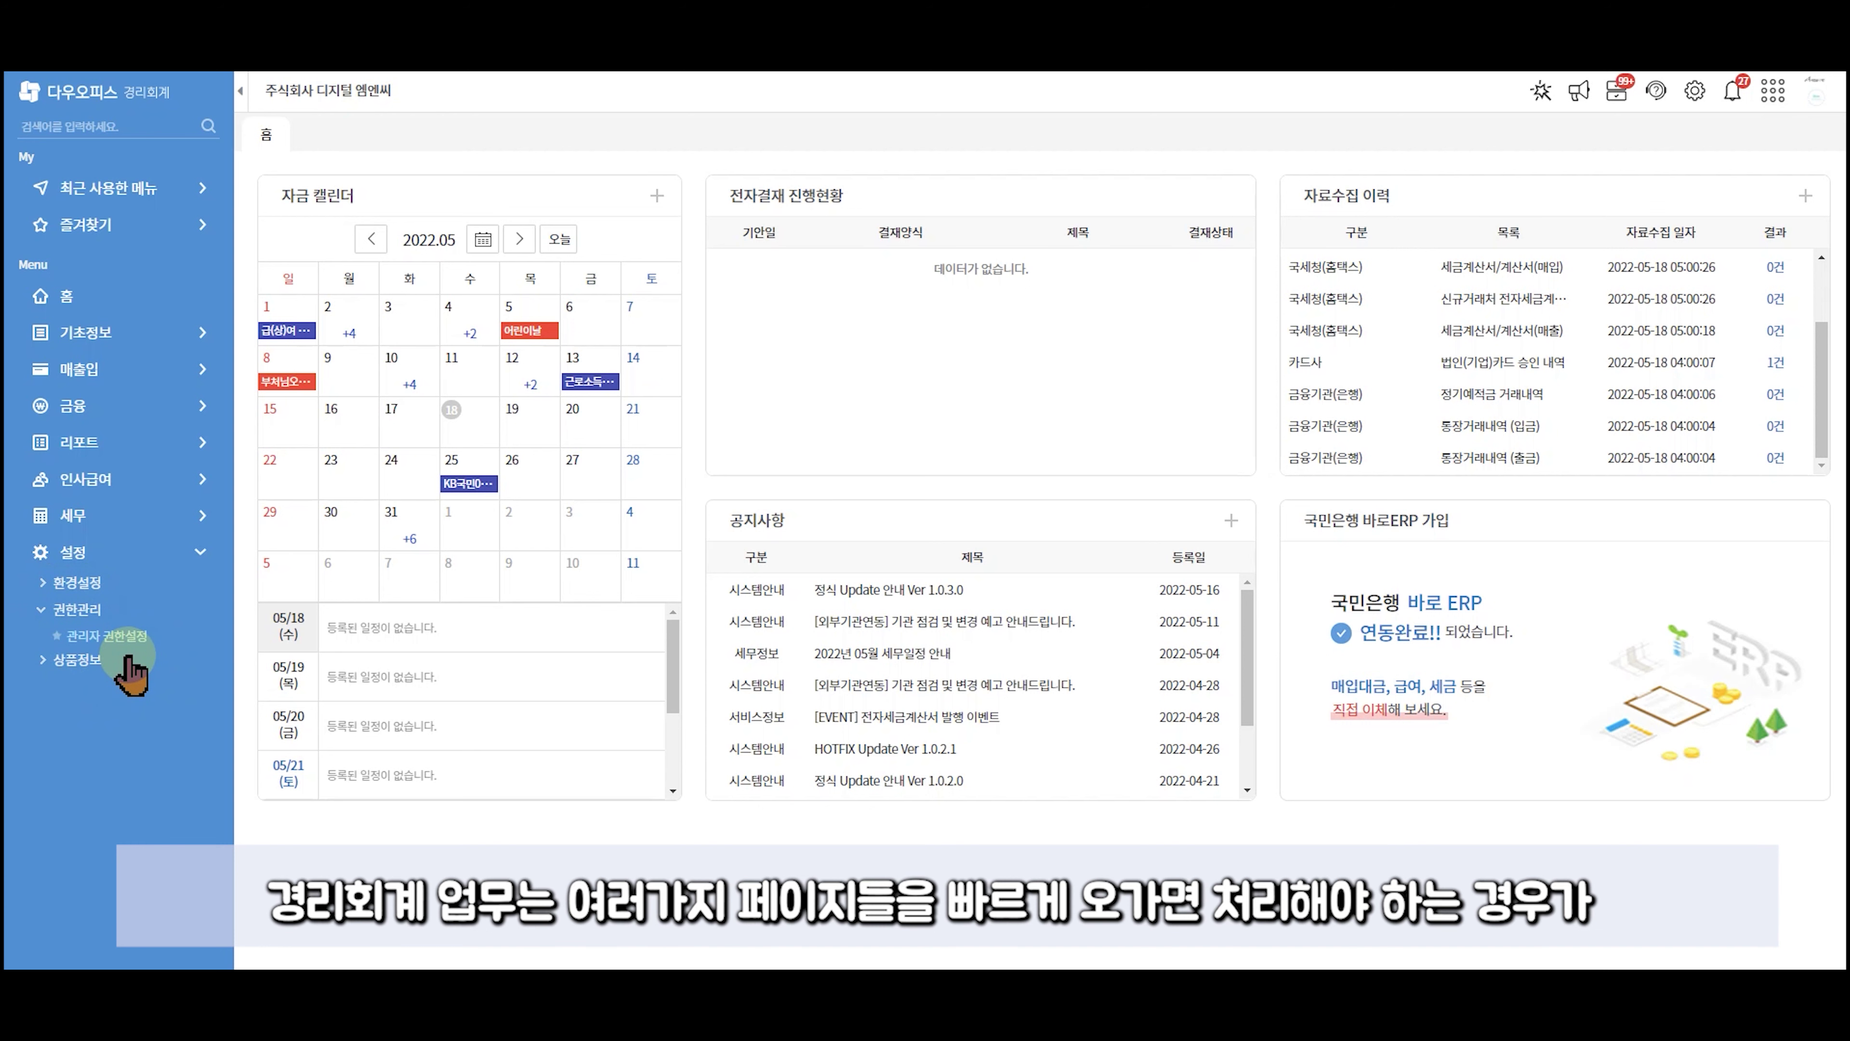
Open the 거래처관리, 기초잔액등록 and 사업자 pages under 기초정보.
{"action": "left_click", "coordinate": [120, 337]}
{"action": "left_click", "coordinate": [115, 366]}
{"action": "left_click", "coordinate": [109, 392]}
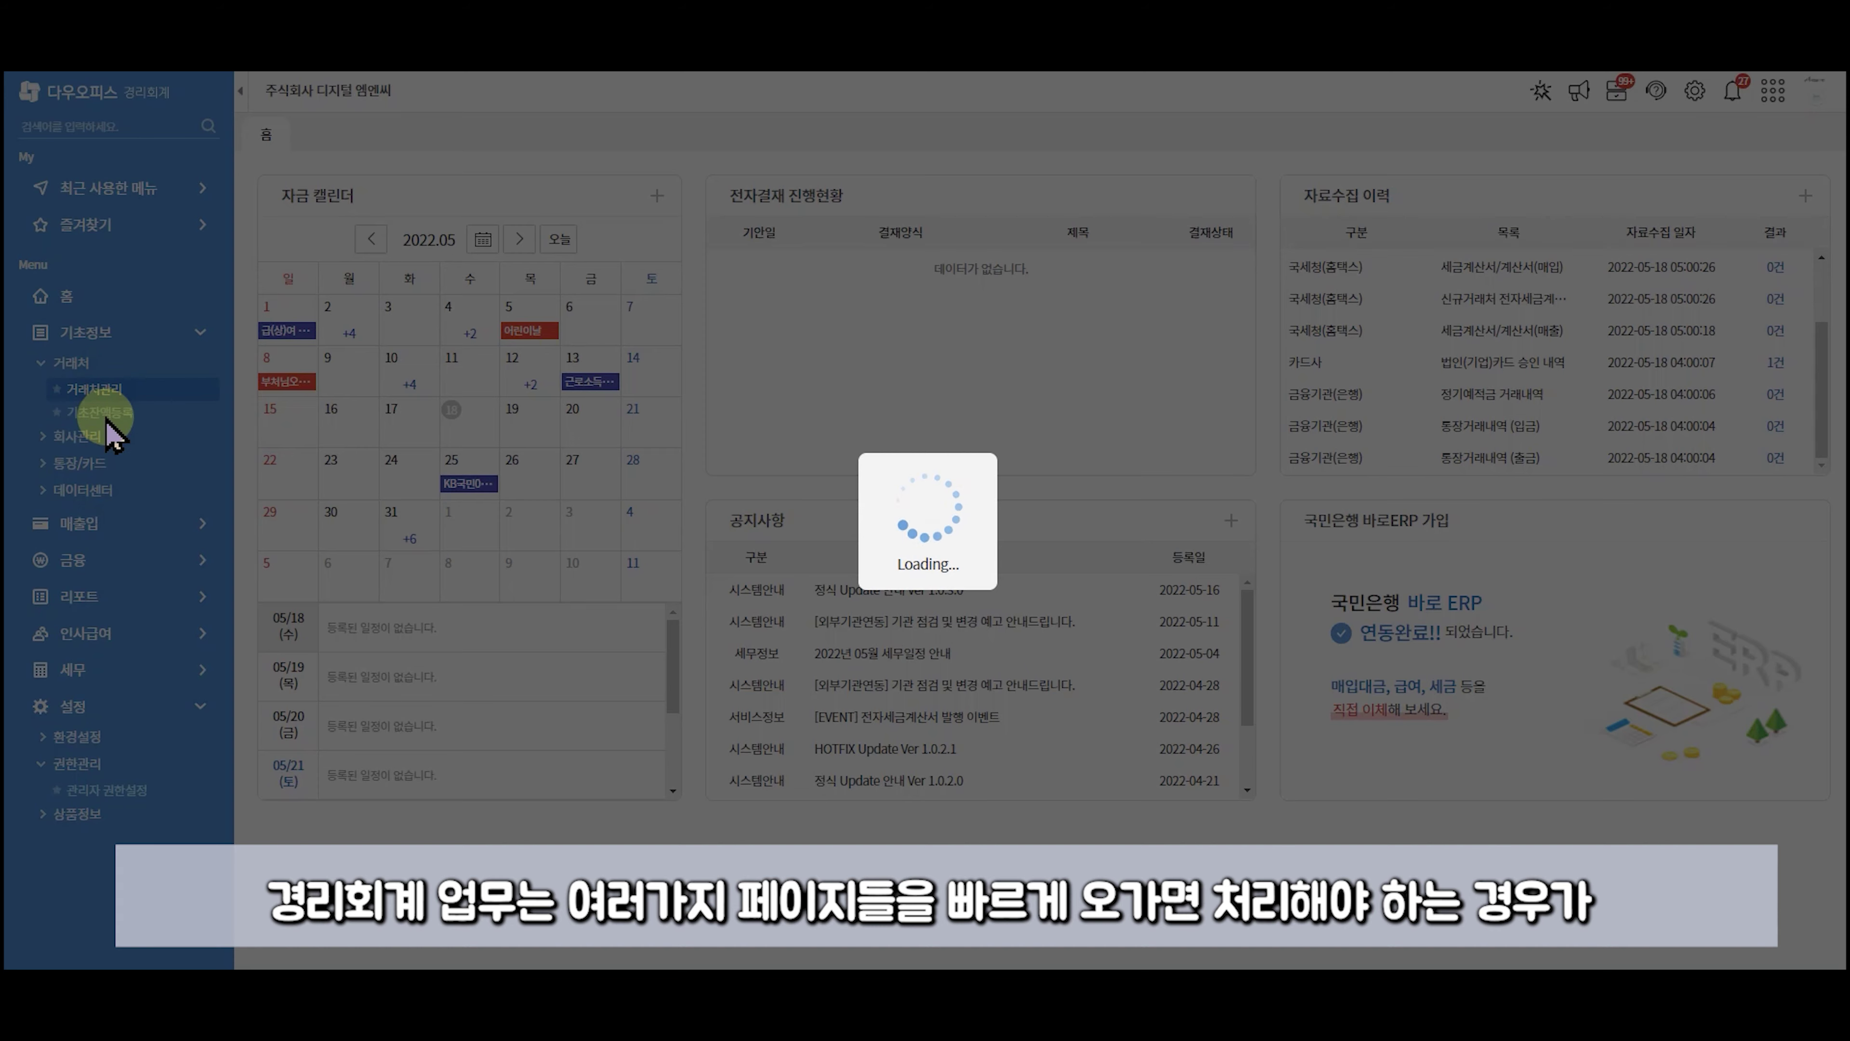
{"action": "left_click", "coordinate": [111, 415]}
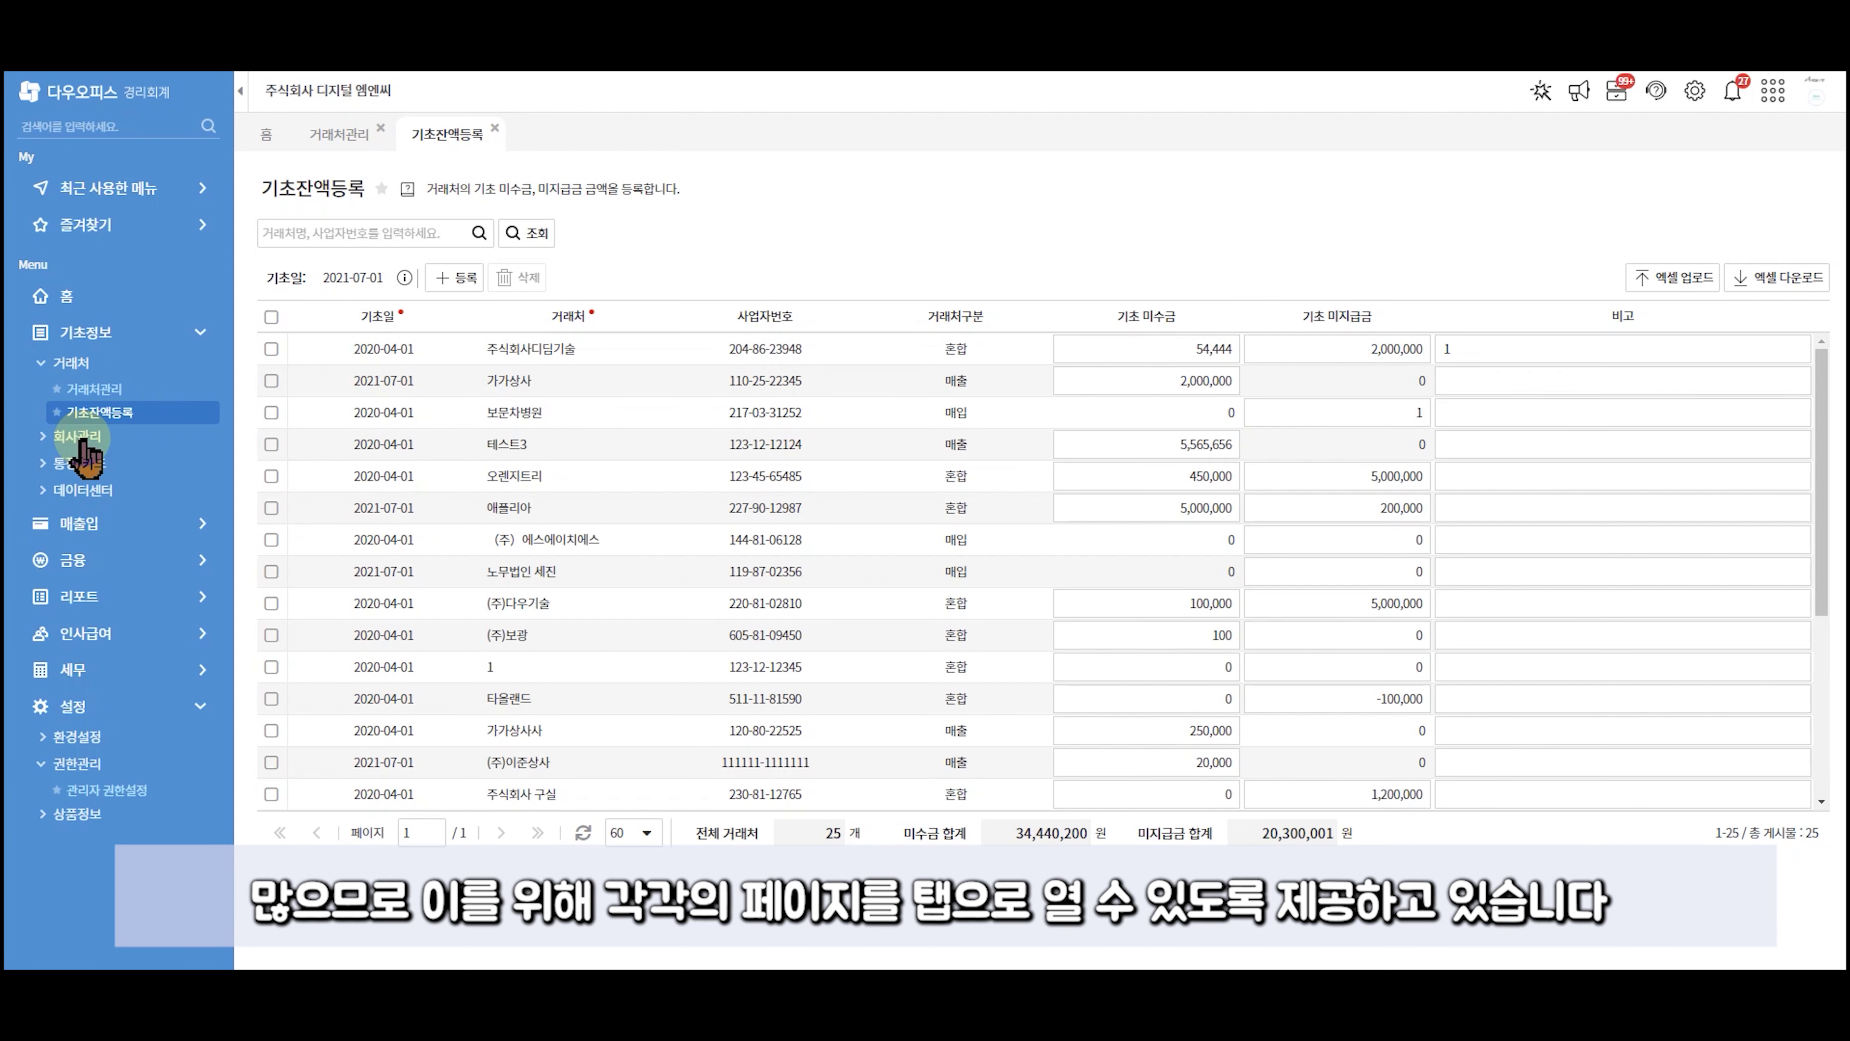
{"action": "left_click", "coordinate": [80, 437]}
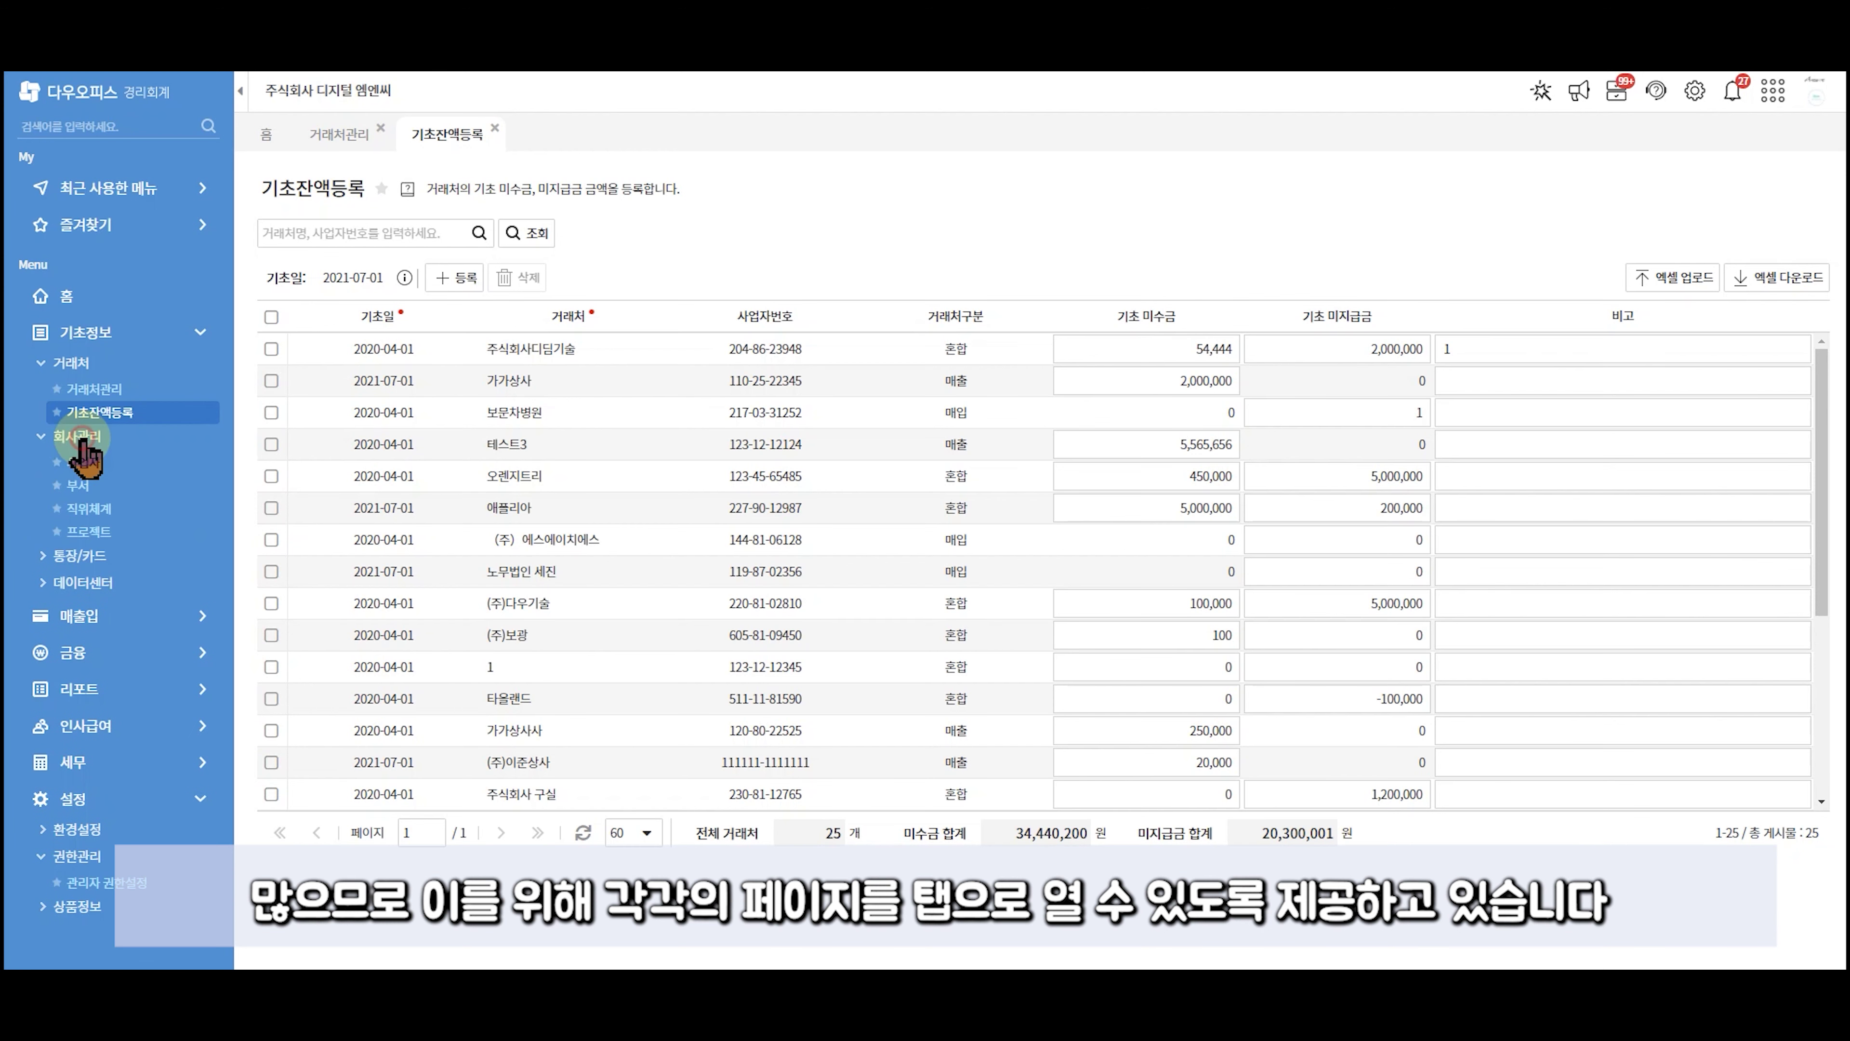
{"action": "left_click", "coordinate": [84, 464]}
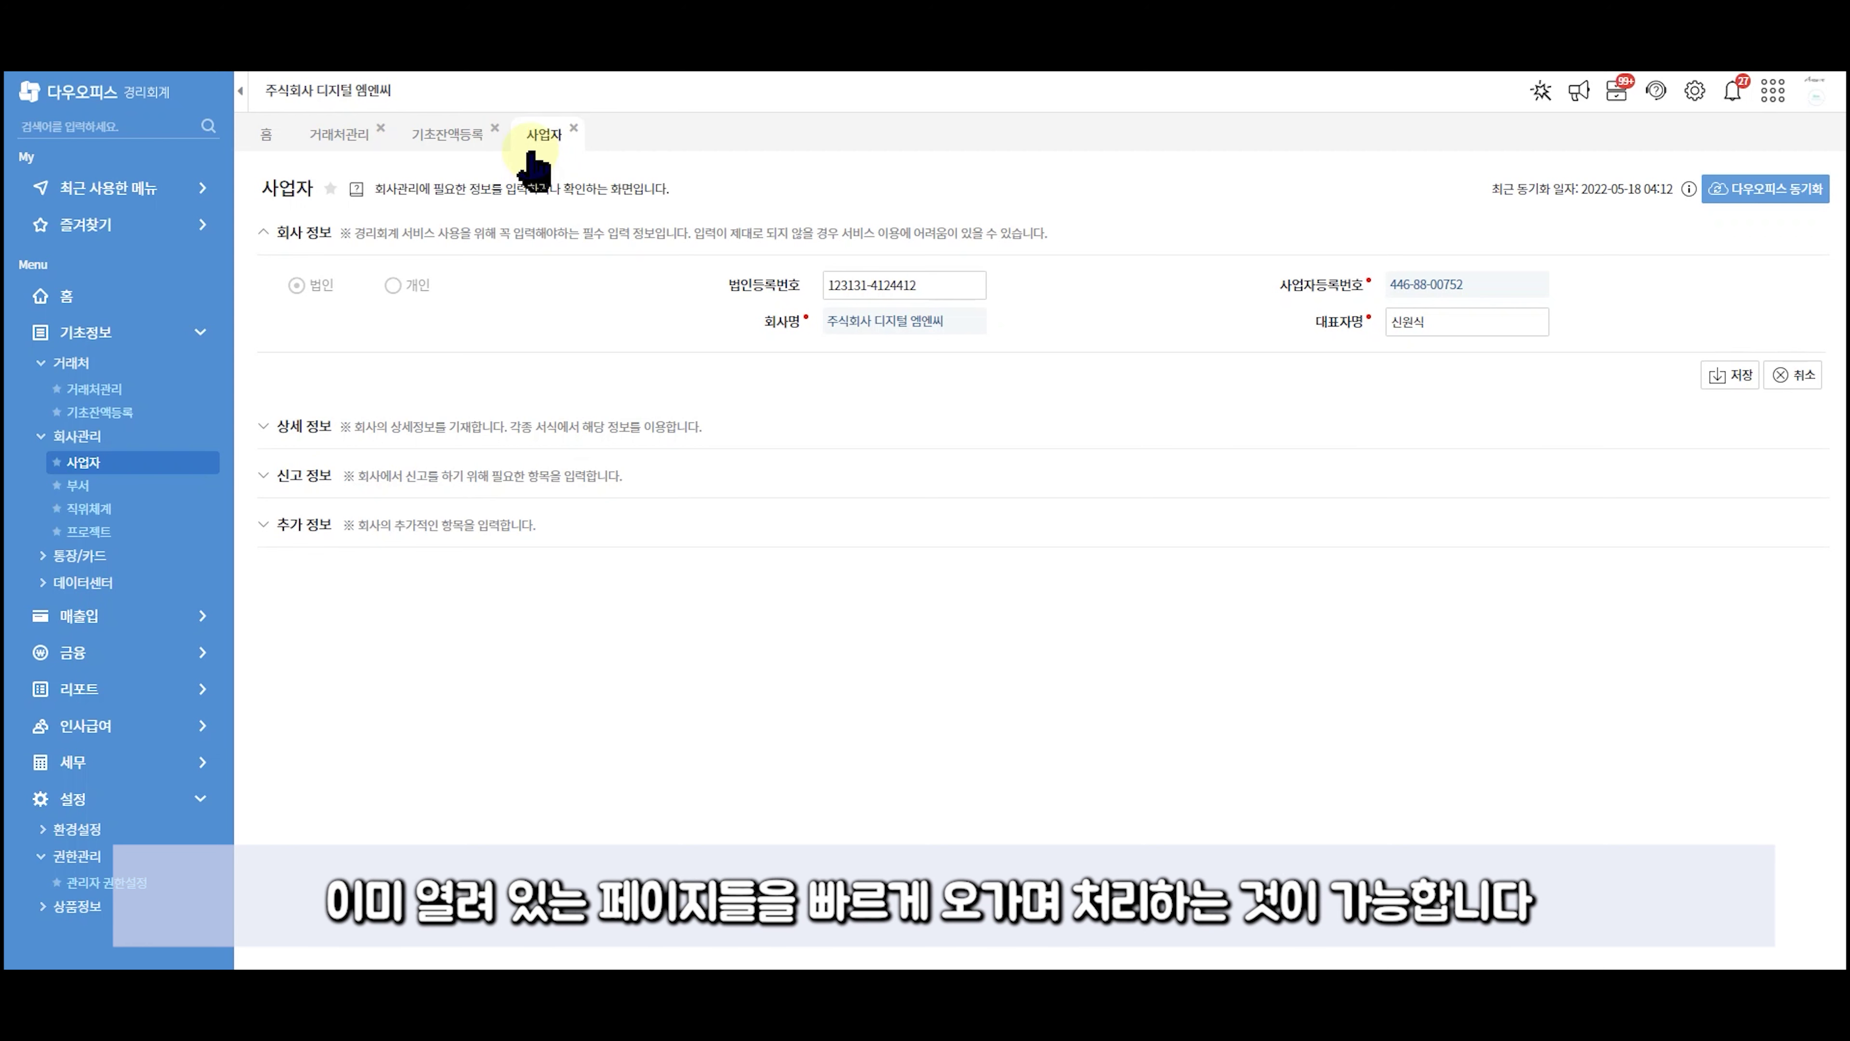
Switch among the open 기초잔액등록, 거래처관리 and 사업자 pages, ending on 사업자.
{"action": "left_click", "coordinate": [446, 137]}
{"action": "left_click", "coordinate": [343, 137]}
{"action": "left_click", "coordinate": [431, 138]}
{"action": "left_click", "coordinate": [533, 137]}
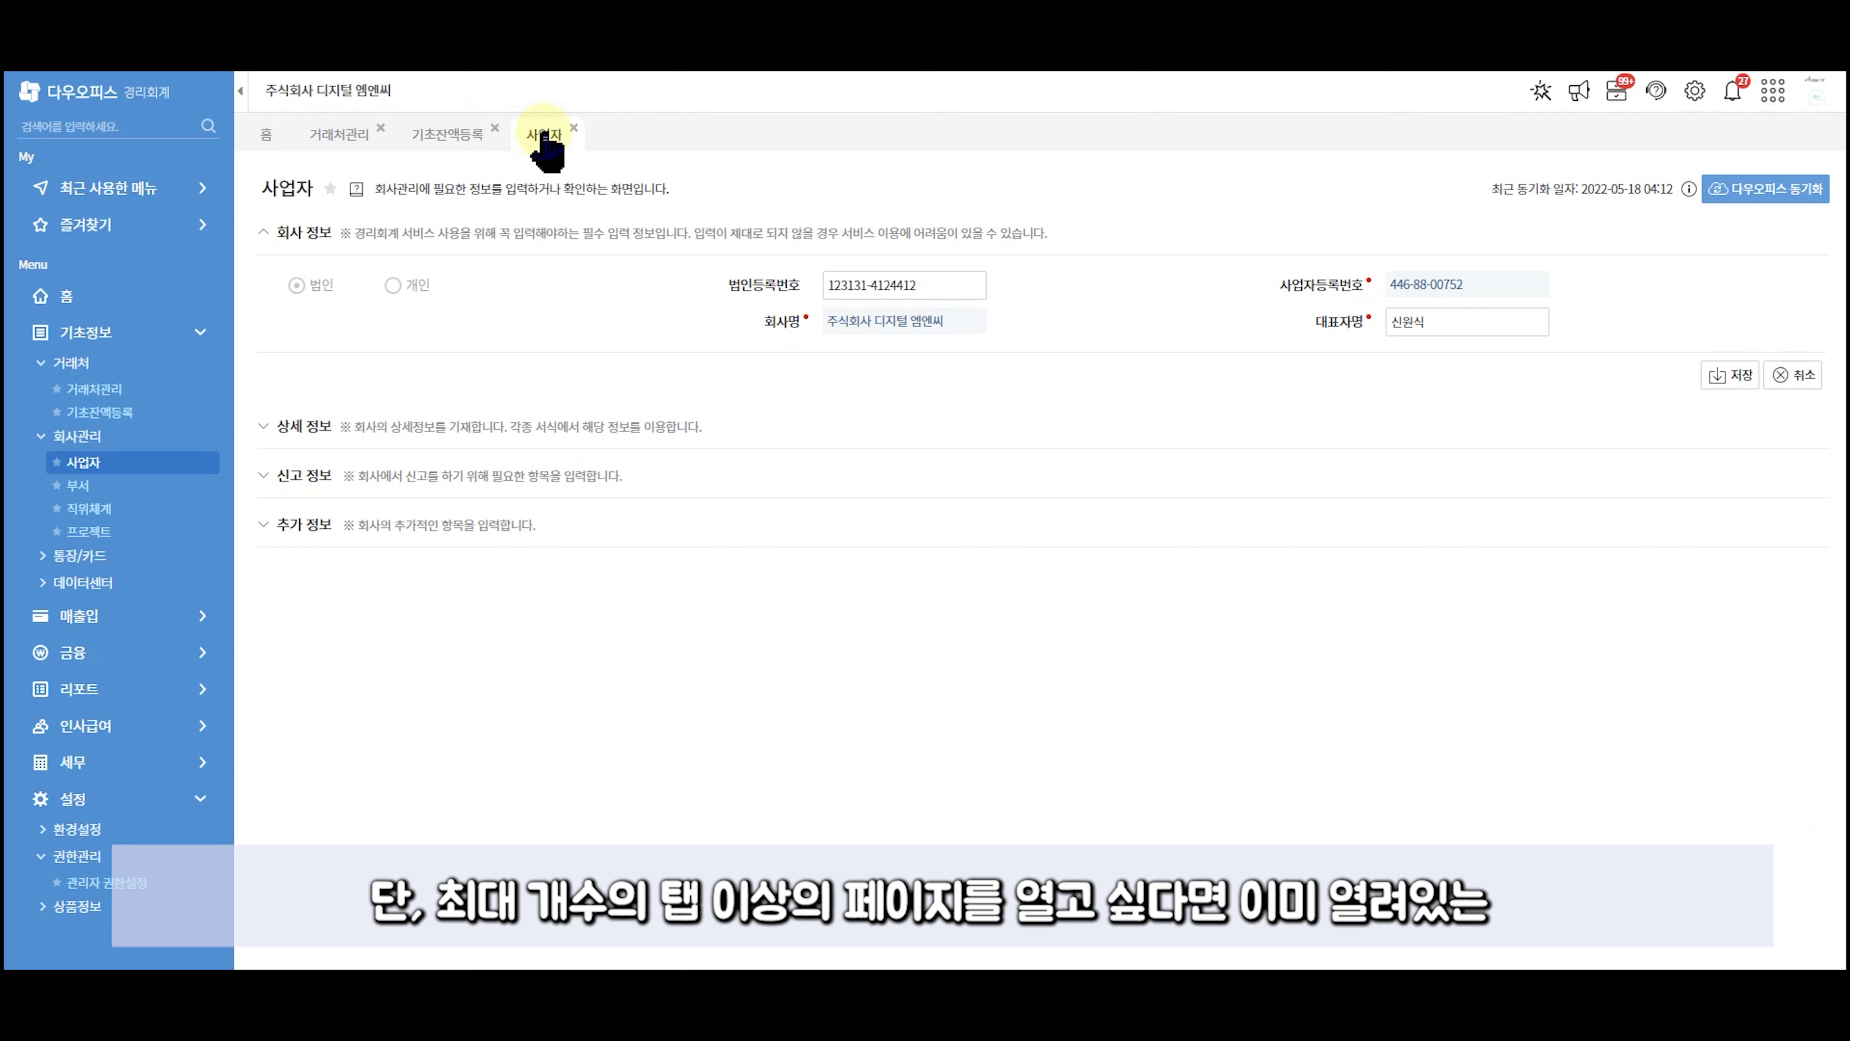
Close the open 사업자, 기초잔액등록 and 거래처관리 pages.
{"action": "left_click", "coordinate": [574, 131]}
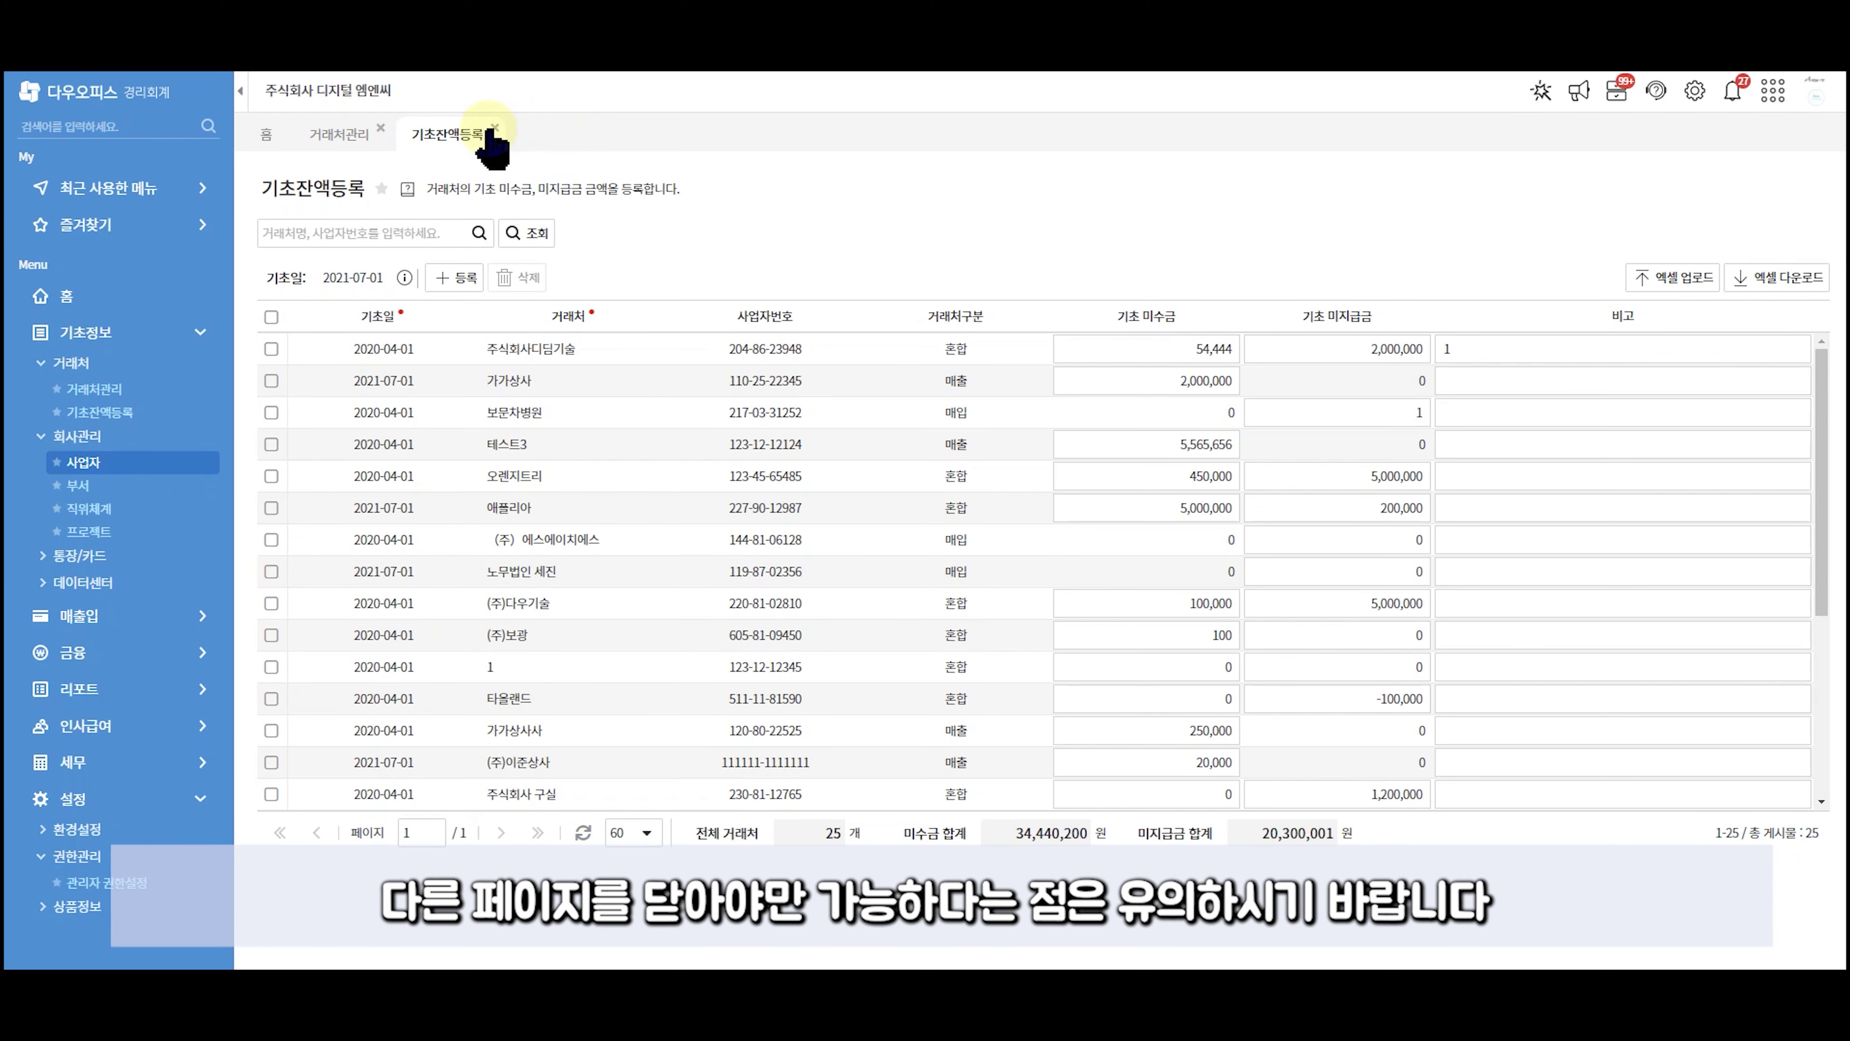
{"action": "left_click", "coordinate": [493, 131]}
{"action": "left_click", "coordinate": [379, 129]}
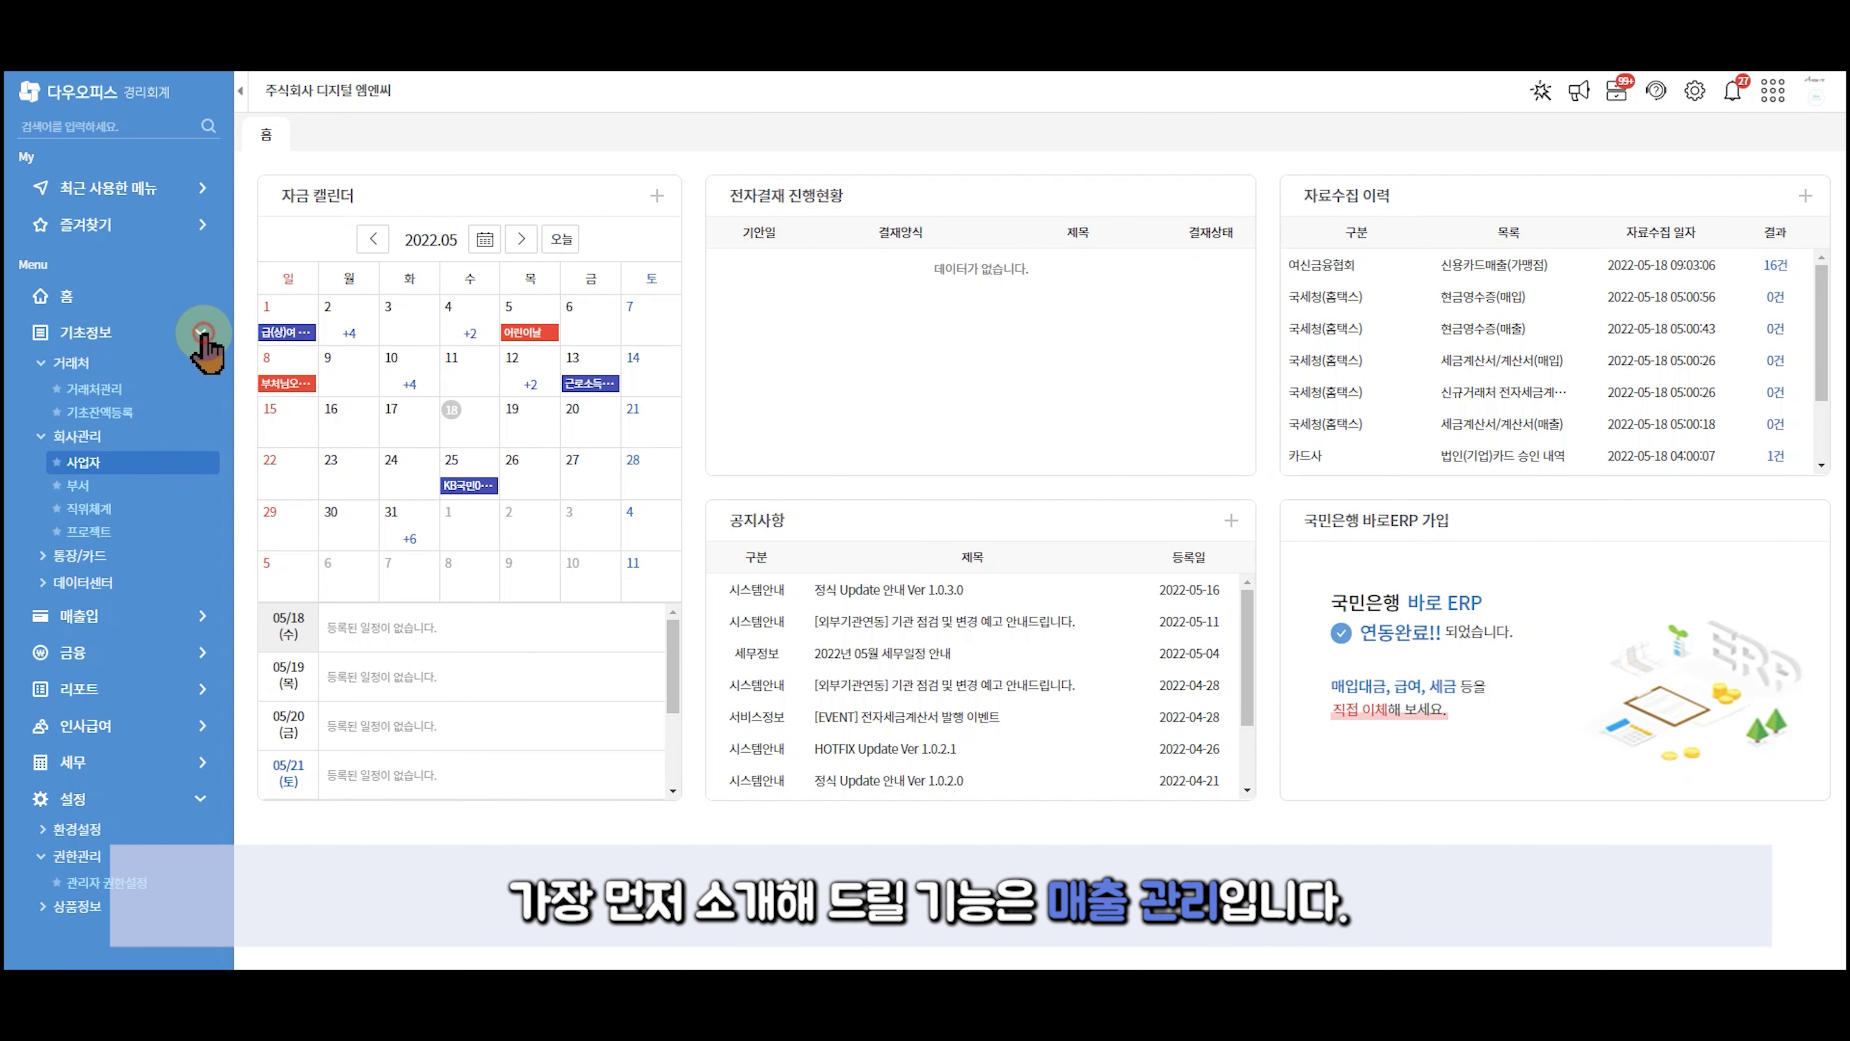
Open the 매출내역 page in 매출관리 under 매출입.
{"action": "left_click", "coordinate": [202, 334]}
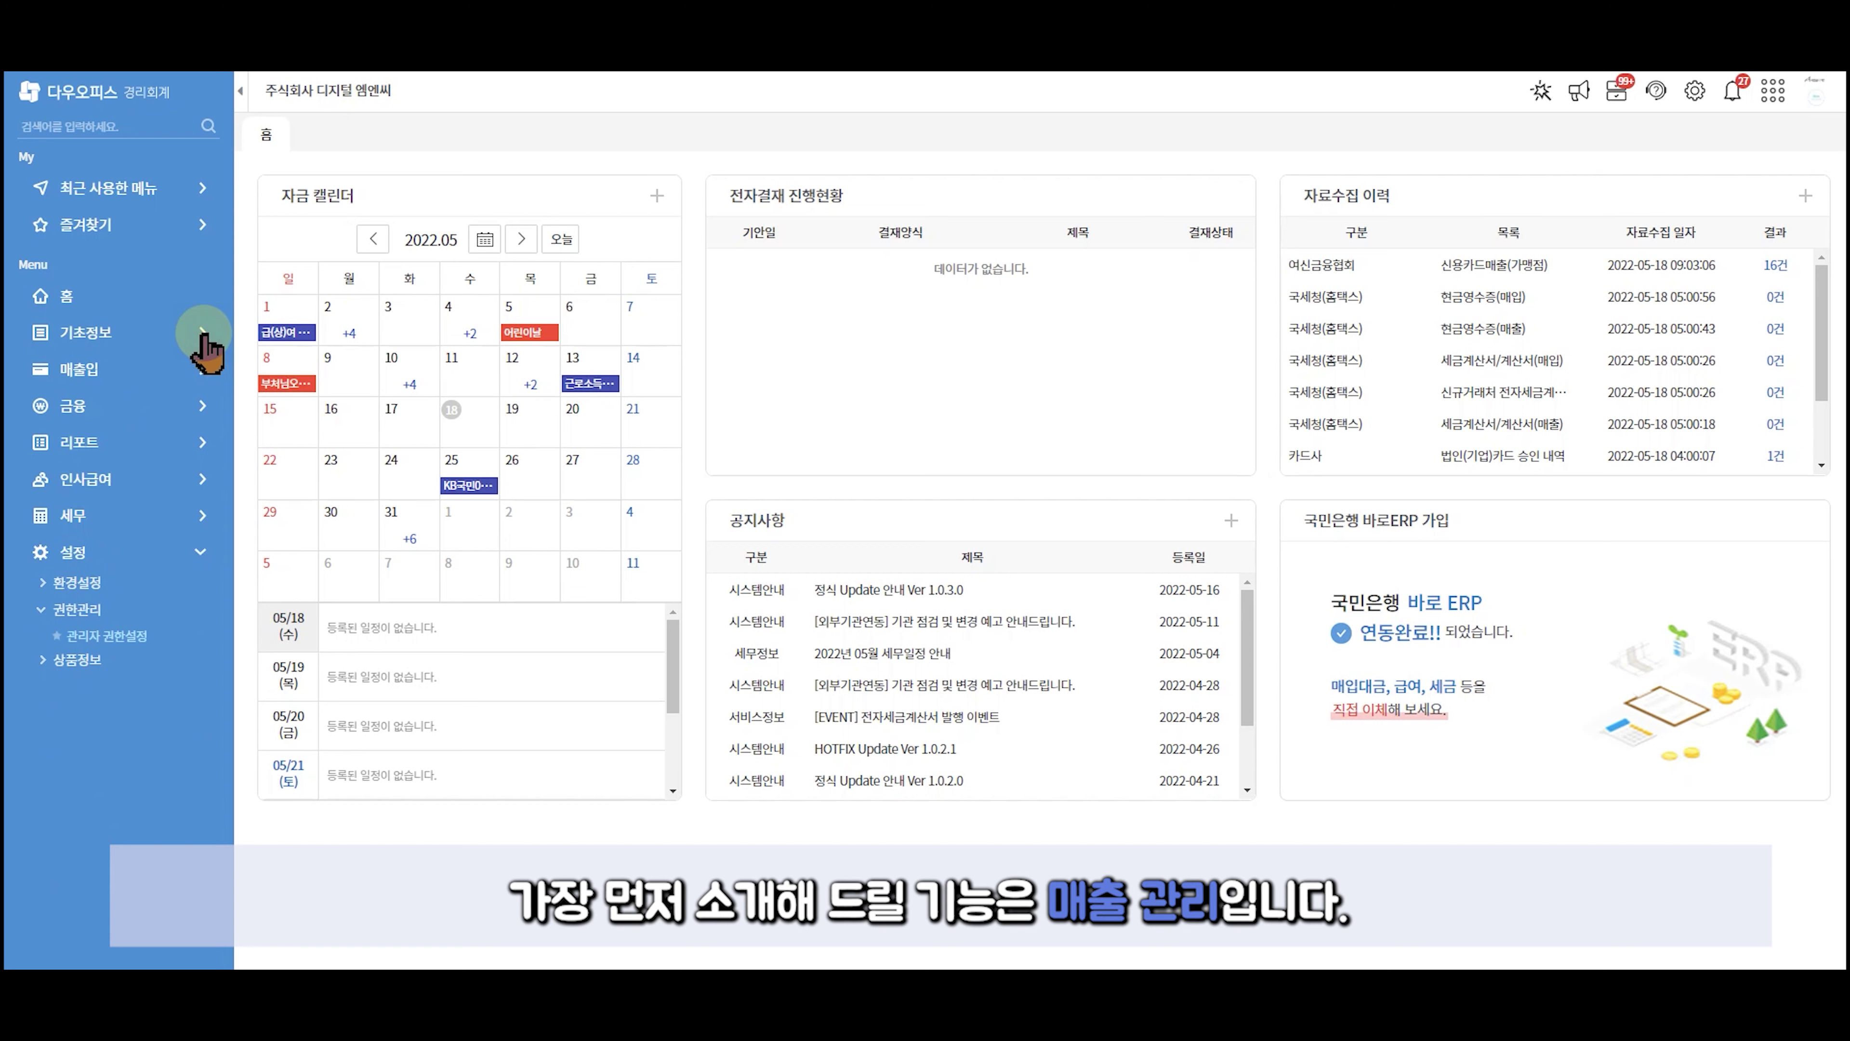
{"action": "left_click", "coordinate": [197, 370]}
{"action": "left_click", "coordinate": [117, 393]}
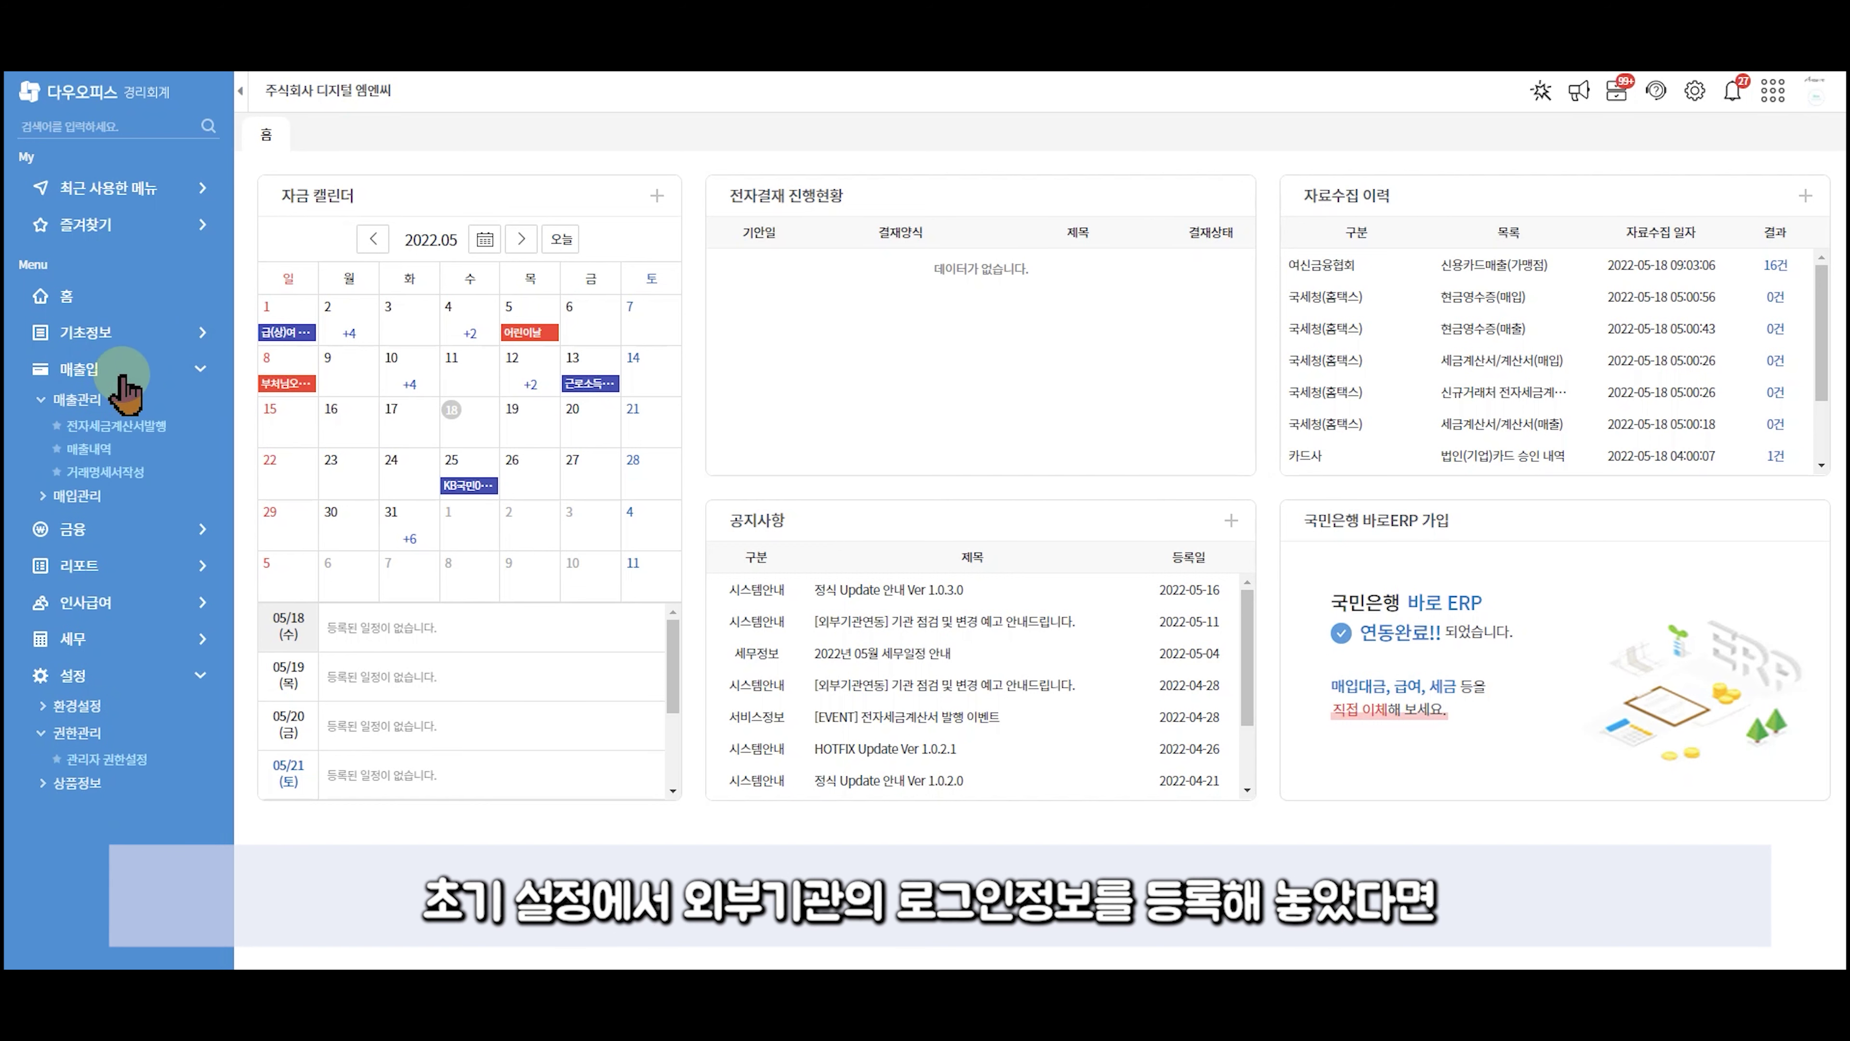
{"action": "left_click", "coordinate": [166, 337]}
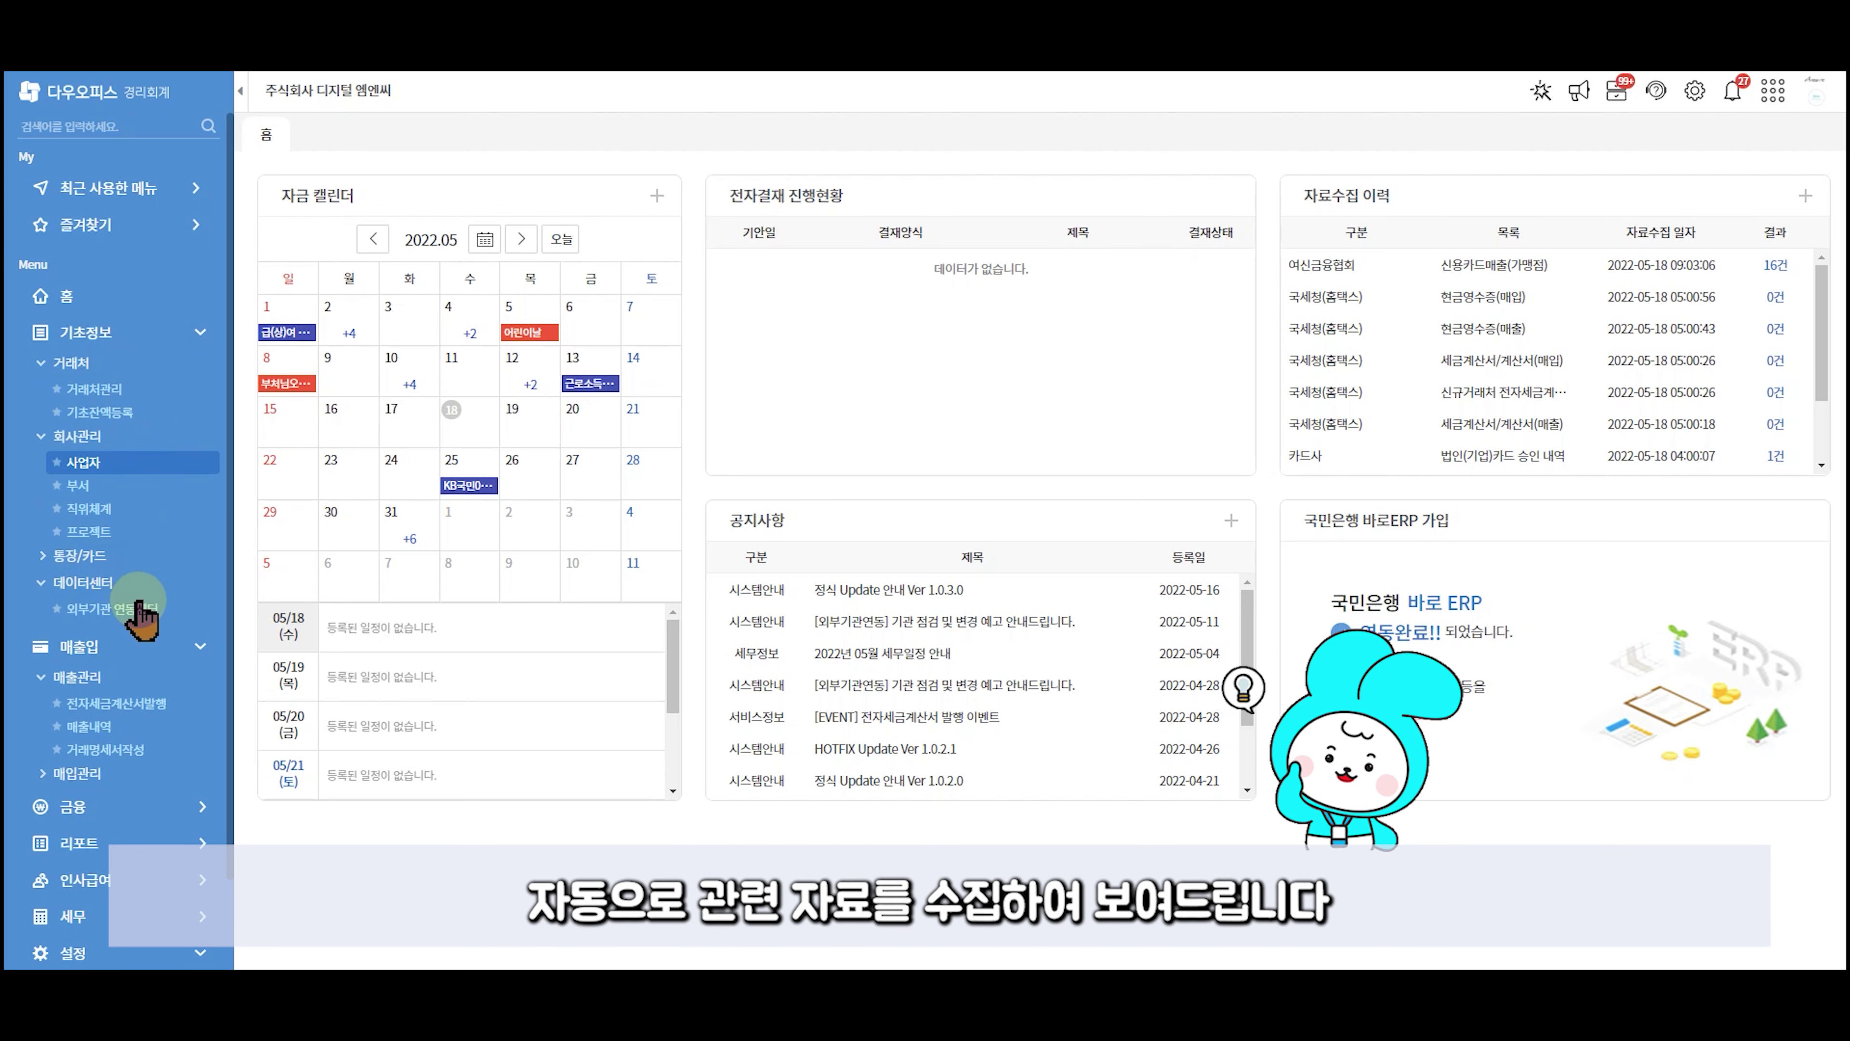
{"action": "left_click", "coordinate": [89, 729]}
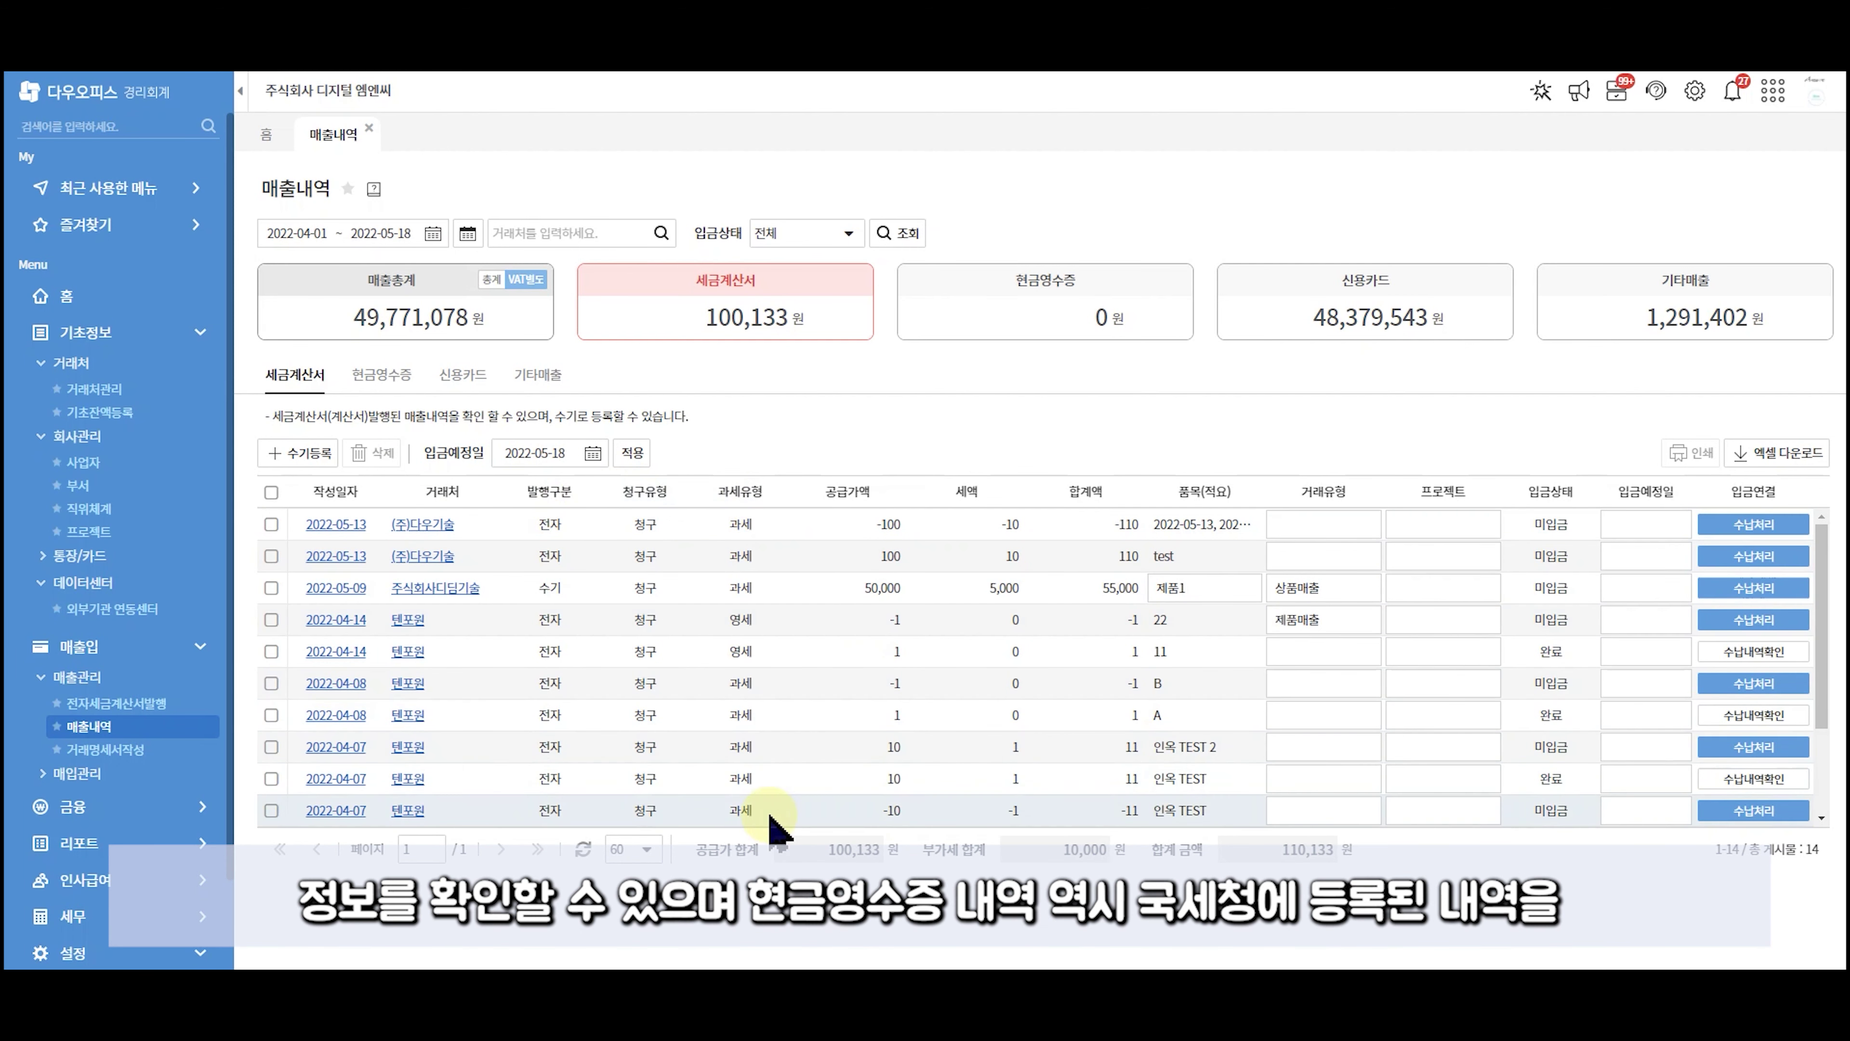
Review the 현금영수증, 신용카드 and 기타매출 lists of the sales history.
{"action": "left_click", "coordinate": [386, 375]}
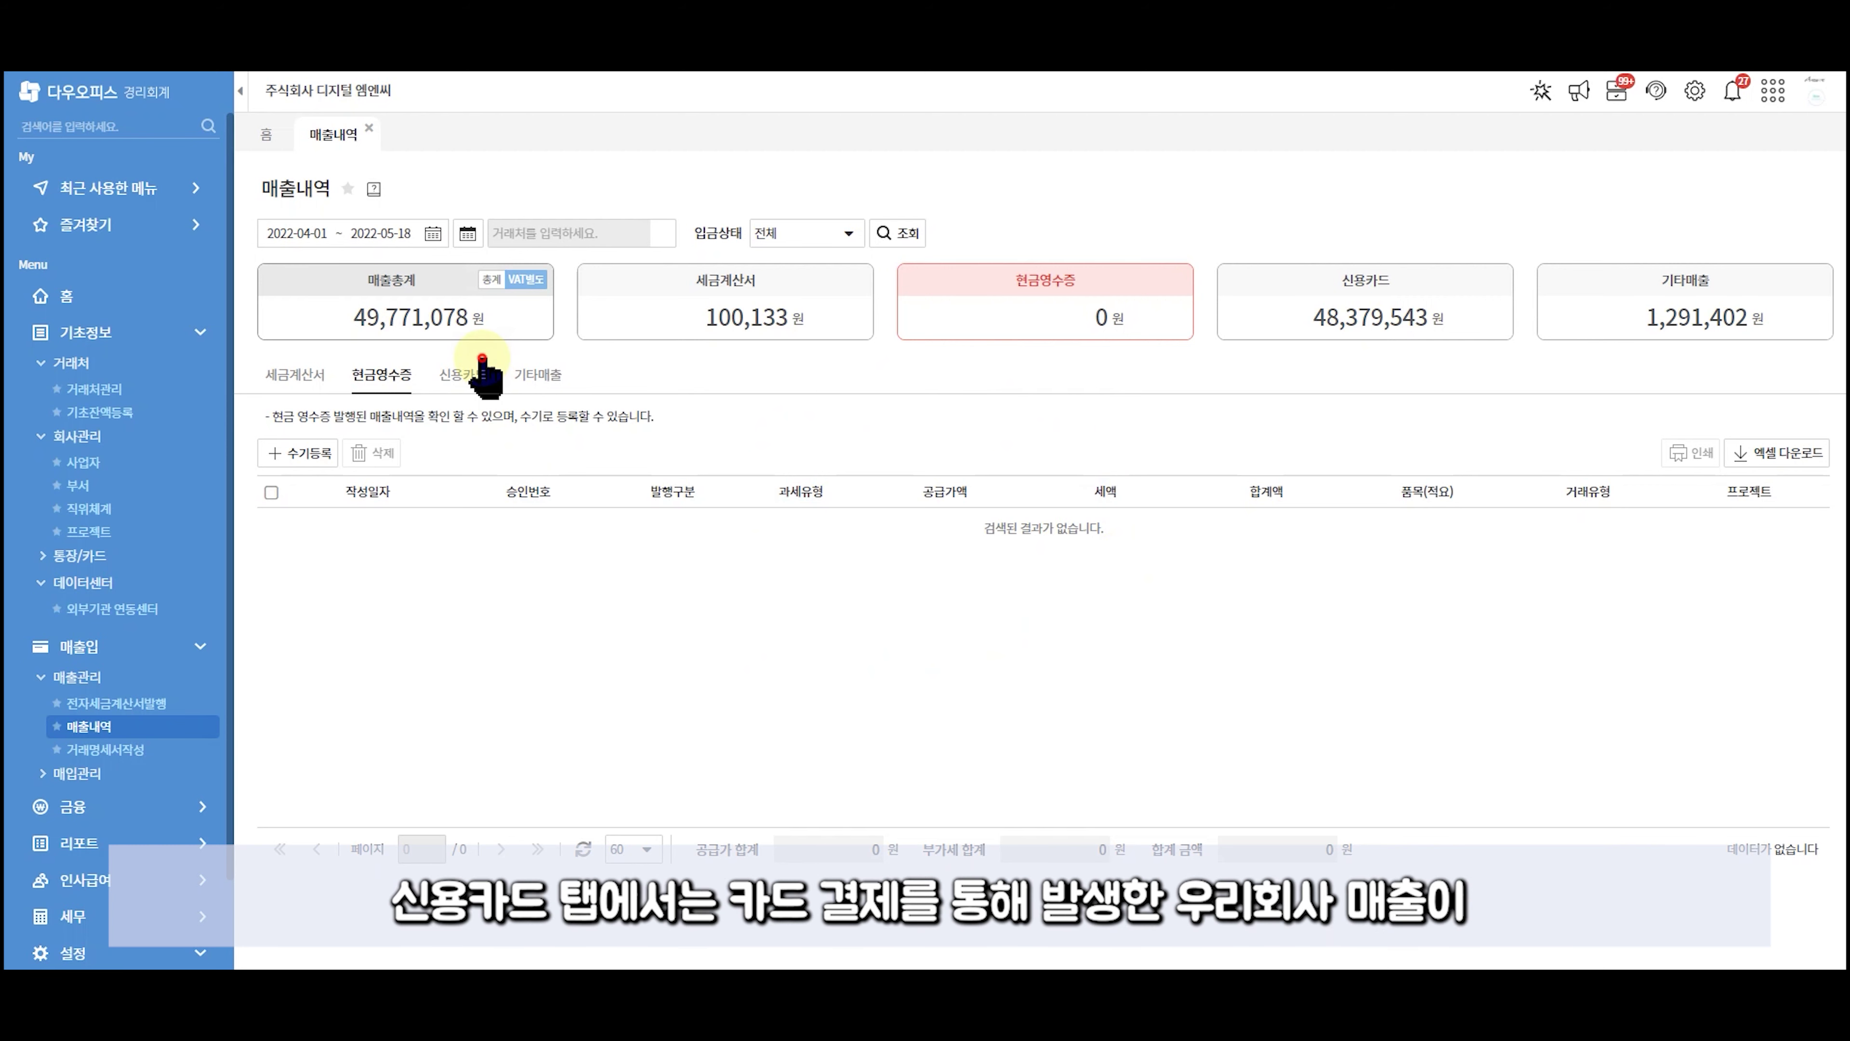
{"action": "left_click", "coordinate": [482, 375]}
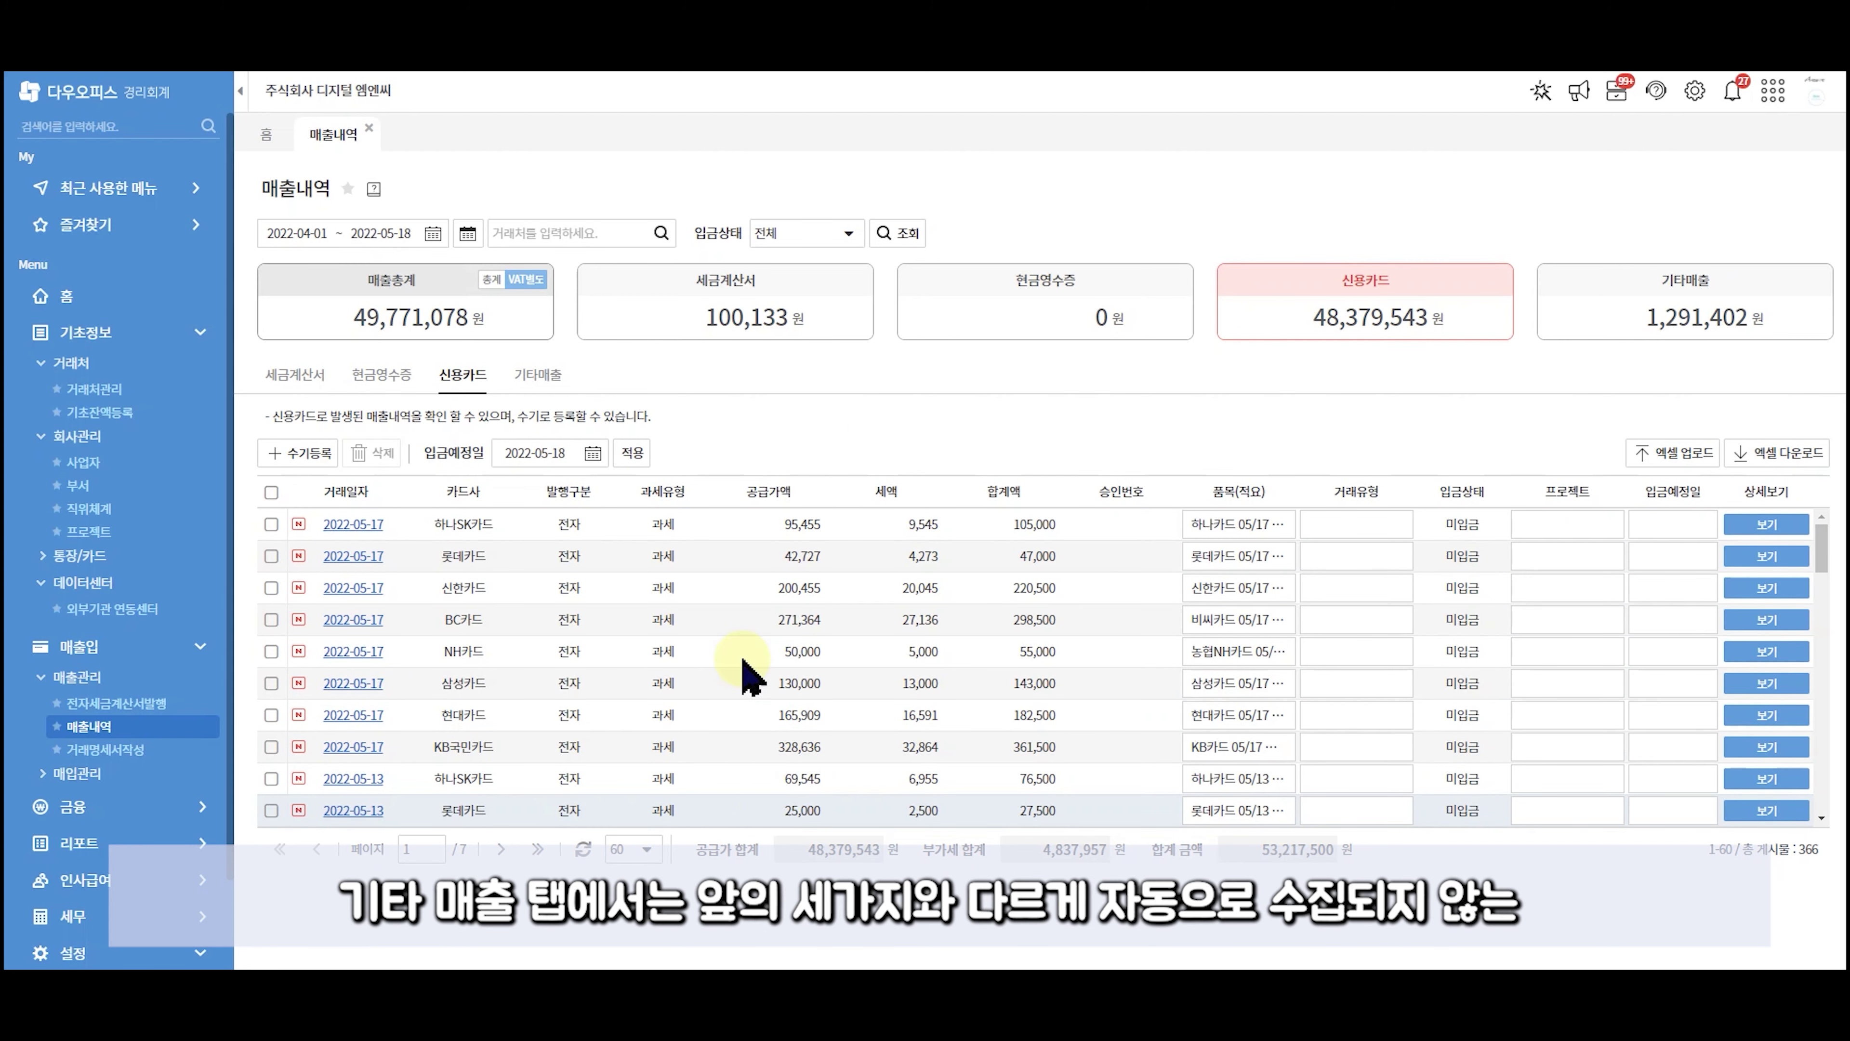
{"action": "left_click", "coordinate": [558, 384]}
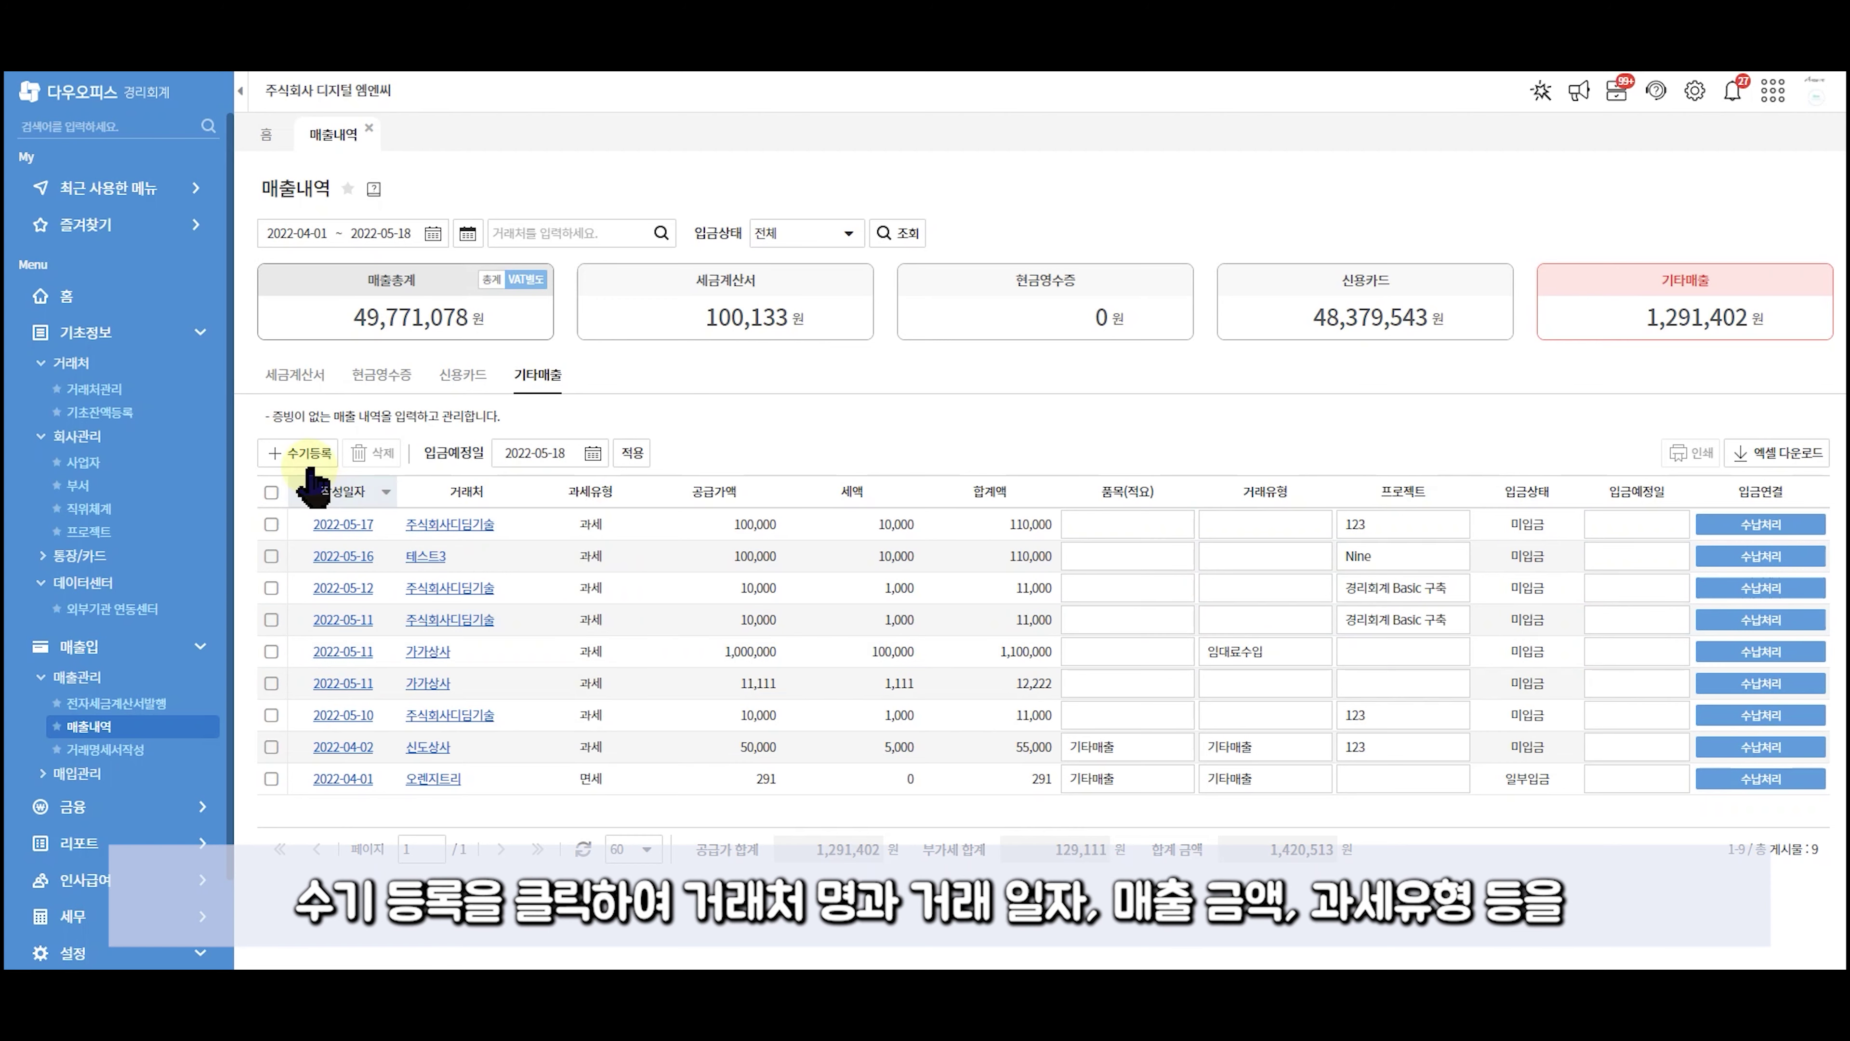
Try out a manual 기타매출 entry for 테스트3 dated 2022-05-17 with a supply amount of 1,000, and cancel it.
{"action": "left_click", "coordinate": [300, 453]}
{"action": "left_click", "coordinate": [861, 426]}
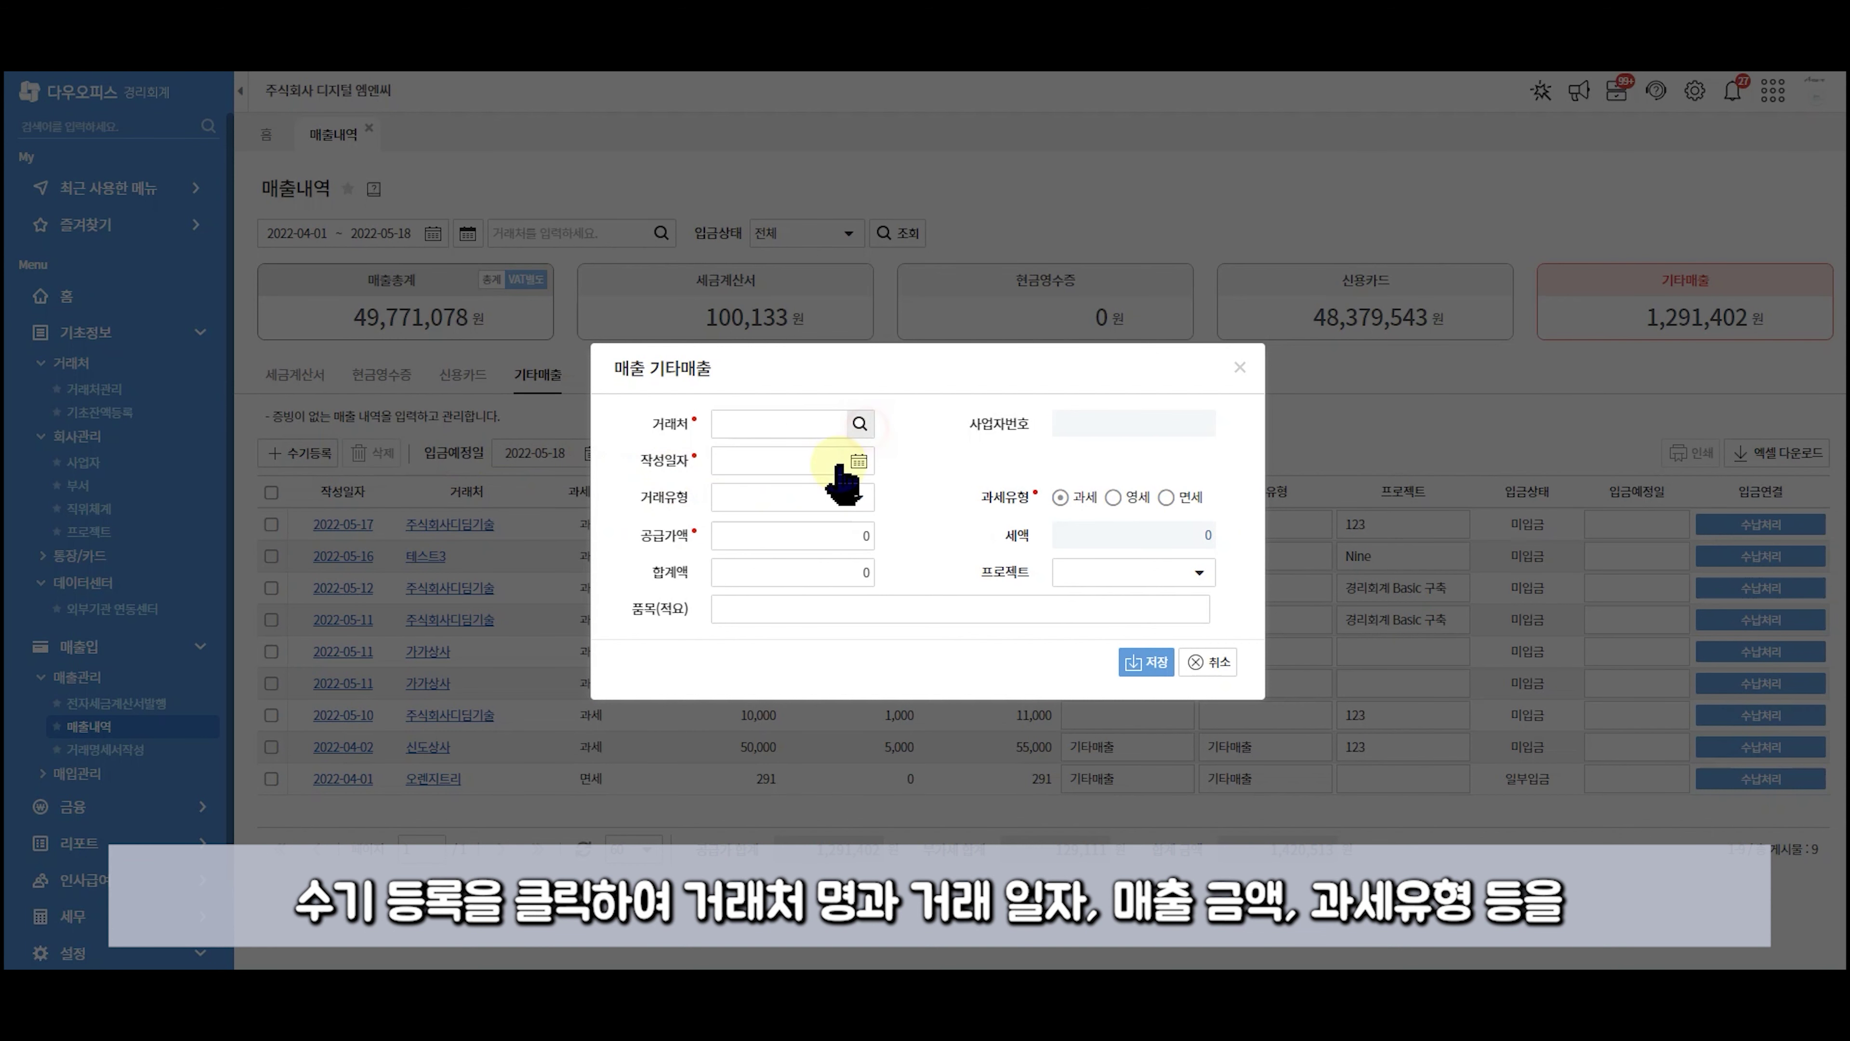
{"action": "left_click", "coordinate": [840, 486]}
{"action": "left_click", "coordinate": [840, 486]}
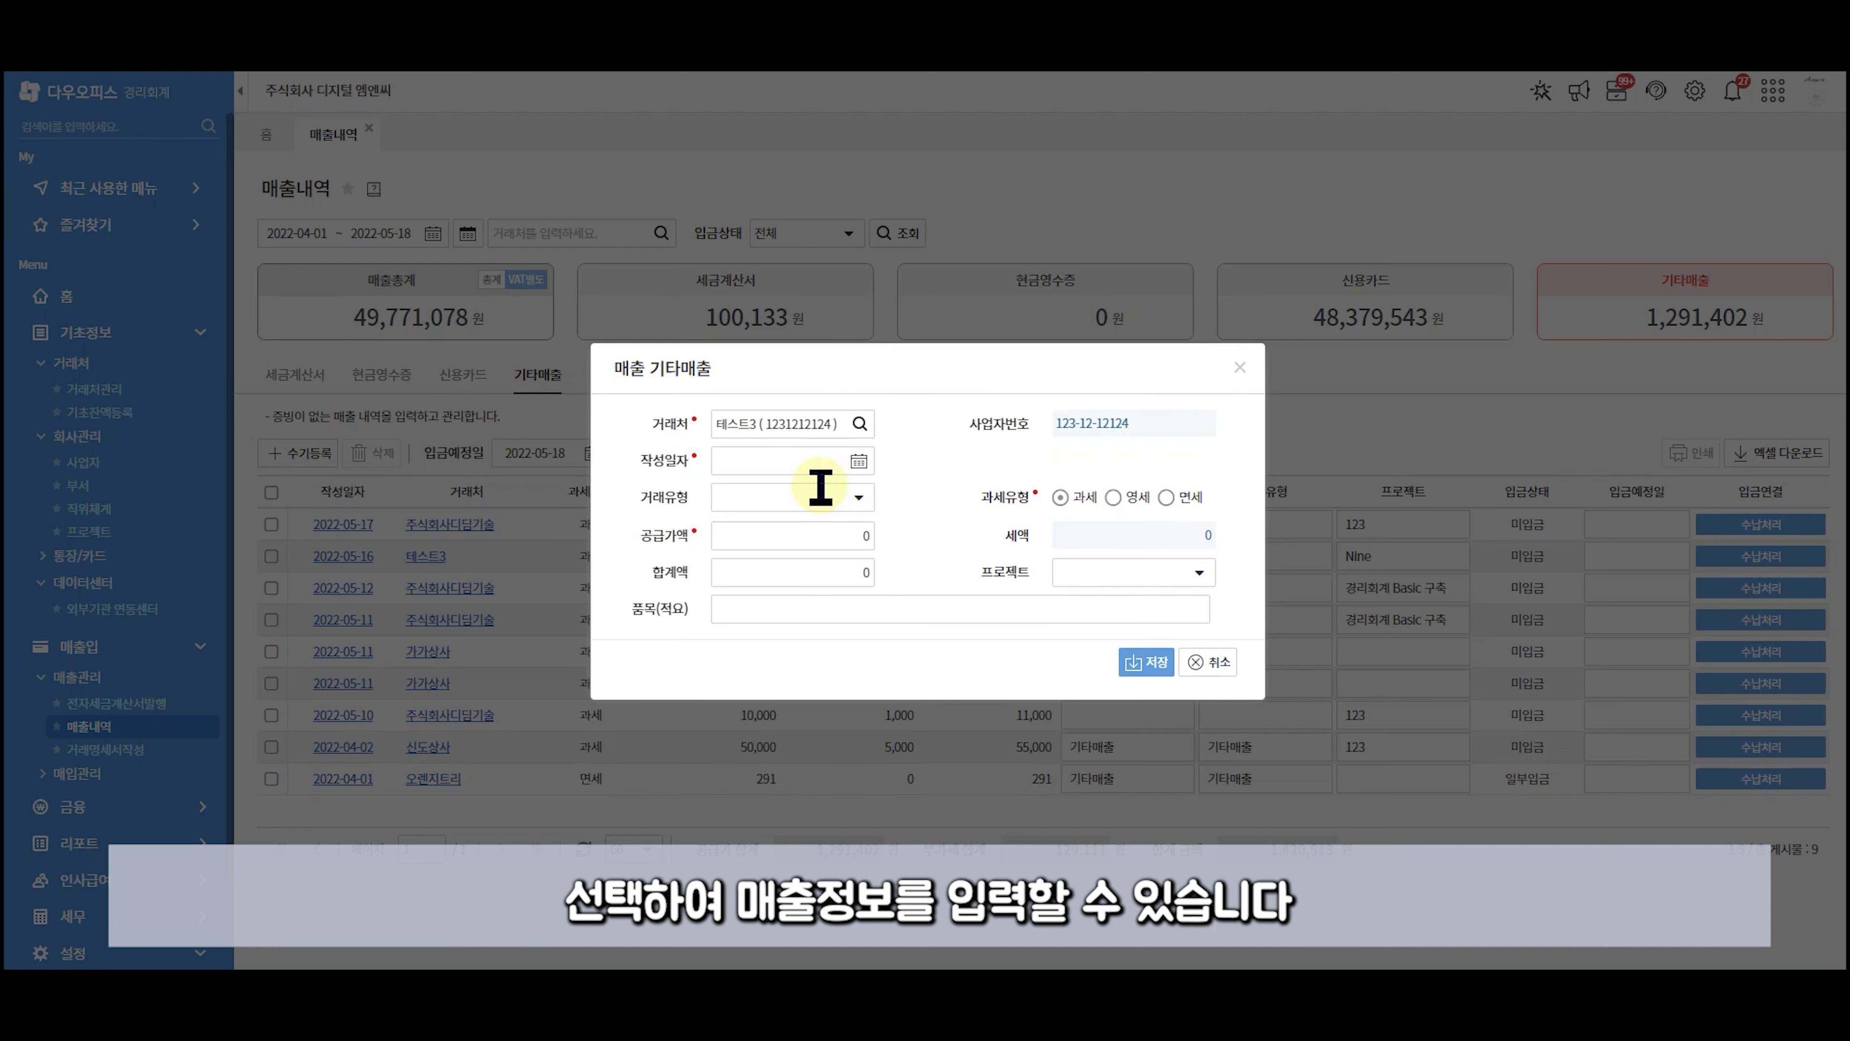
{"action": "left_click", "coordinate": [859, 460]}
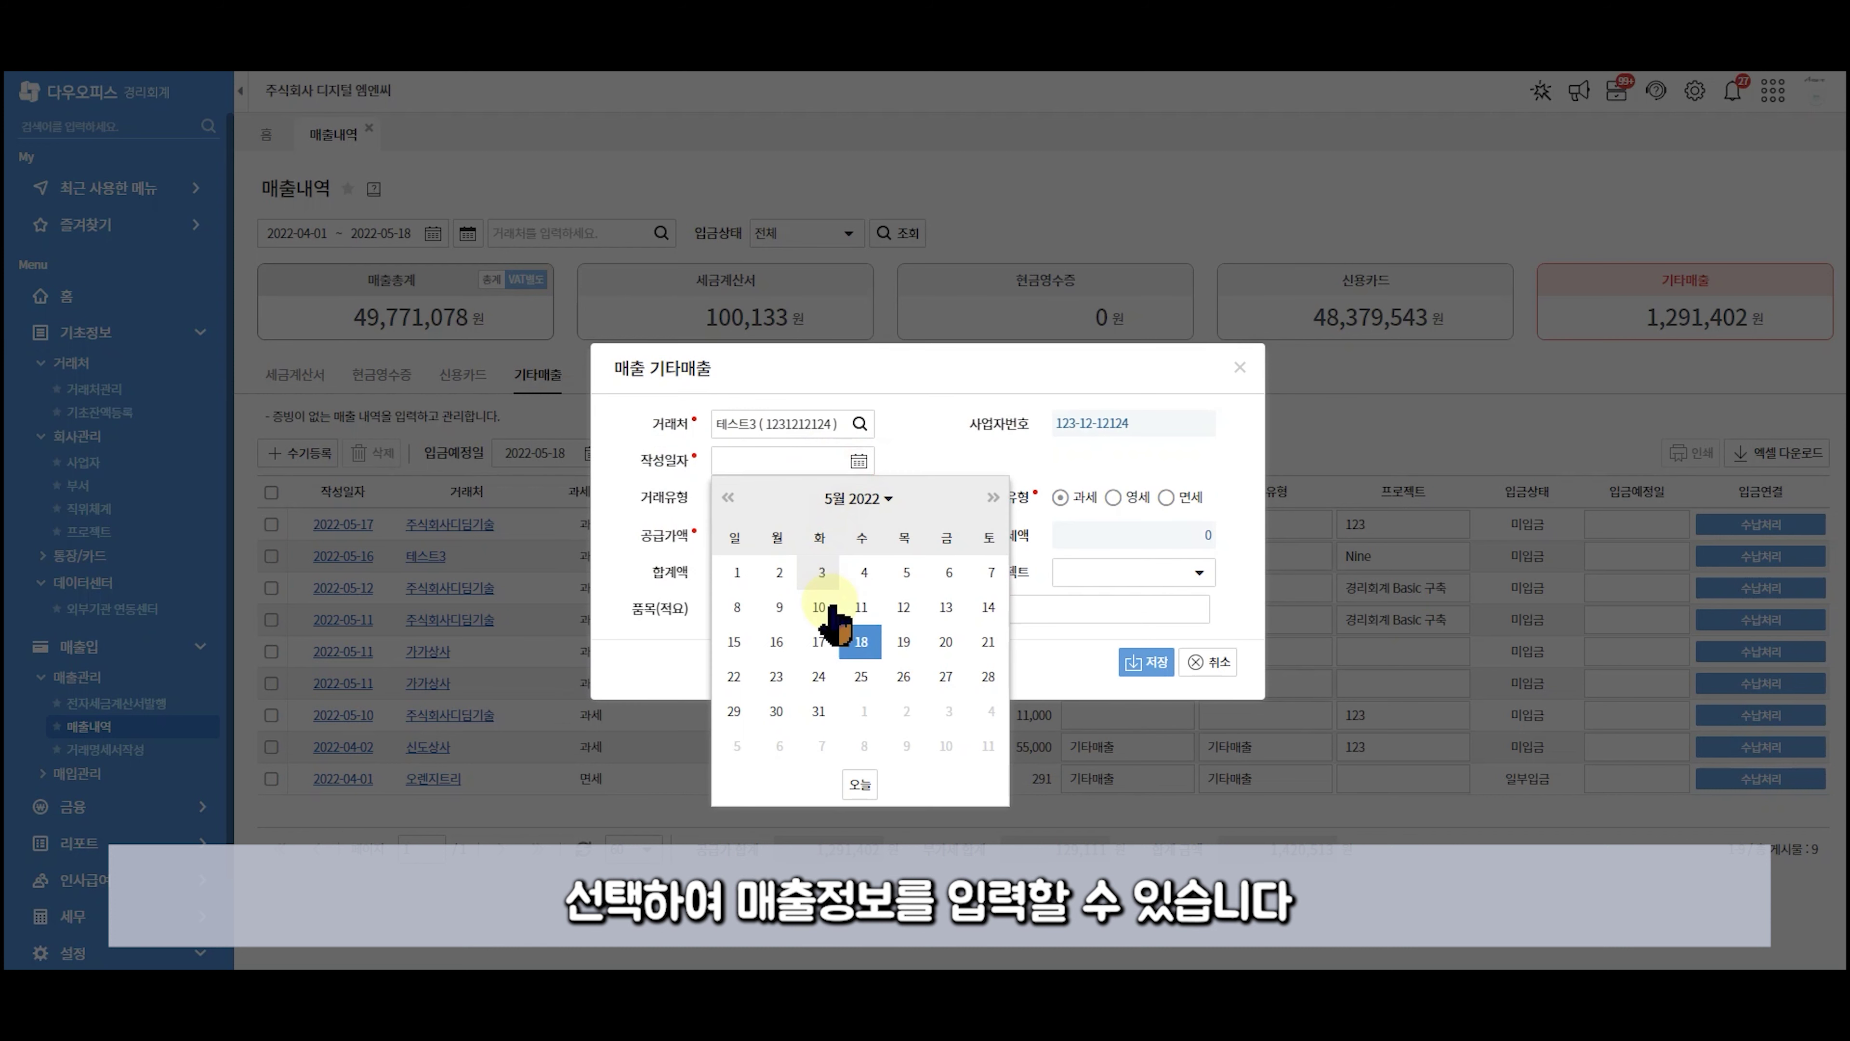
{"action": "left_click", "coordinate": [819, 641]}
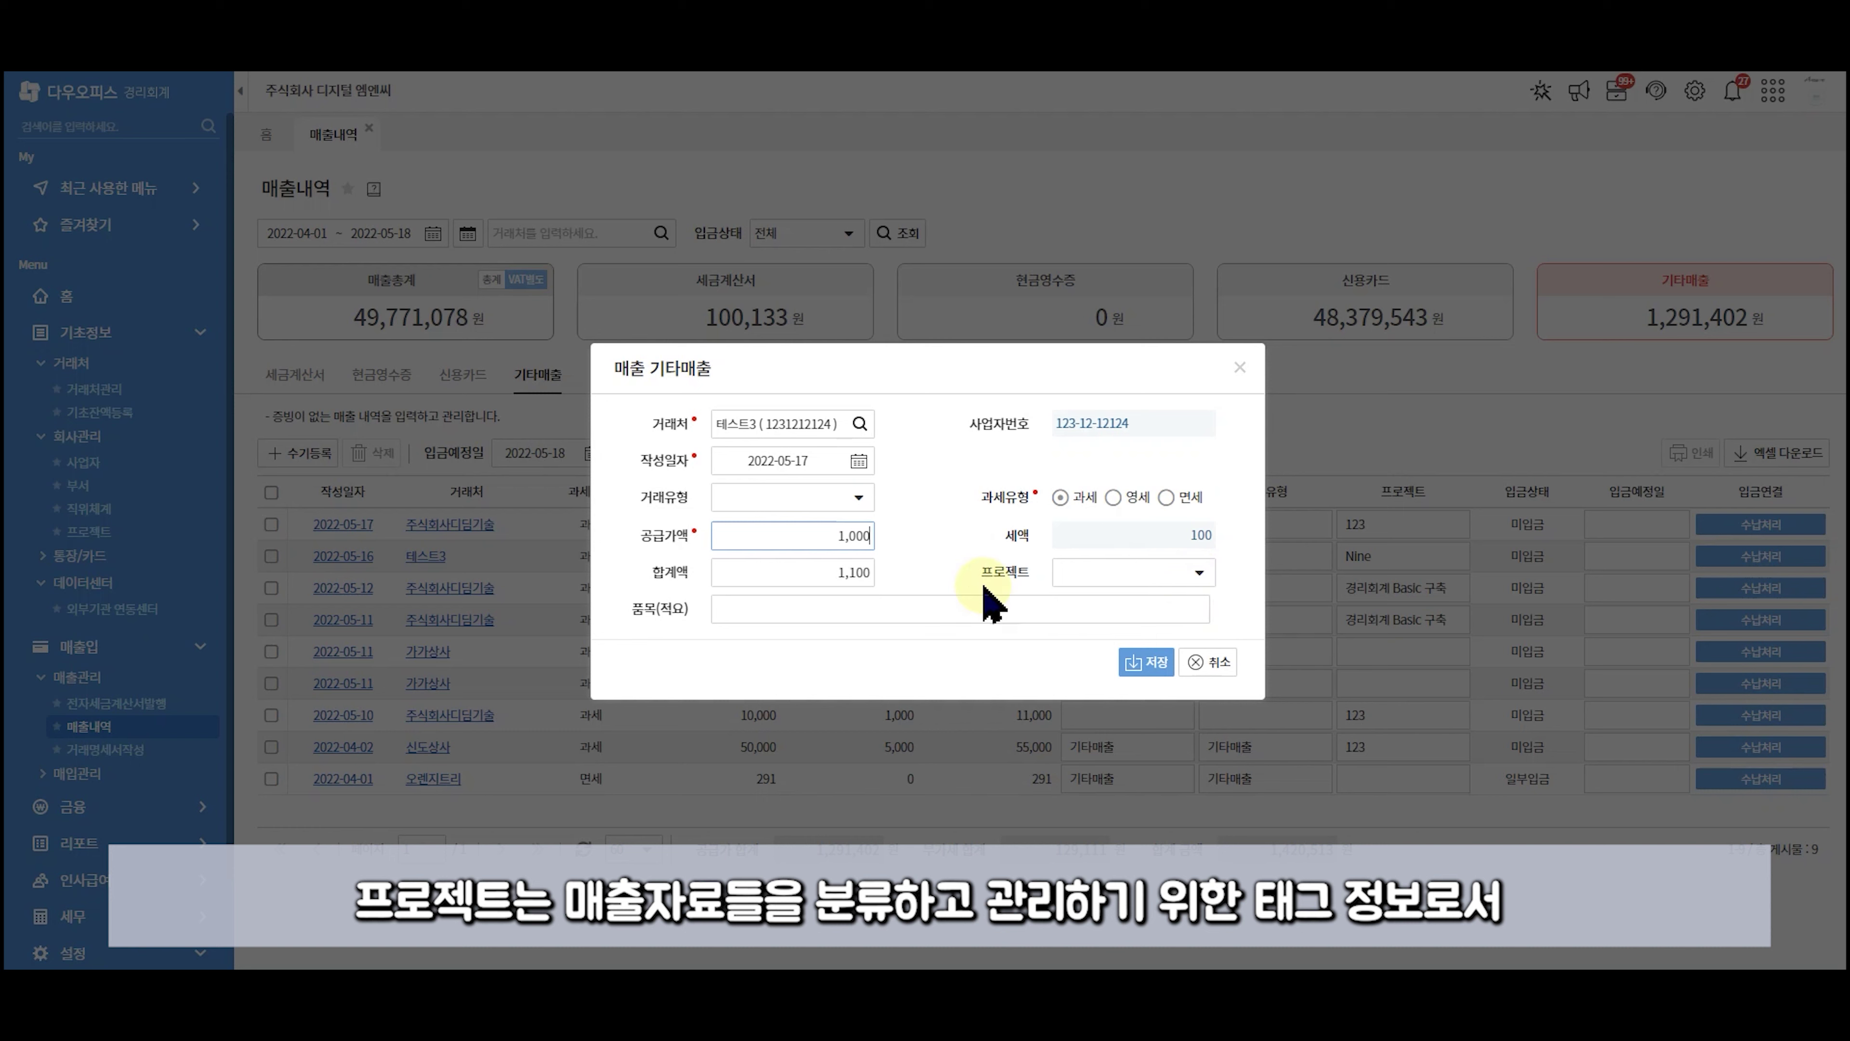
{"action": "left_click", "coordinate": [1200, 660]}
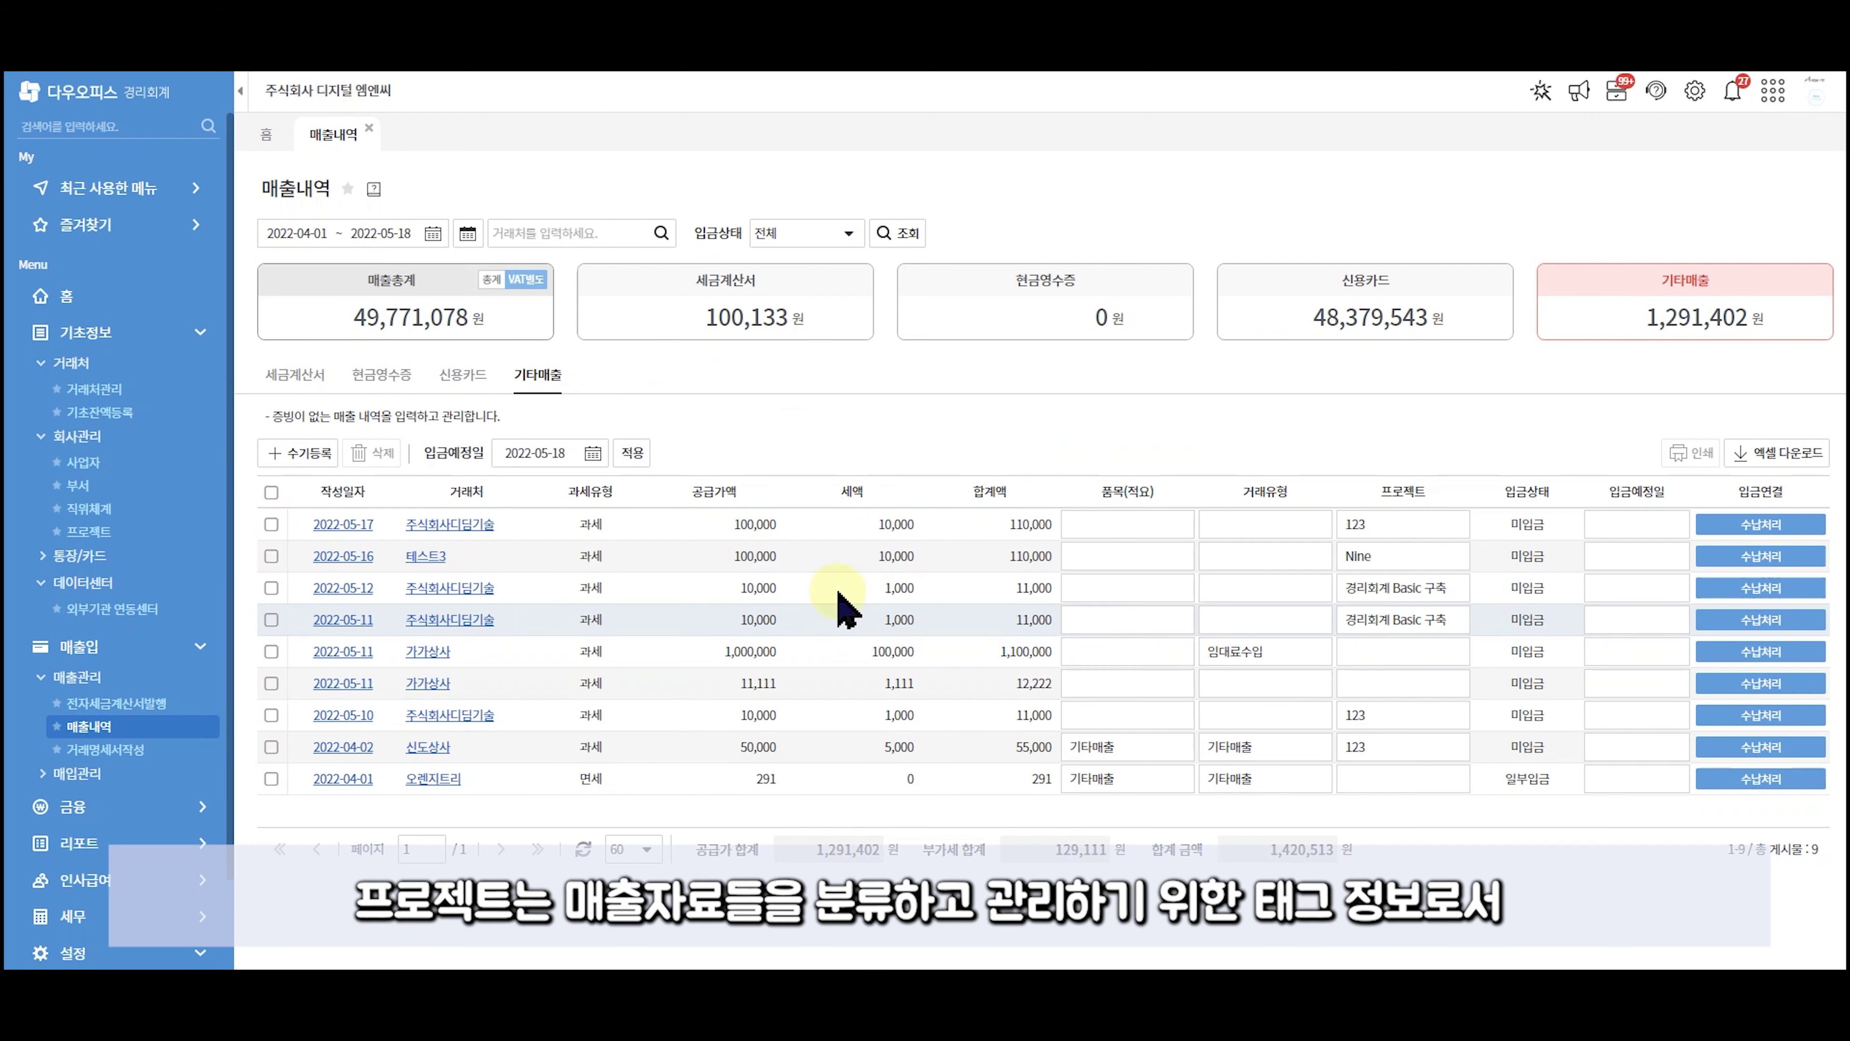
View the 프로젝트 page under 회사관리, and return to the 신용카드 list in 매출내역.
{"action": "left_click", "coordinate": [101, 540]}
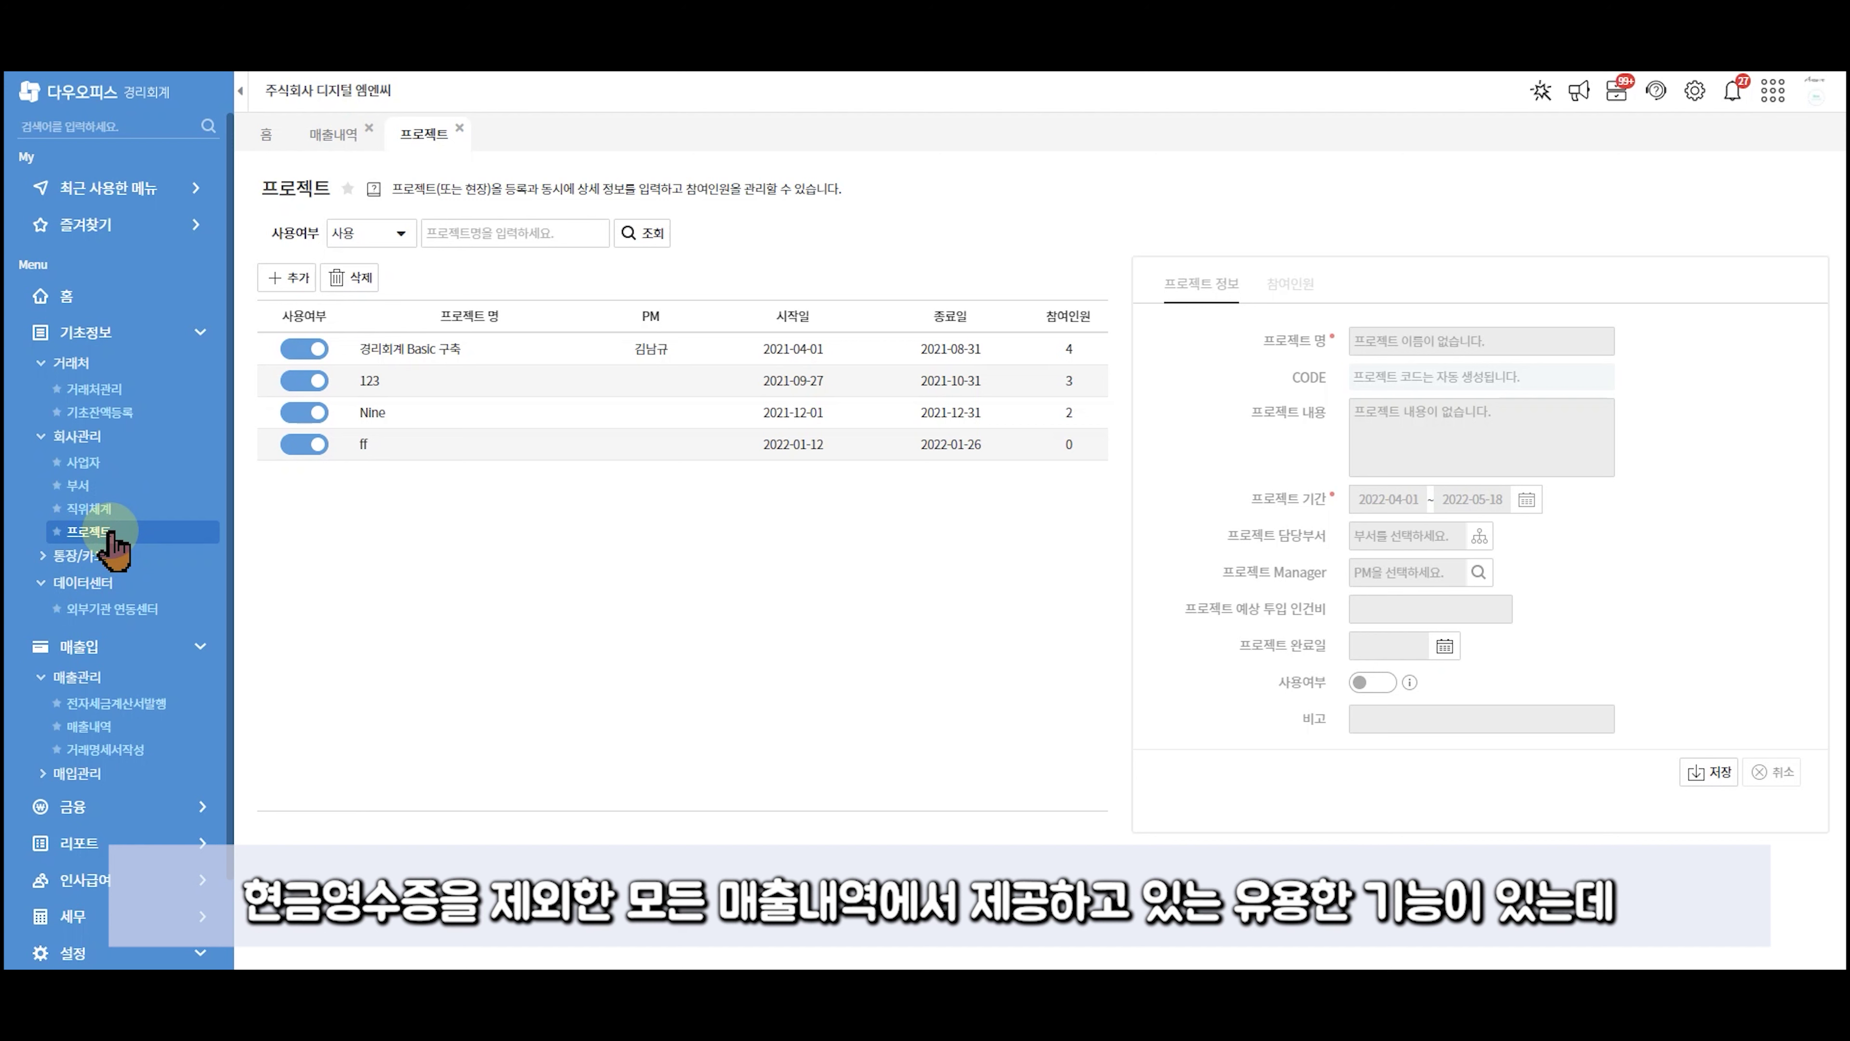
{"action": "left_click", "coordinate": [326, 133]}
{"action": "left_click", "coordinate": [462, 375]}
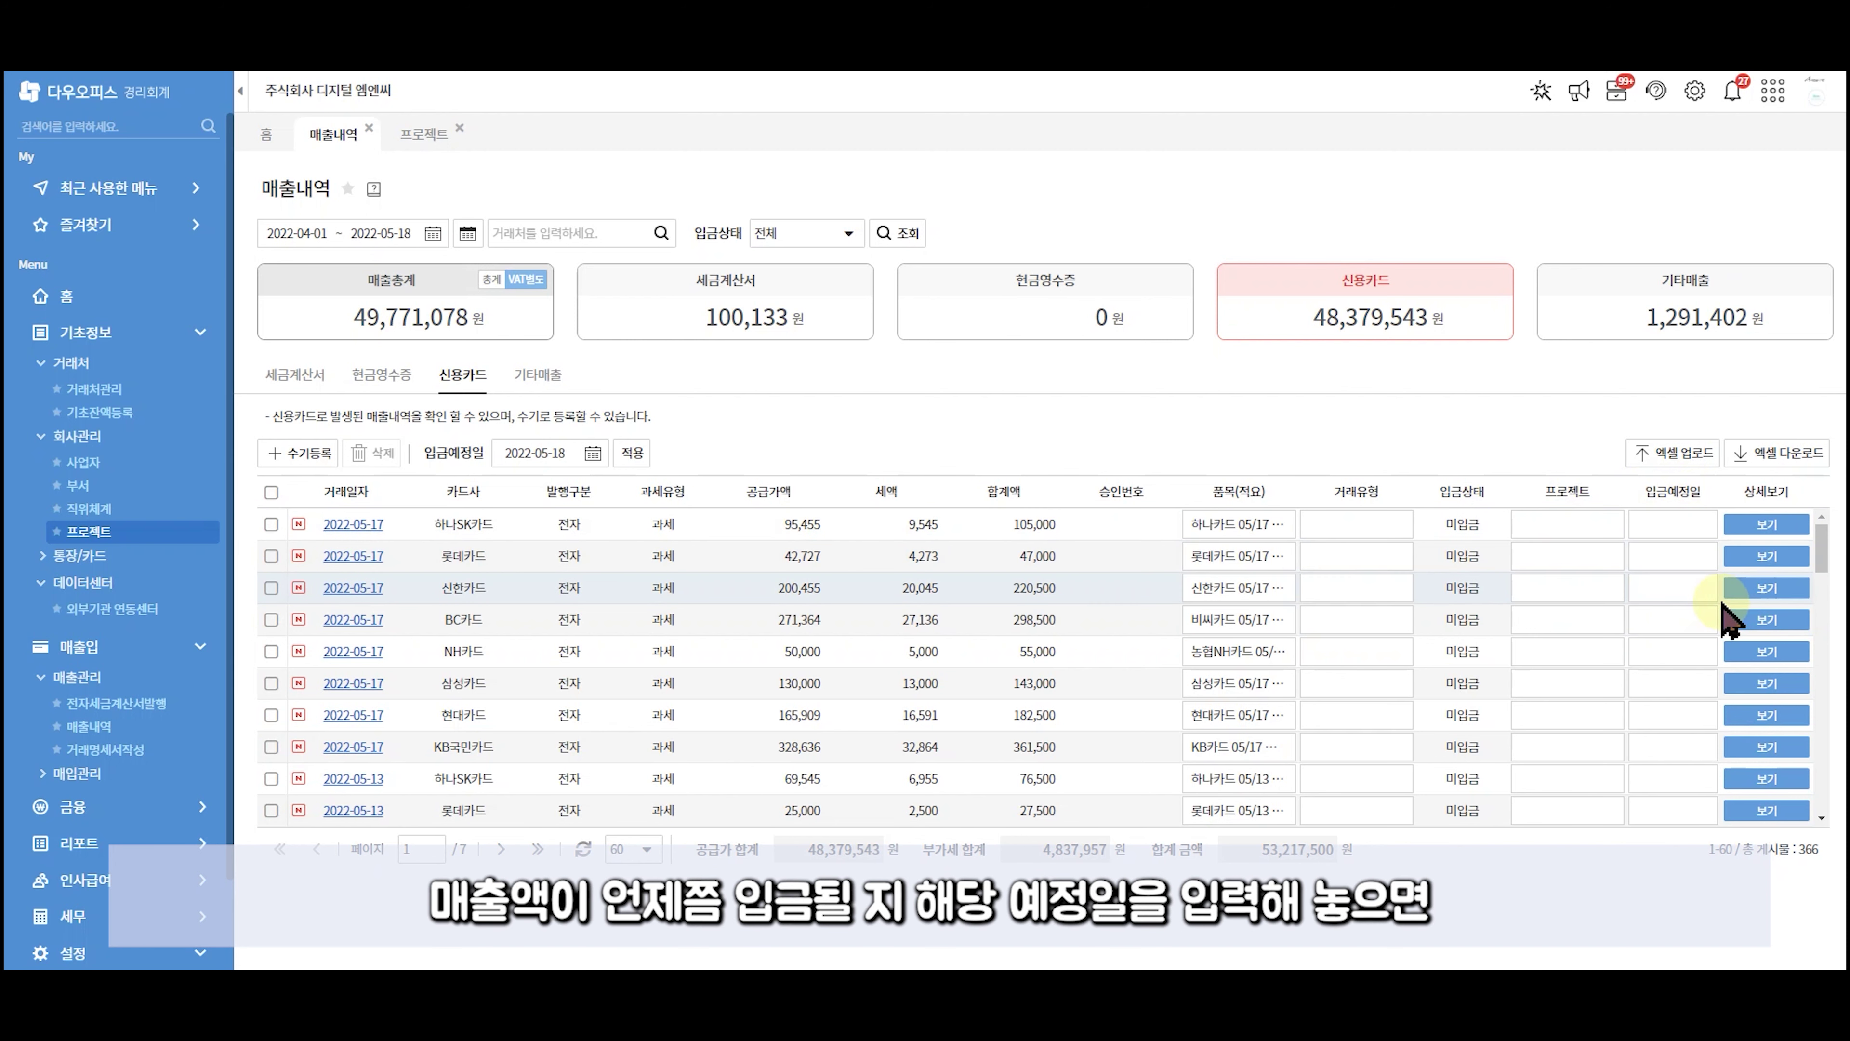
Open the 자금캘린더 report in the 금융 section of 리포트 to check the May 2022 fund schedule.
{"action": "left_click", "coordinate": [166, 844]}
{"action": "left_click", "coordinate": [71, 901]}
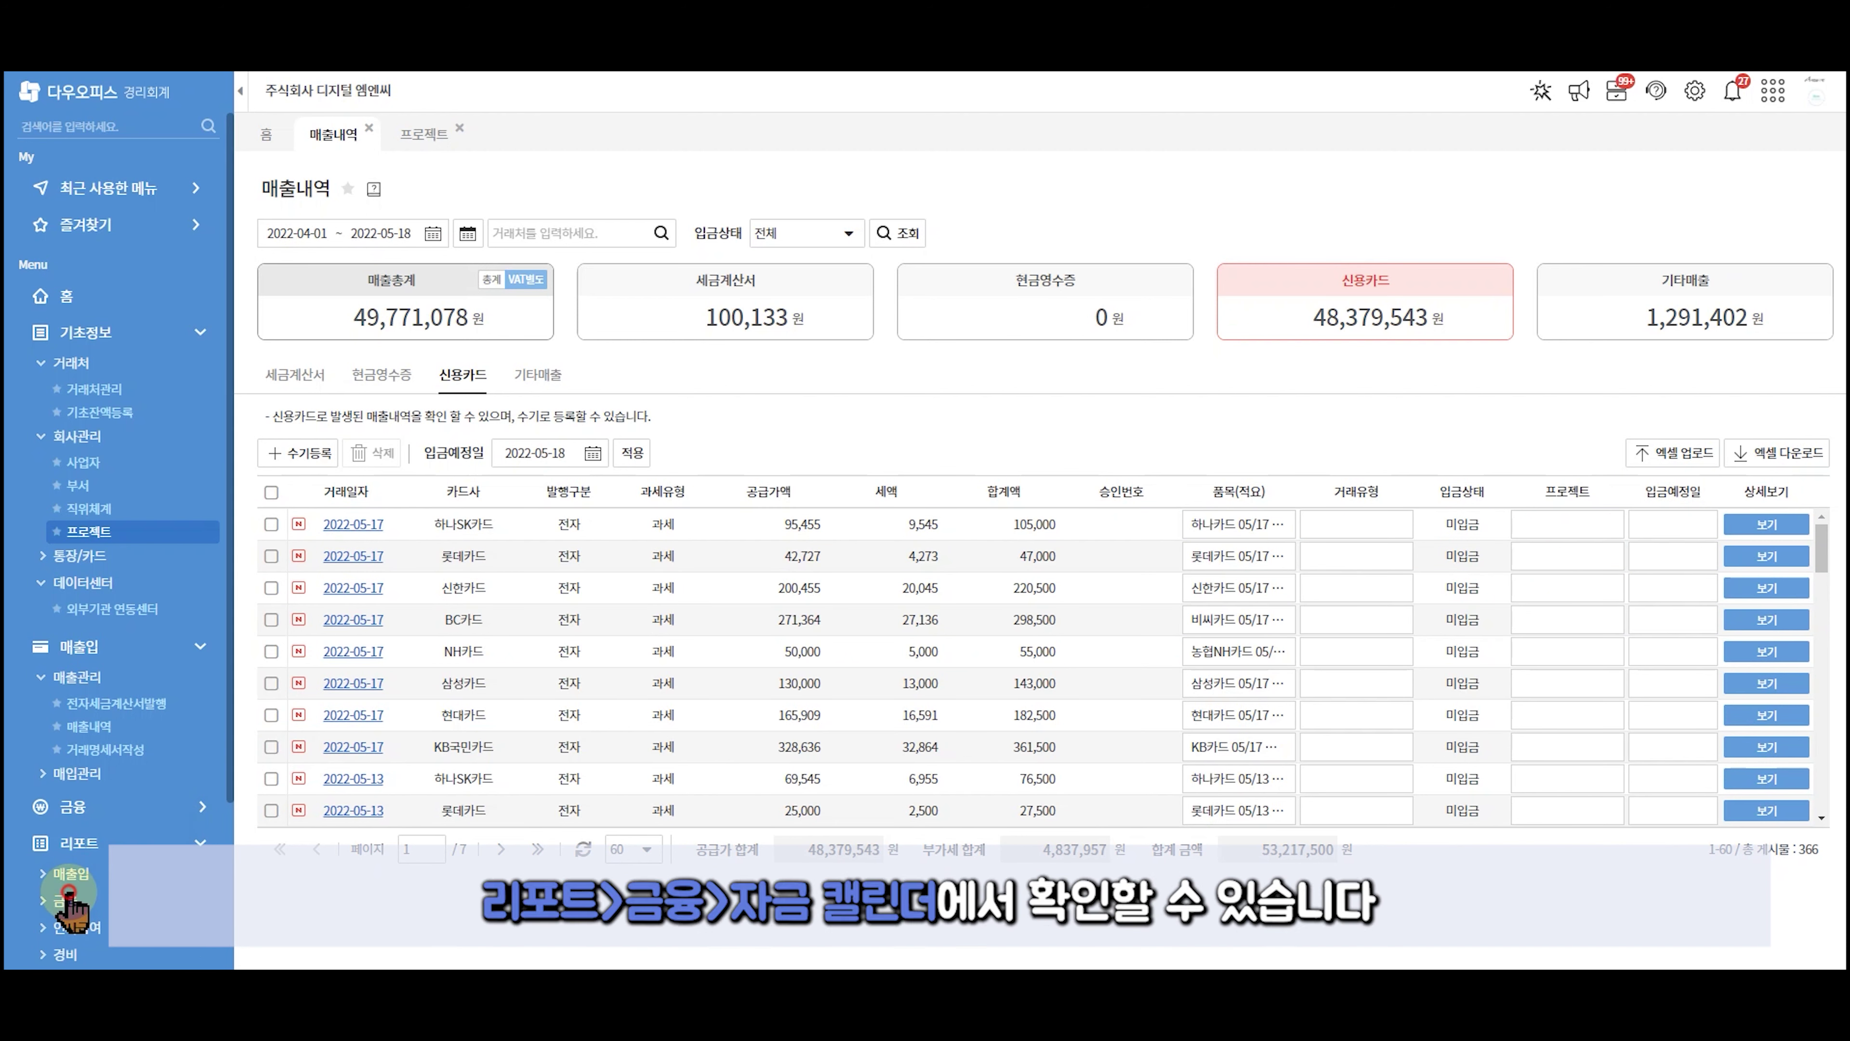
{"action": "scroll", "coordinate": [70, 802], "scroll_direction": "down", "scroll_amount": 4}
{"action": "left_click", "coordinate": [70, 707]}
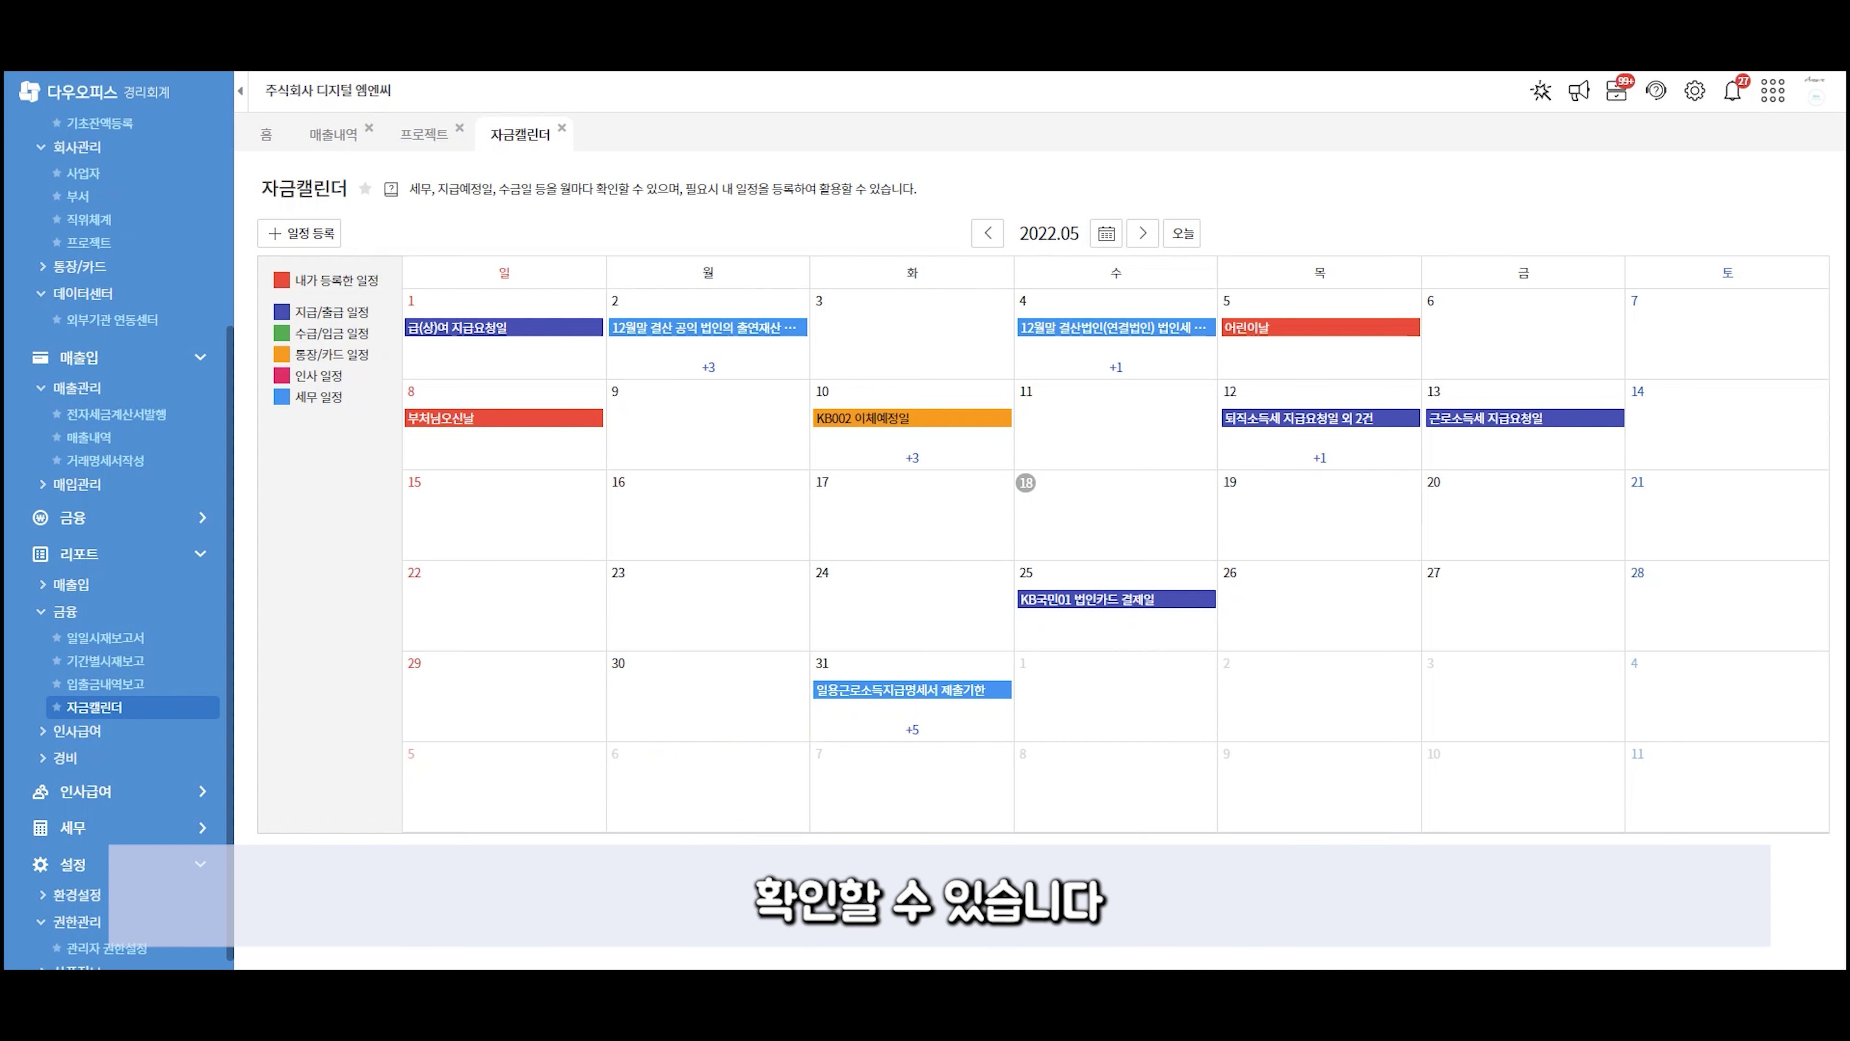
Return to 매출내역 and download the 신용카드 sales list to Excel.
{"action": "left_click", "coordinate": [335, 136]}
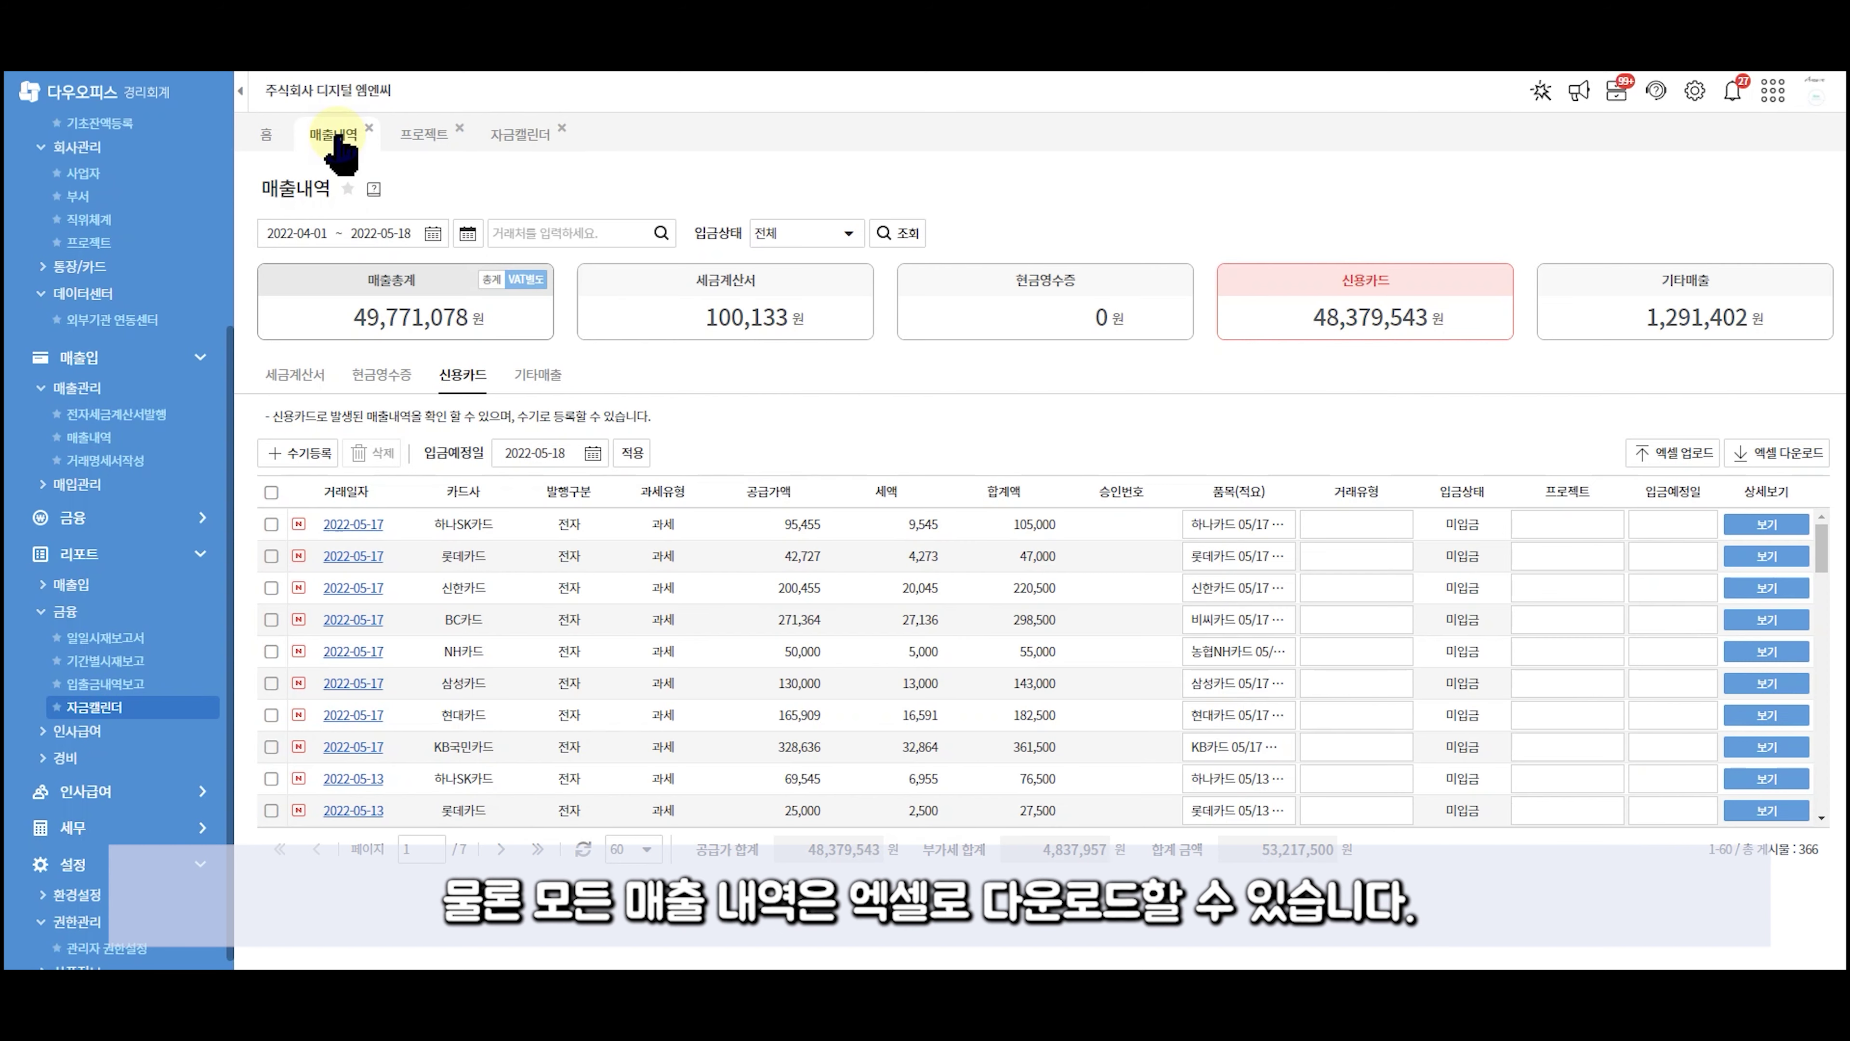
{"action": "left_click", "coordinate": [1748, 448]}
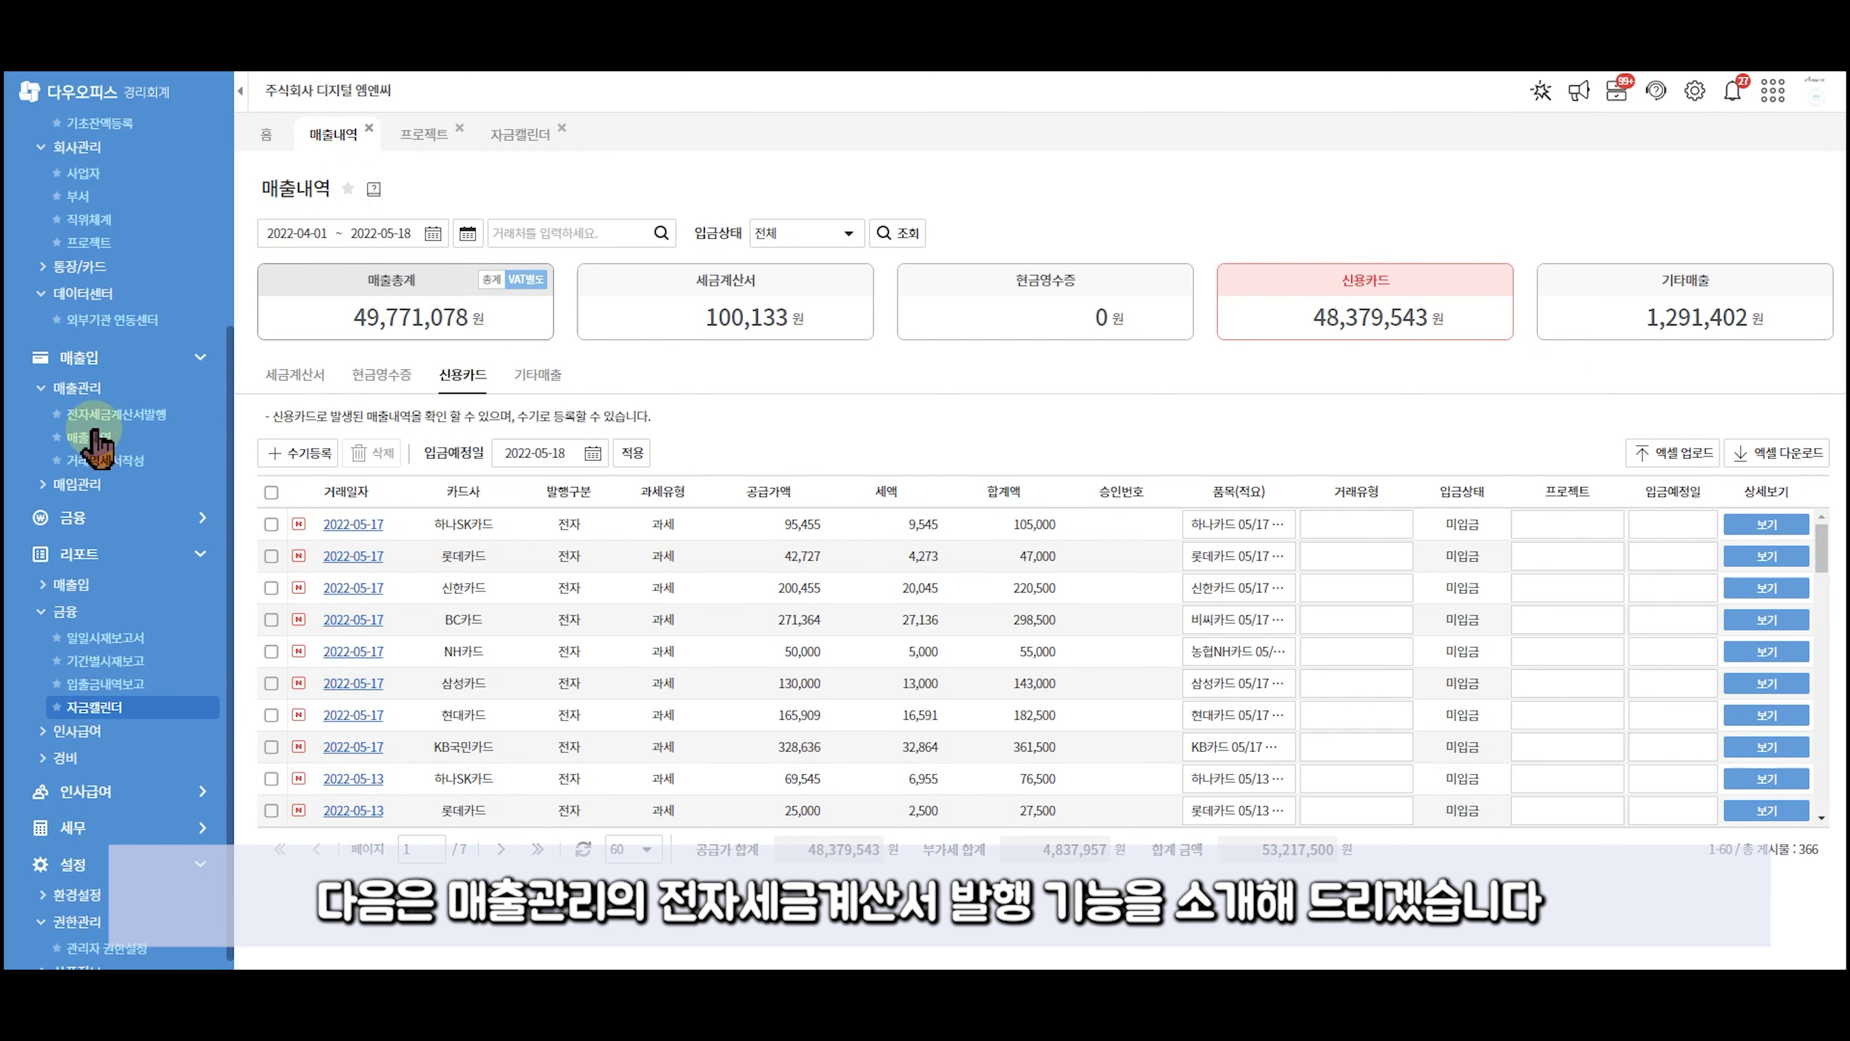
Start a new tax invoice in 전자세금계산서발행, set its transmission to 익일전송, and close the form without saving.
{"action": "left_click", "coordinate": [103, 417]}
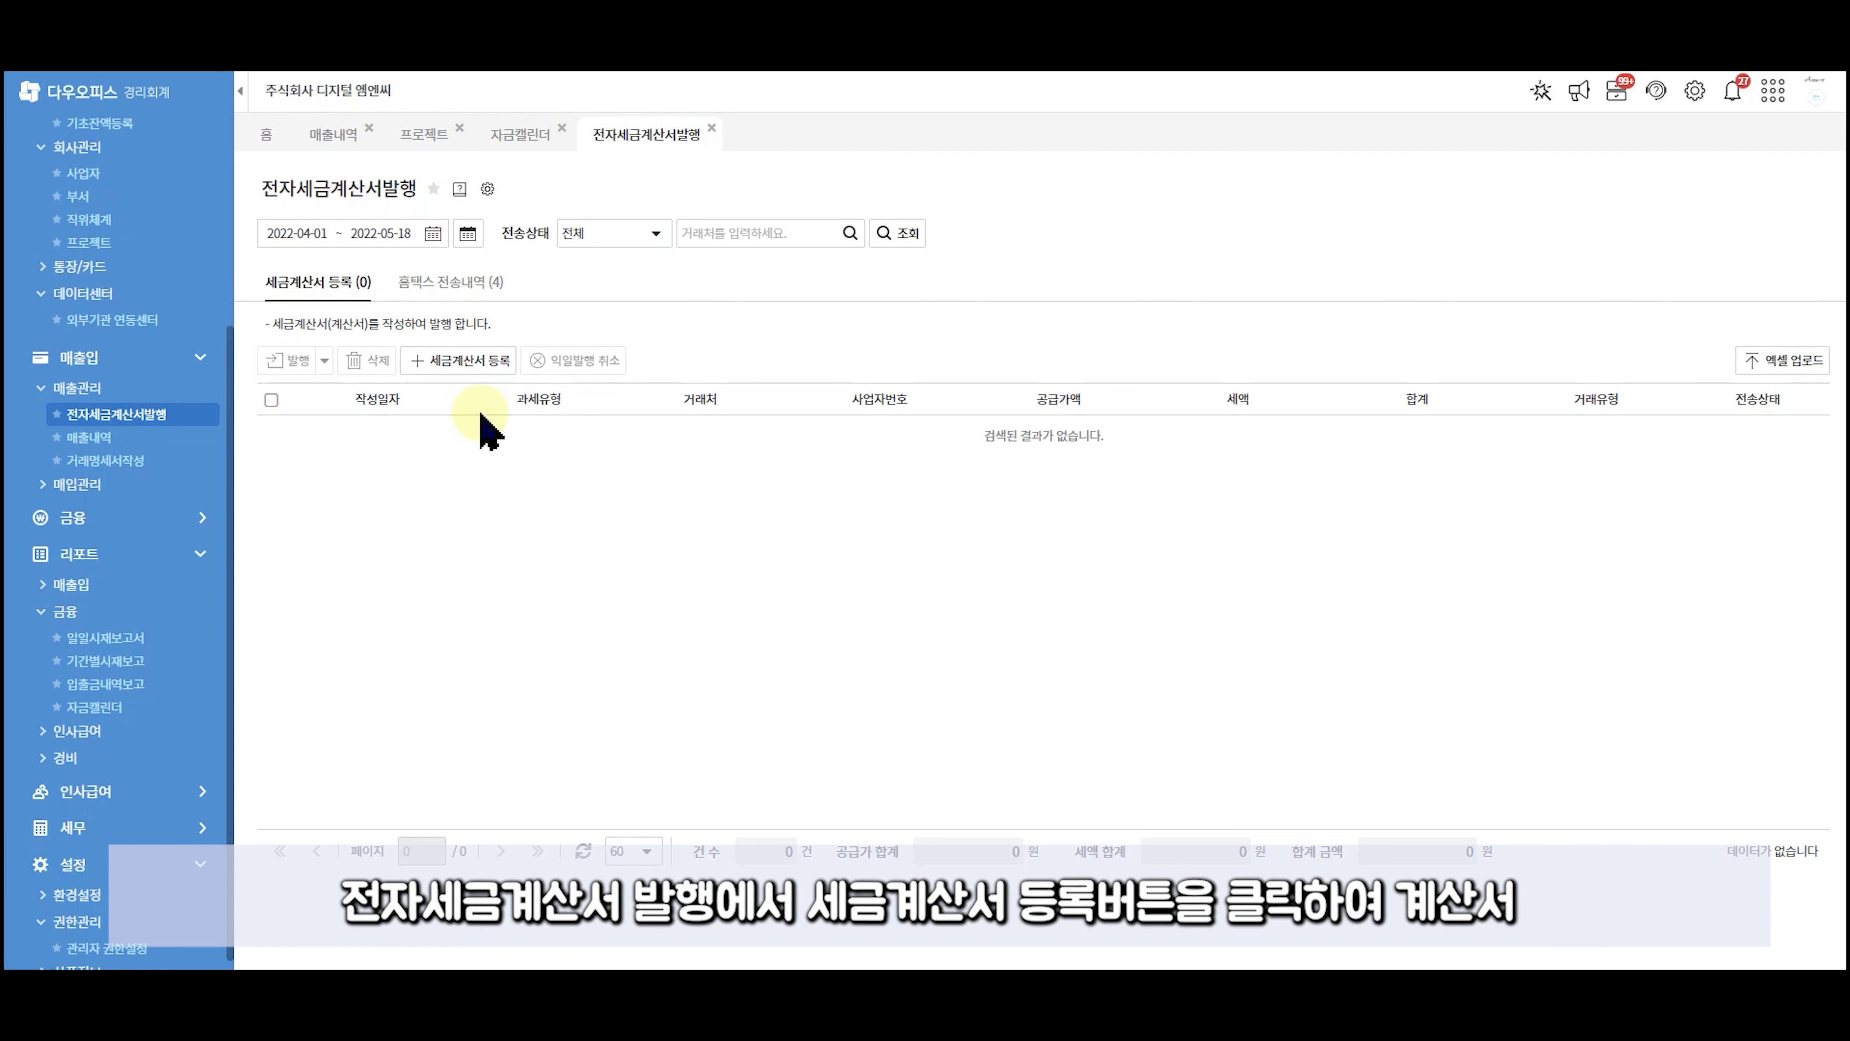
{"action": "left_click", "coordinate": [479, 373]}
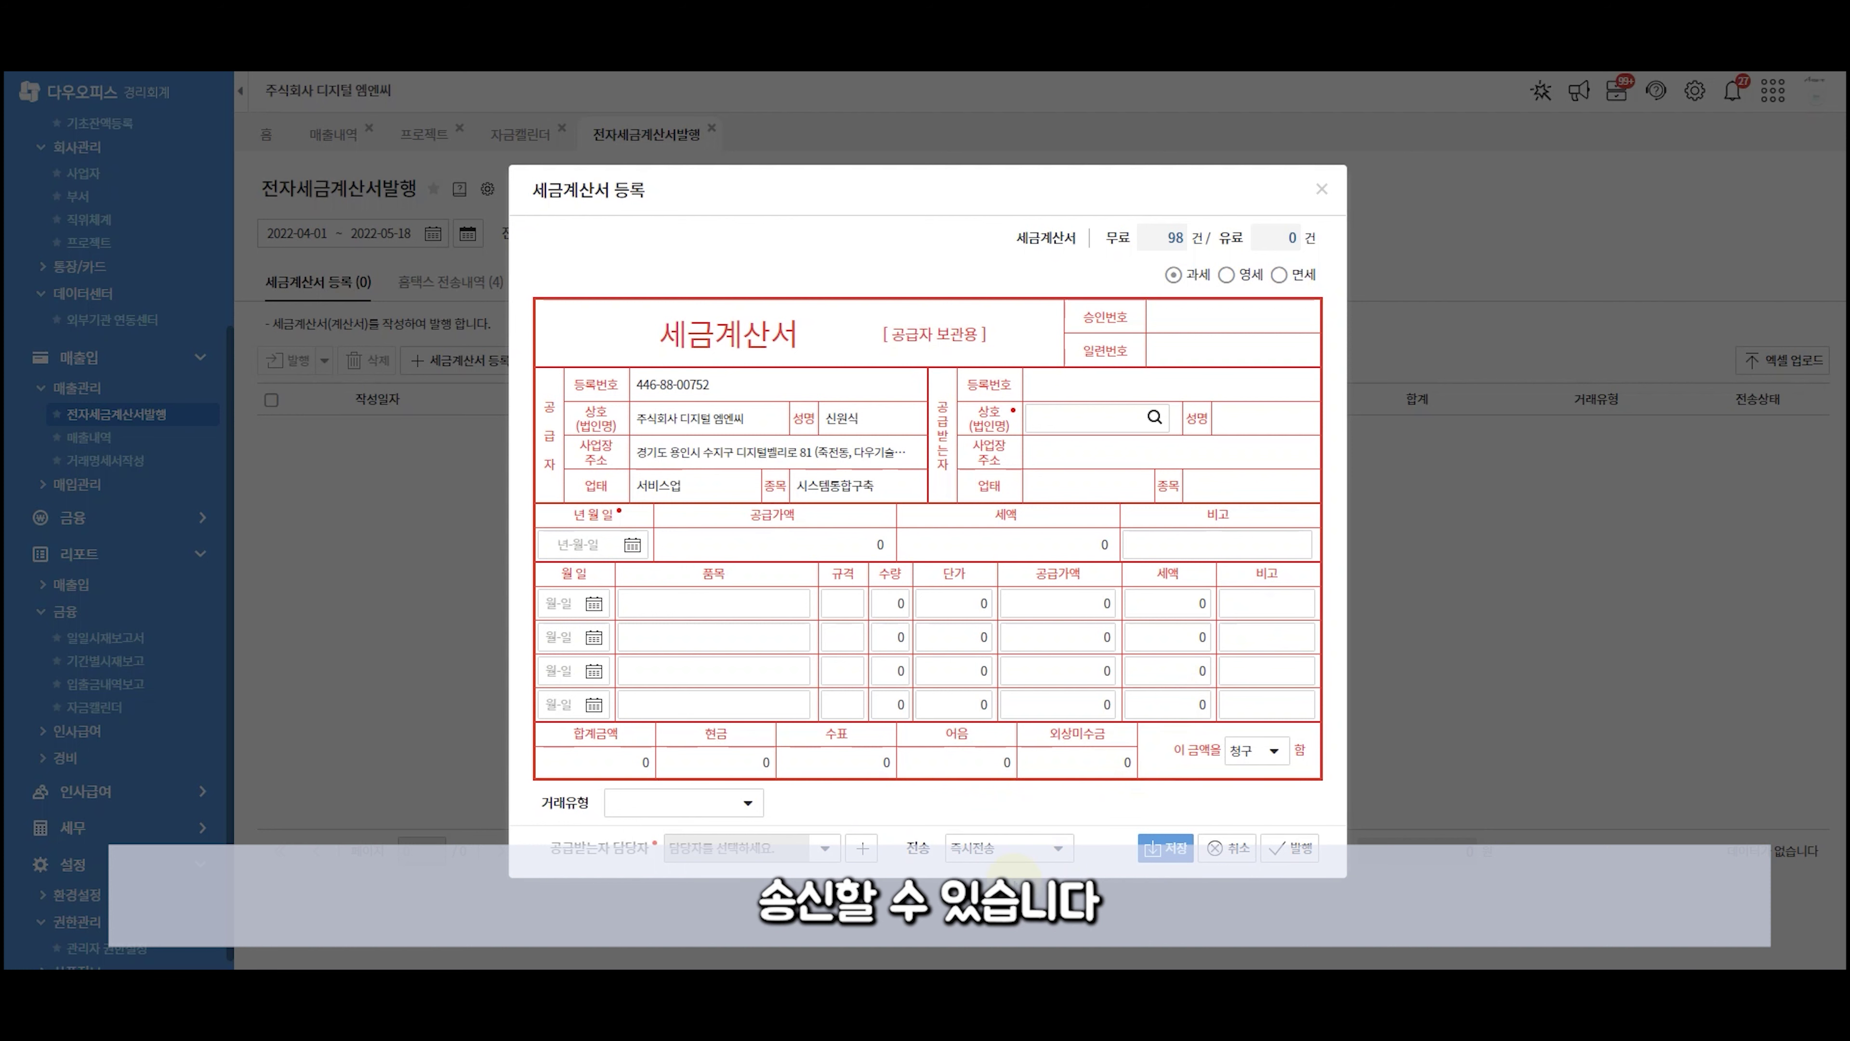
{"action": "left_click", "coordinate": [1062, 847]}
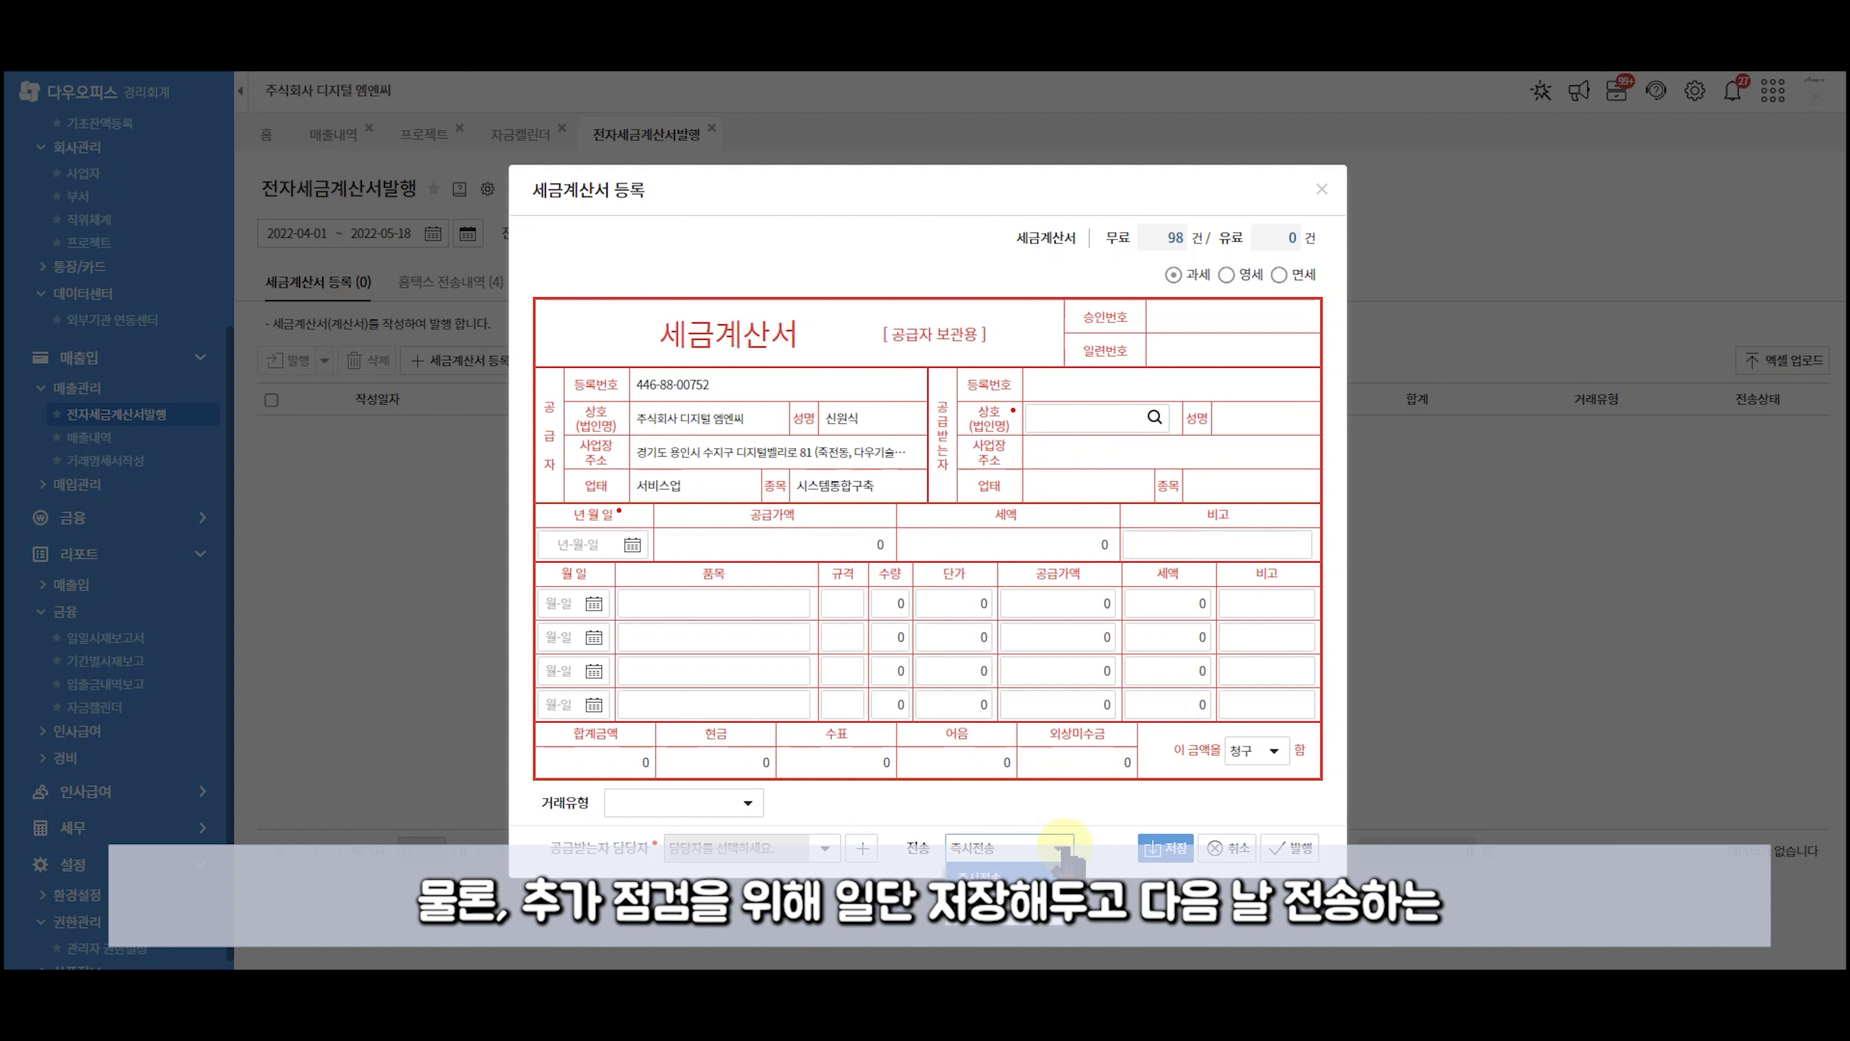
{"action": "left_click", "coordinate": [1034, 921]}
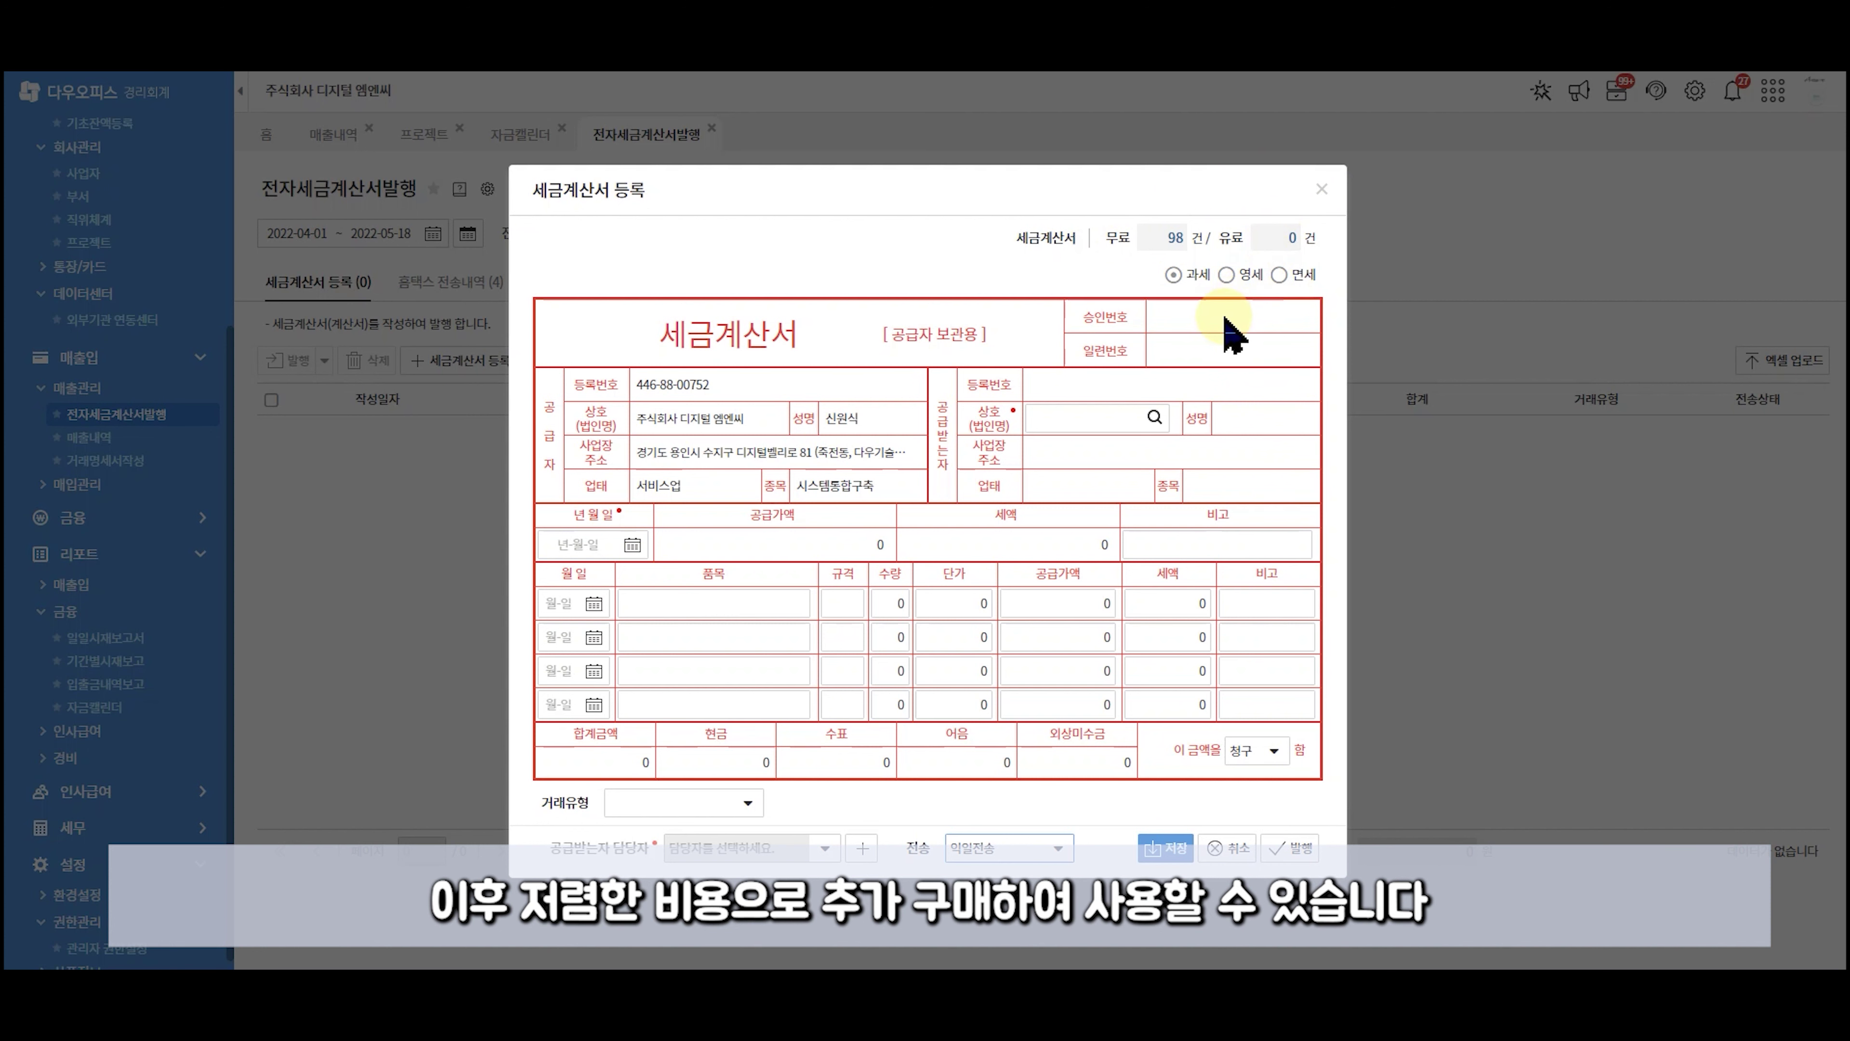
{"action": "left_click", "coordinate": [1321, 188]}
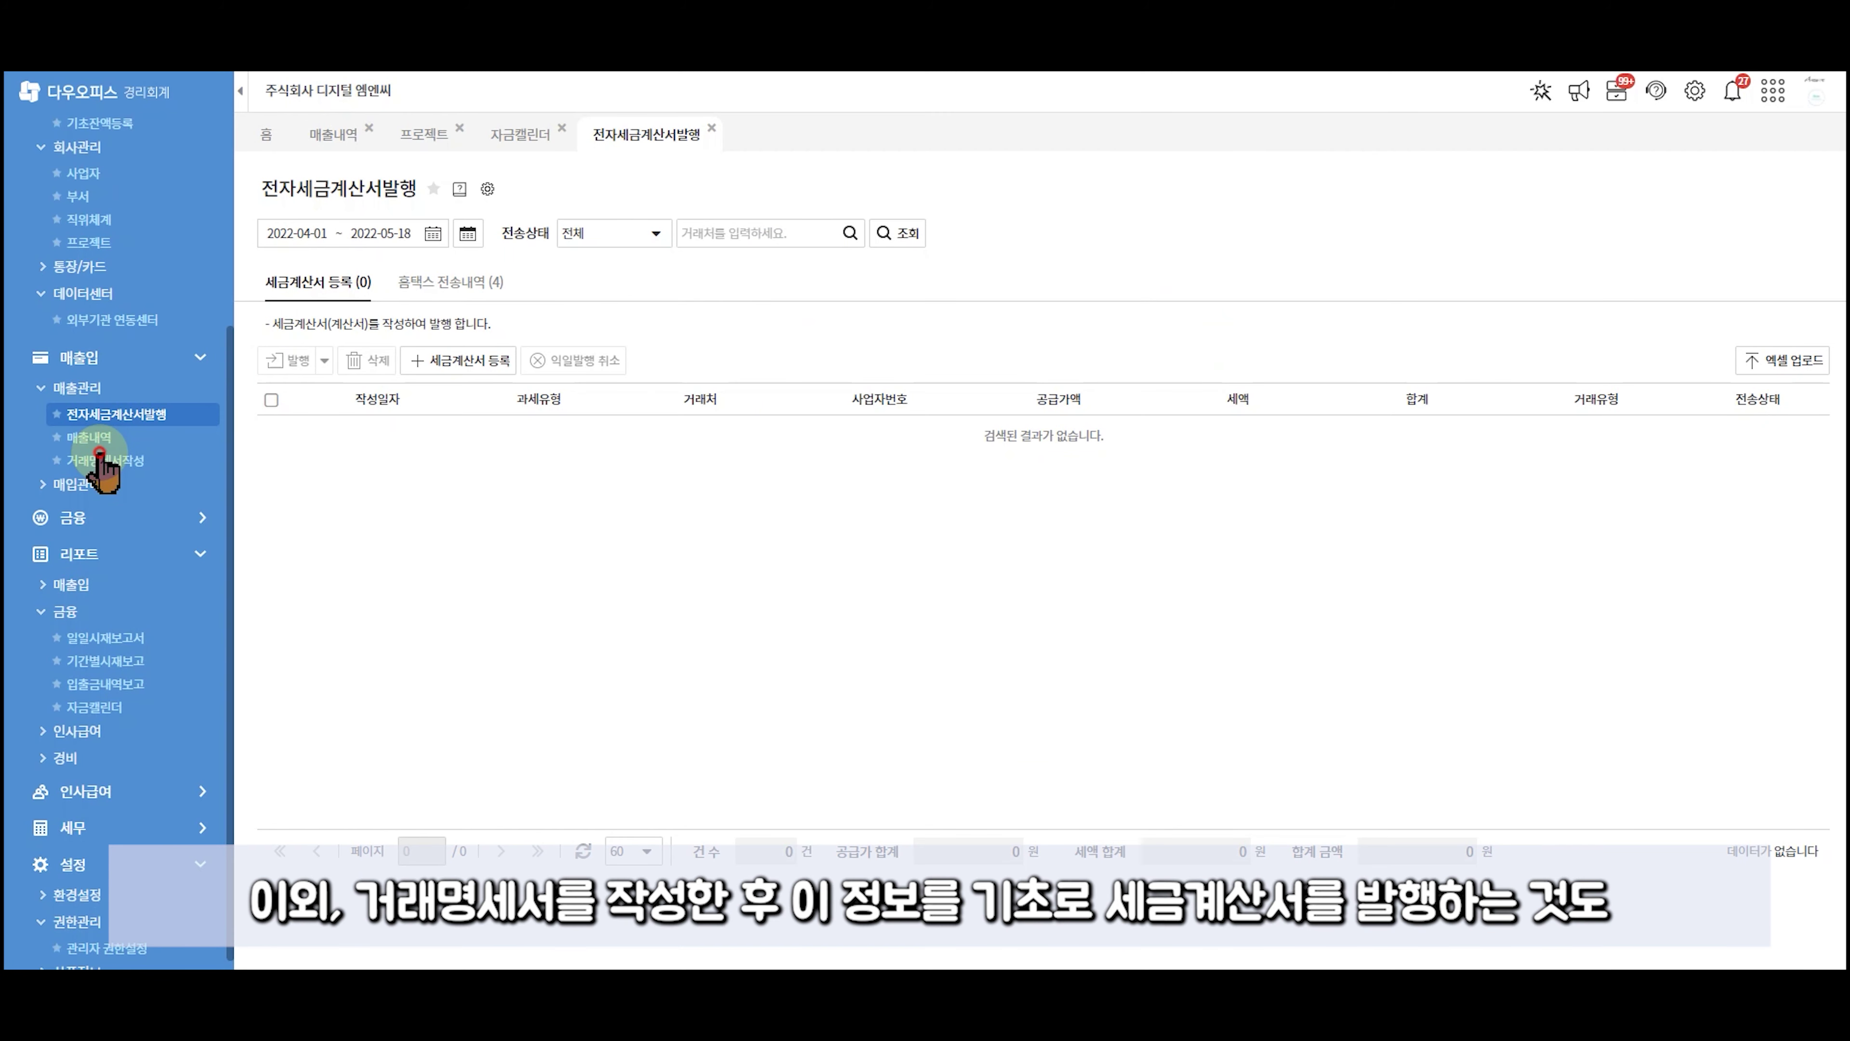
In 거래명세서작성, view the tax invoice form generated from the 2022-05-10 statement for 주식회사디딤기술, and close it without issuing.
{"action": "left_click", "coordinate": [103, 459]}
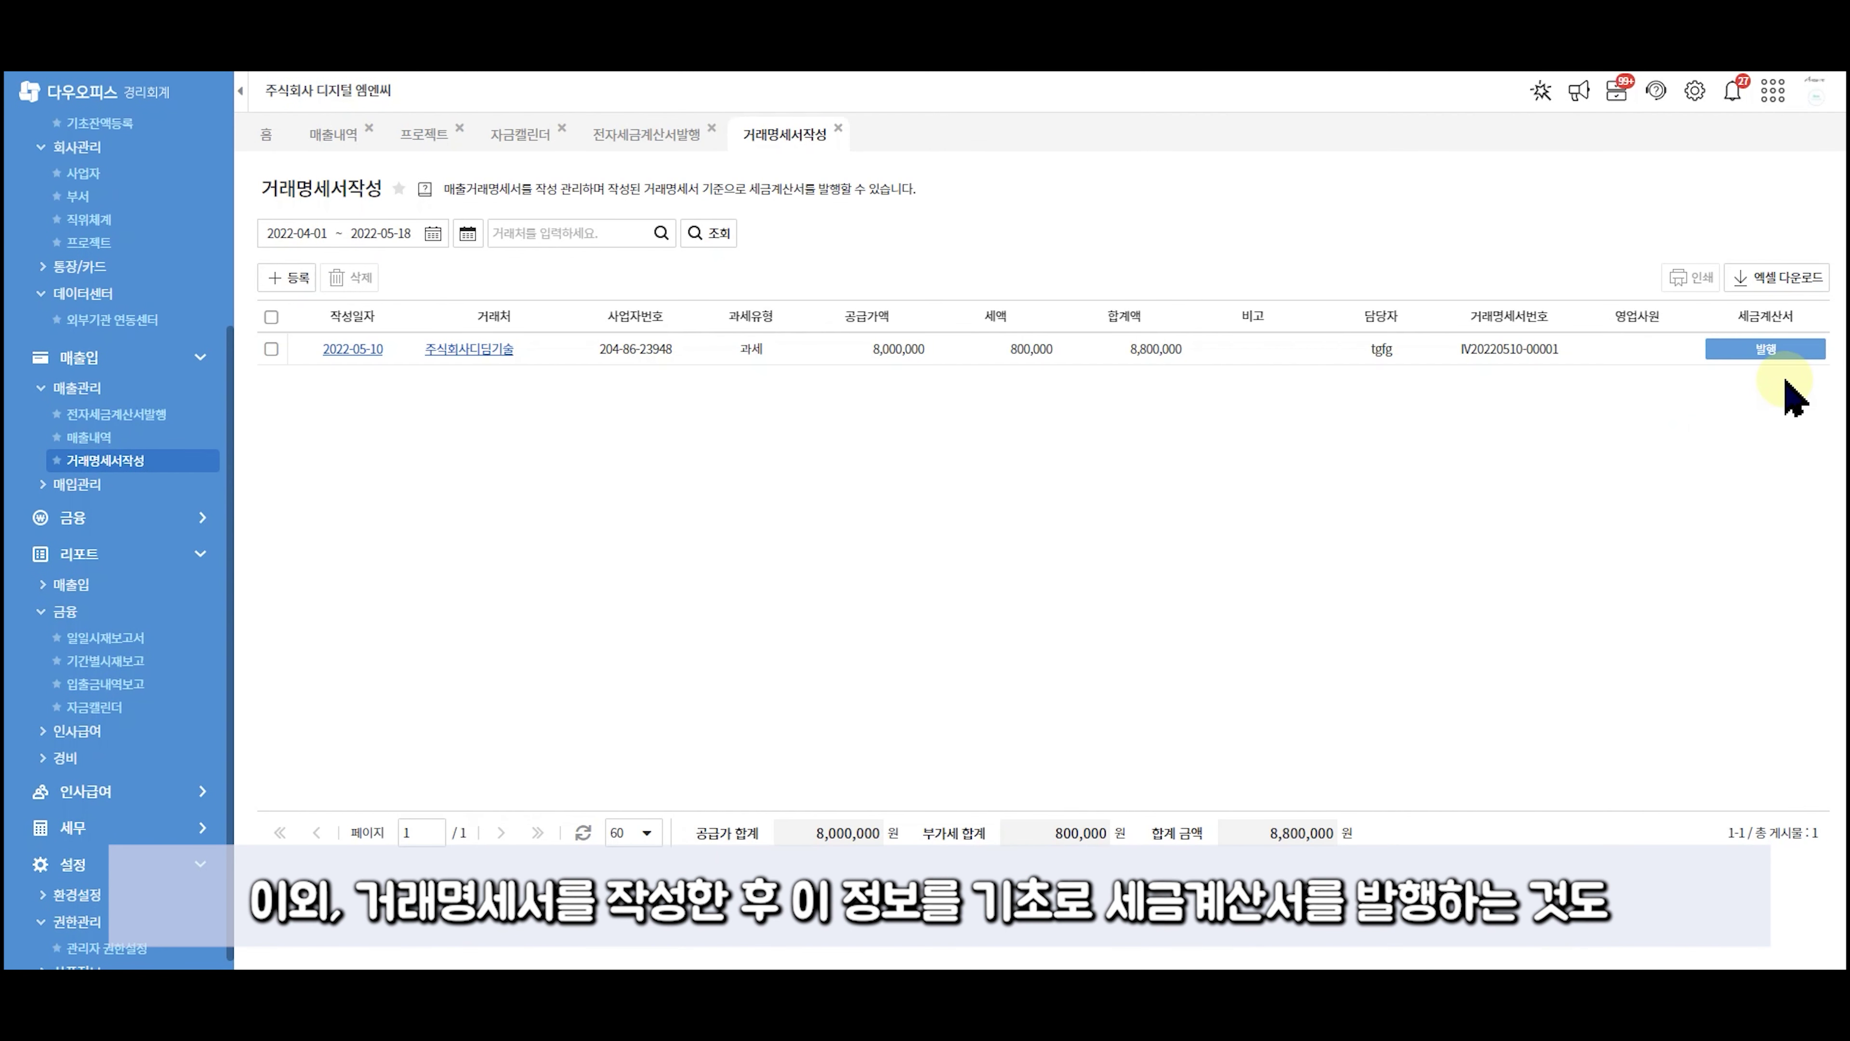
{"action": "left_click", "coordinate": [1803, 351]}
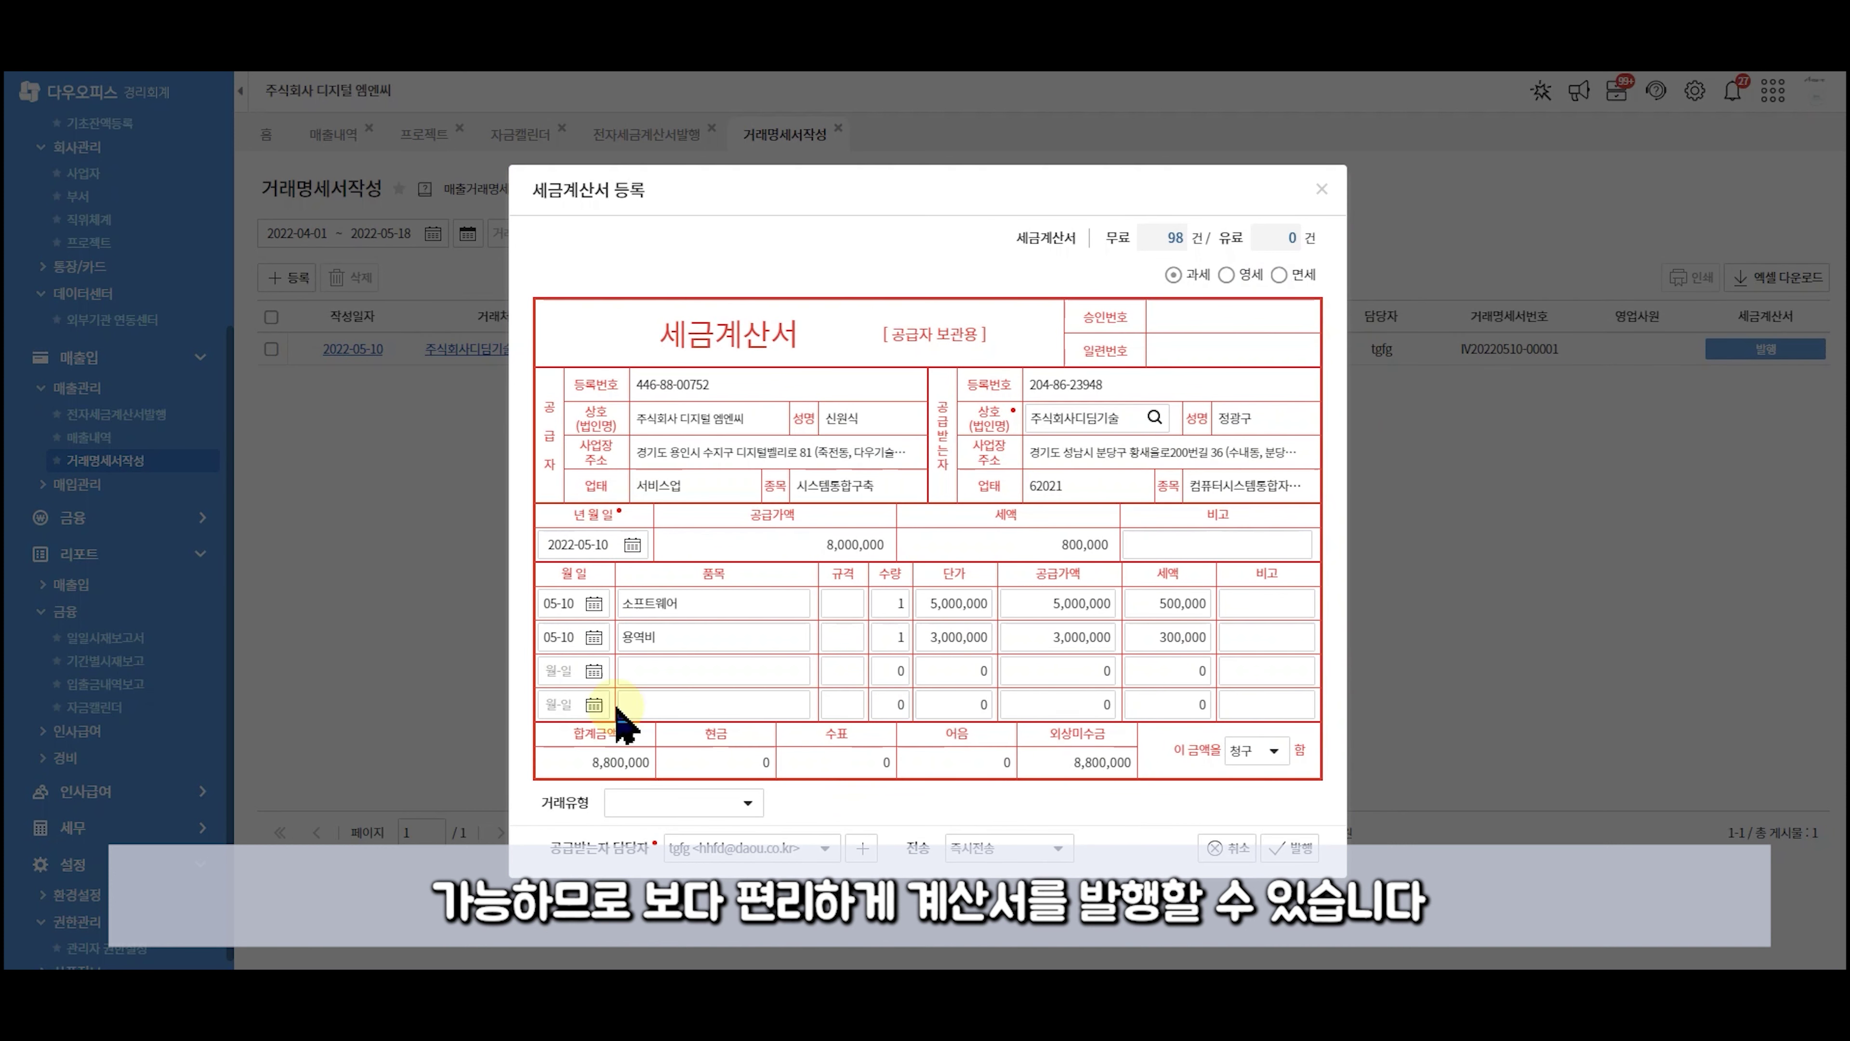
{"action": "left_click", "coordinate": [1329, 194]}
Open 매입내역 in 매입관리 and start a 매입대금 지급결의 for the 2022-05-12 주식회사디딤기술 and 2022-05-11 신도중앙판매 purchases.
{"action": "left_click", "coordinate": [53, 485]}
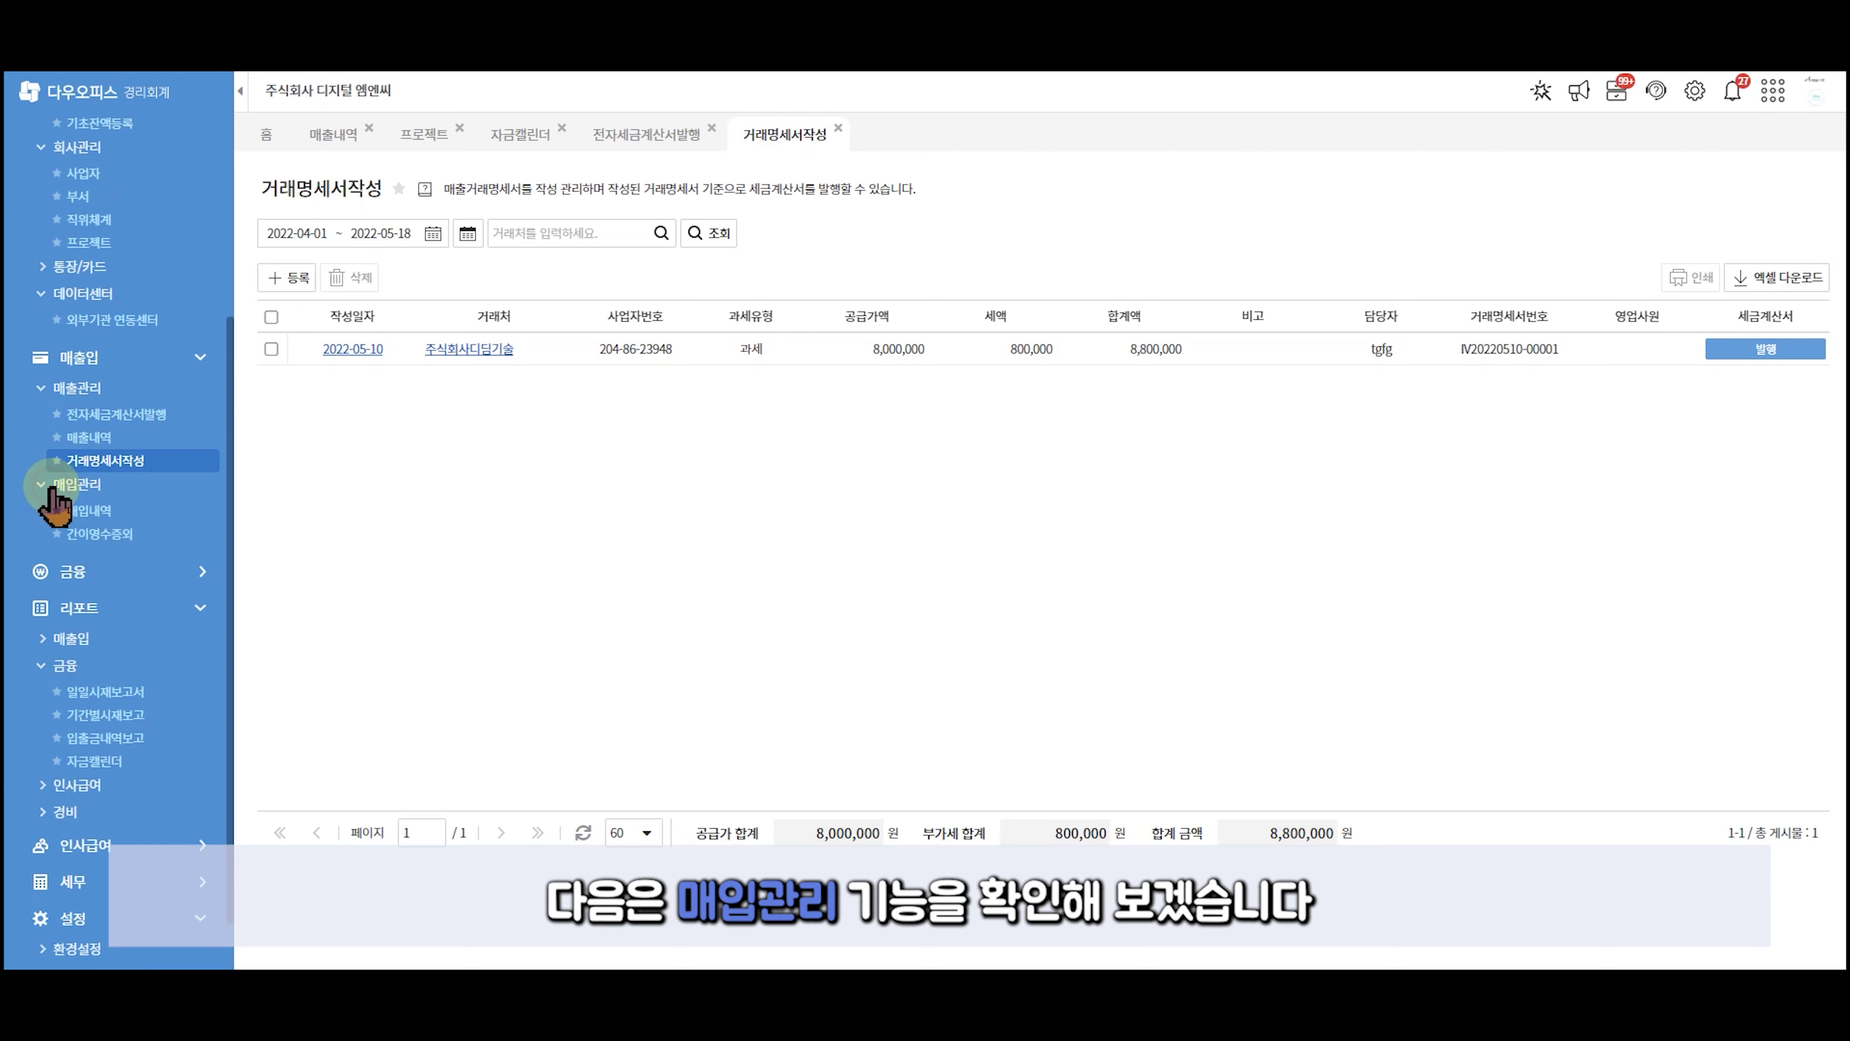
{"action": "left_click", "coordinate": [87, 512]}
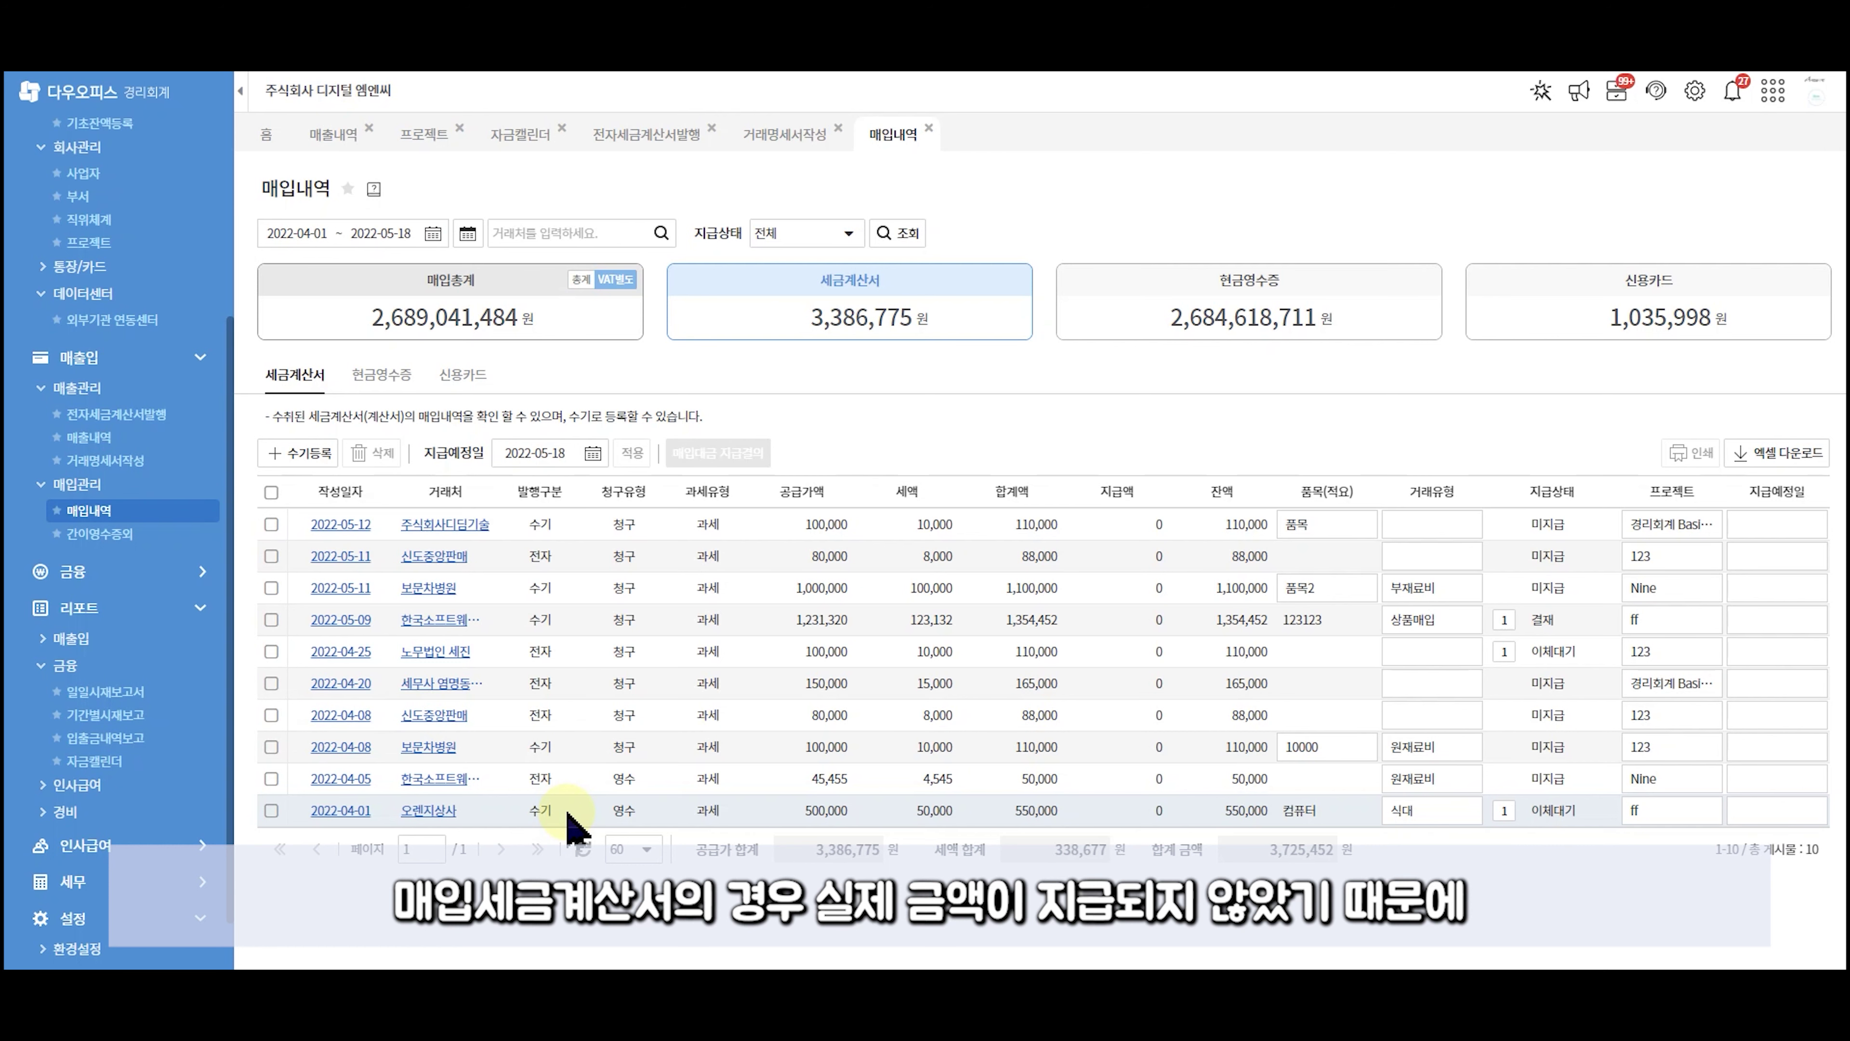
{"action": "left_click", "coordinate": [273, 525]}
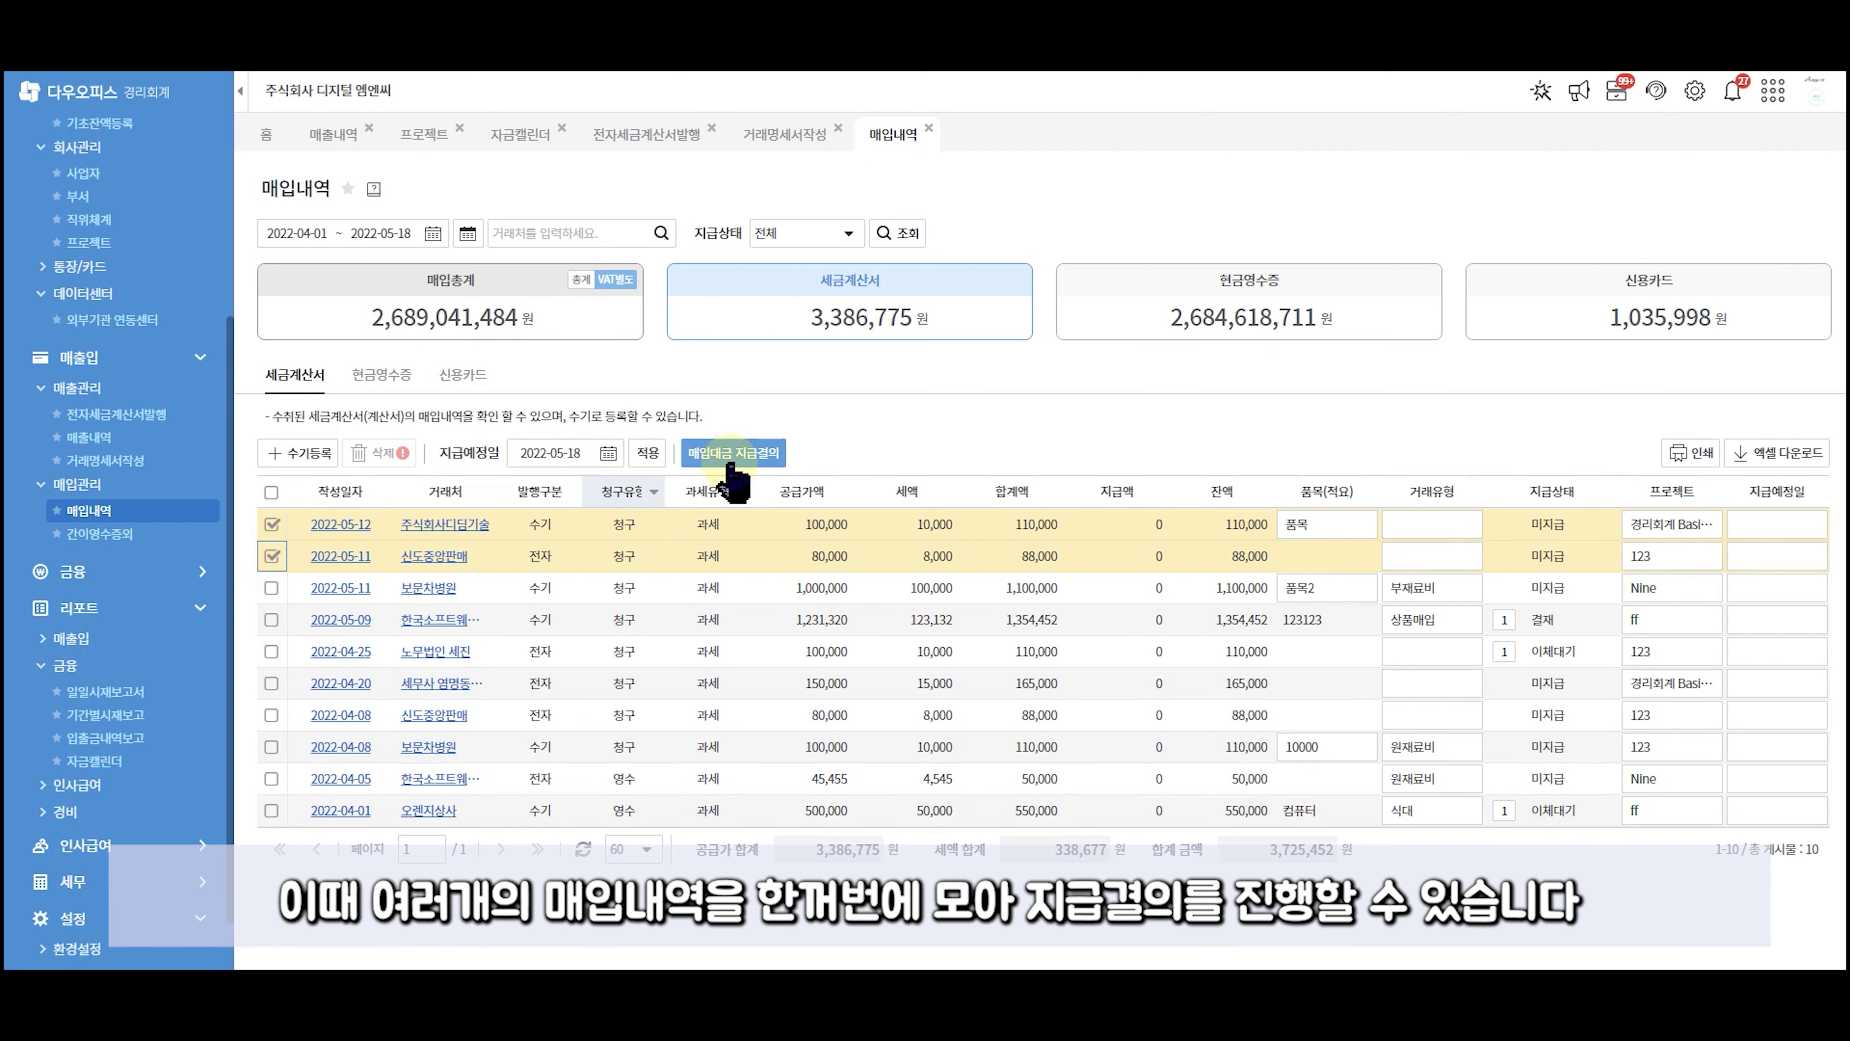
{"action": "left_click", "coordinate": [717, 455]}
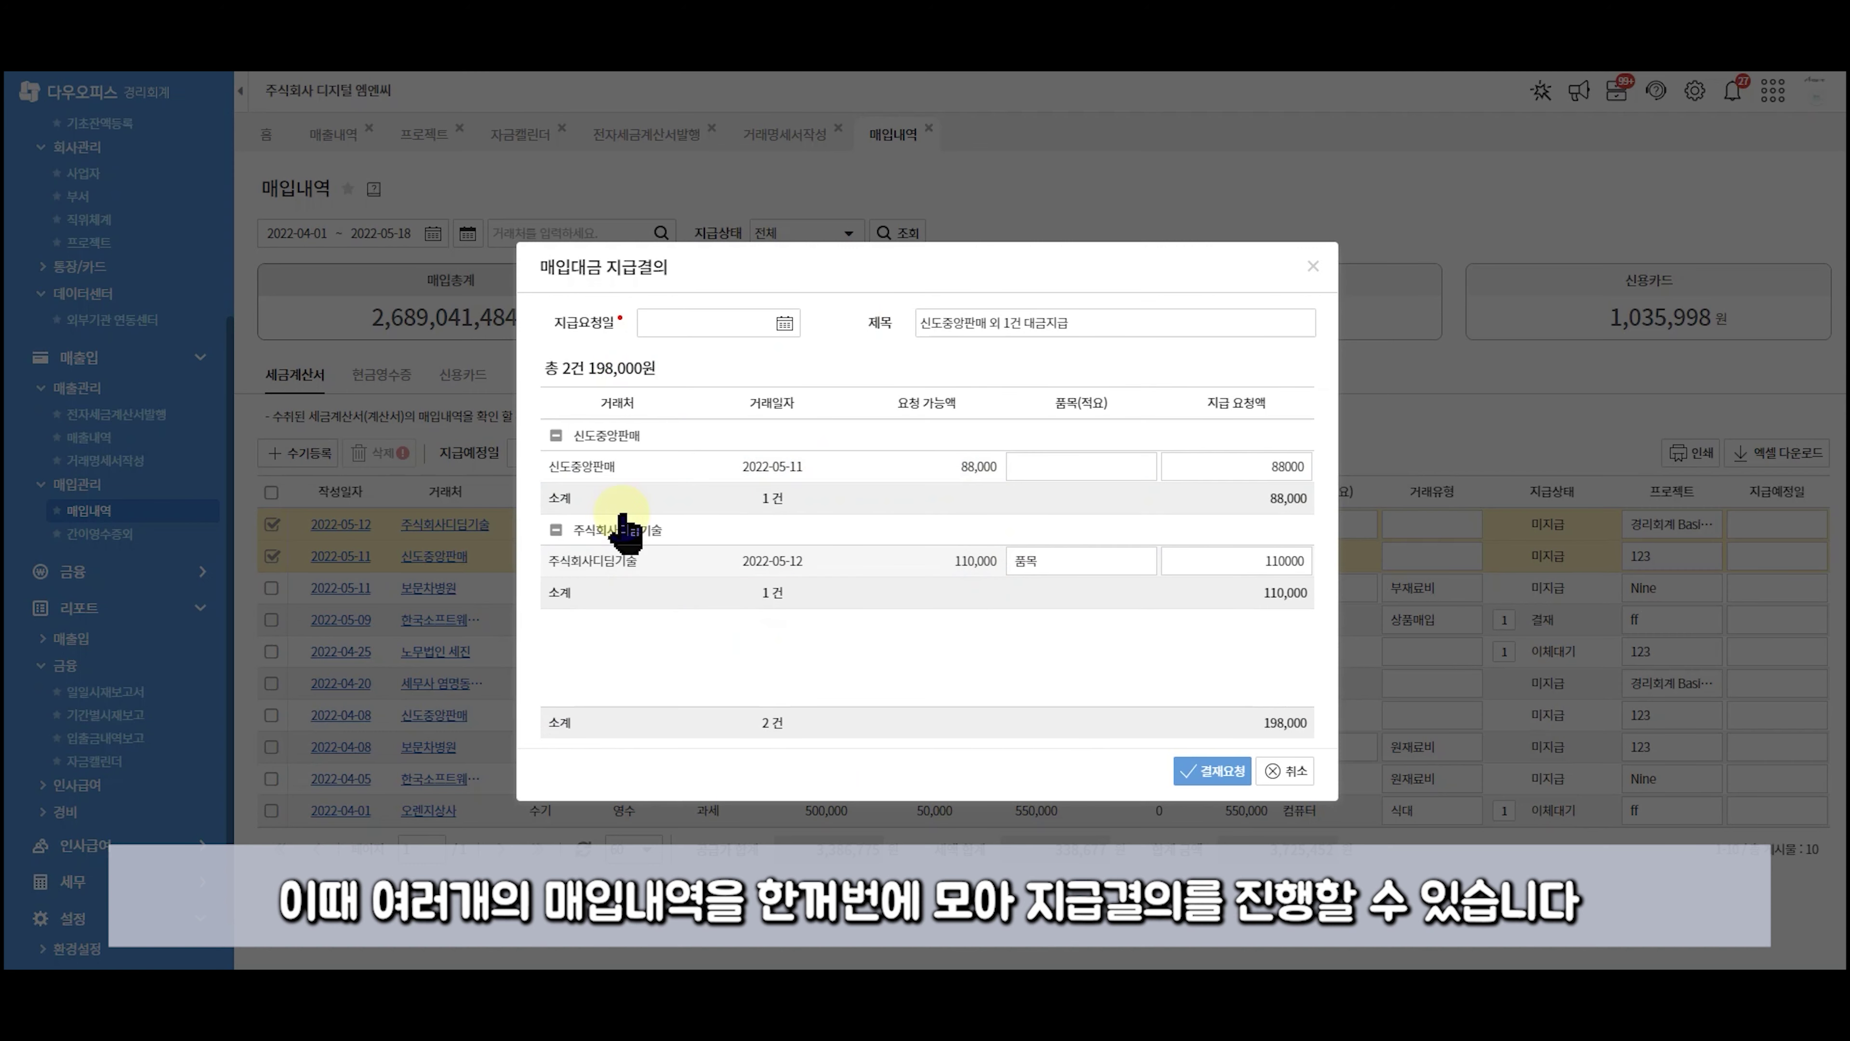
Set 지급요청일 to 2022-05-18, save the payment resolution with 결재요청, view the generated 매입대금 지급결의서, and close it.
{"action": "left_click", "coordinate": [773, 323]}
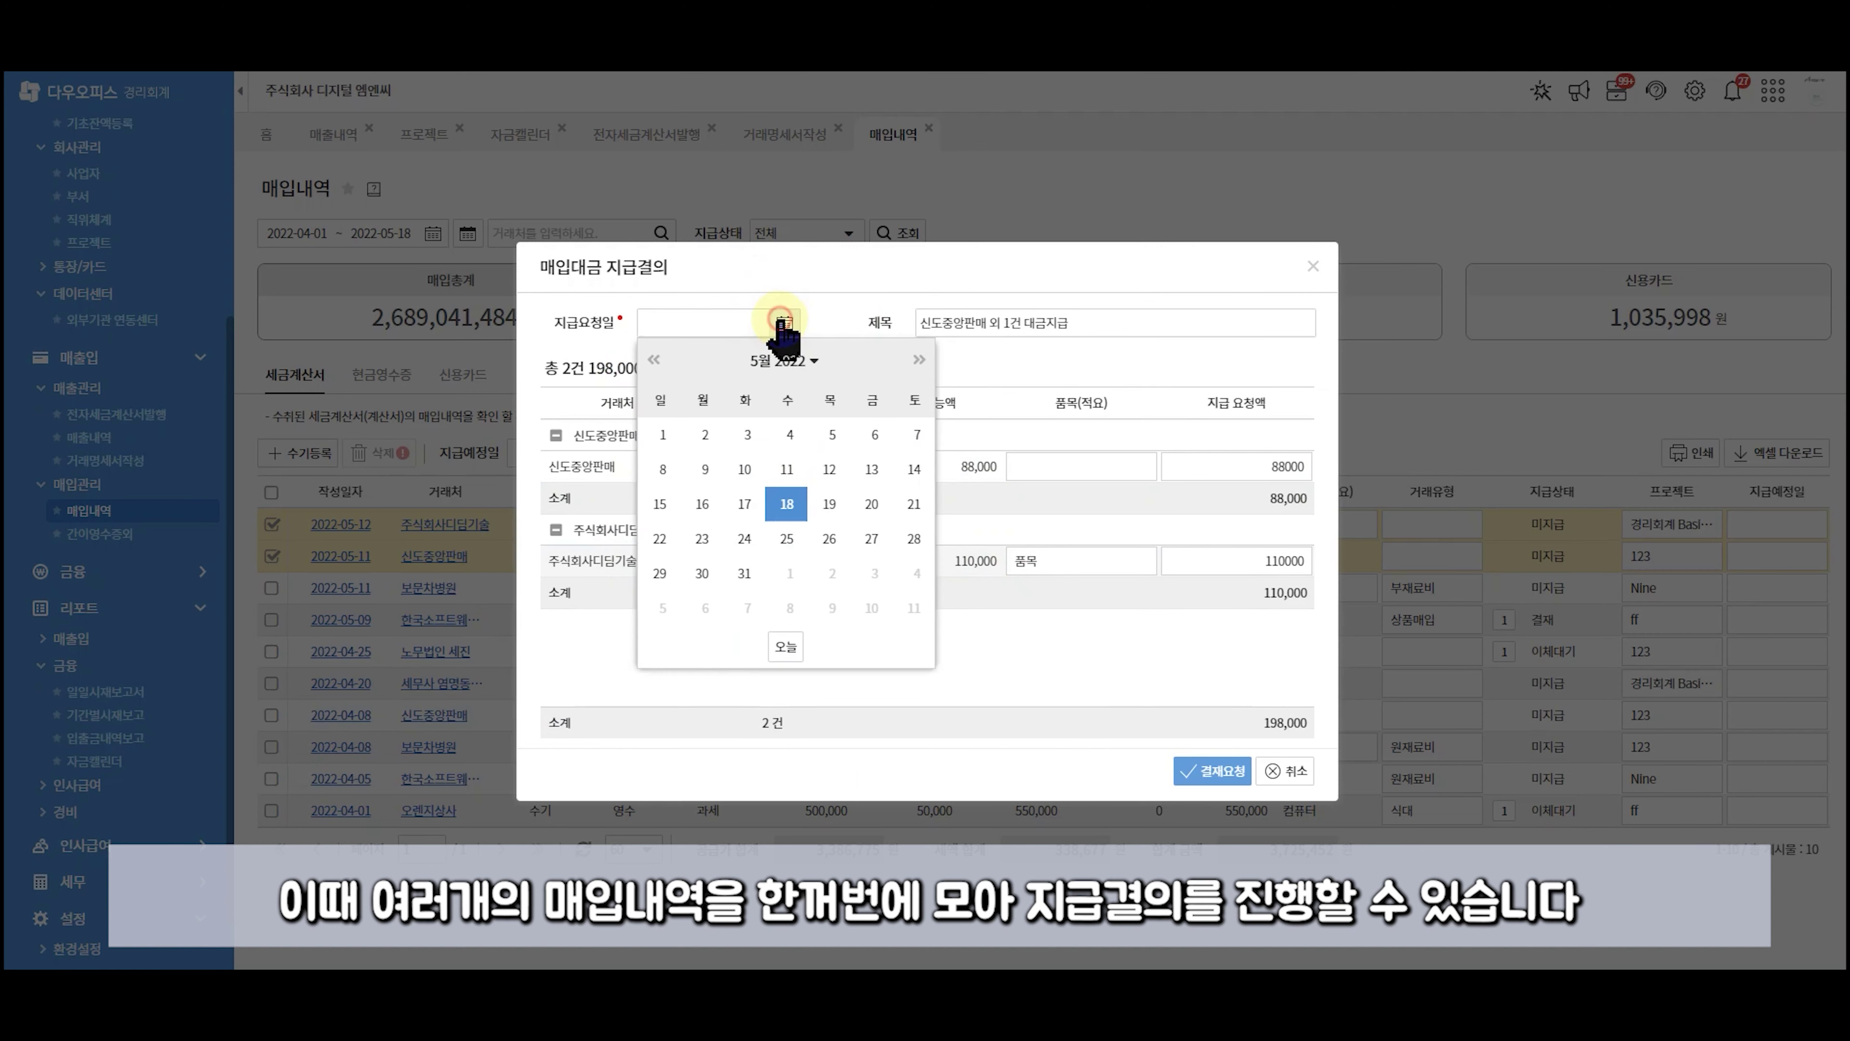
{"action": "left_click", "coordinate": [785, 504]}
{"action": "left_click", "coordinate": [1212, 770]}
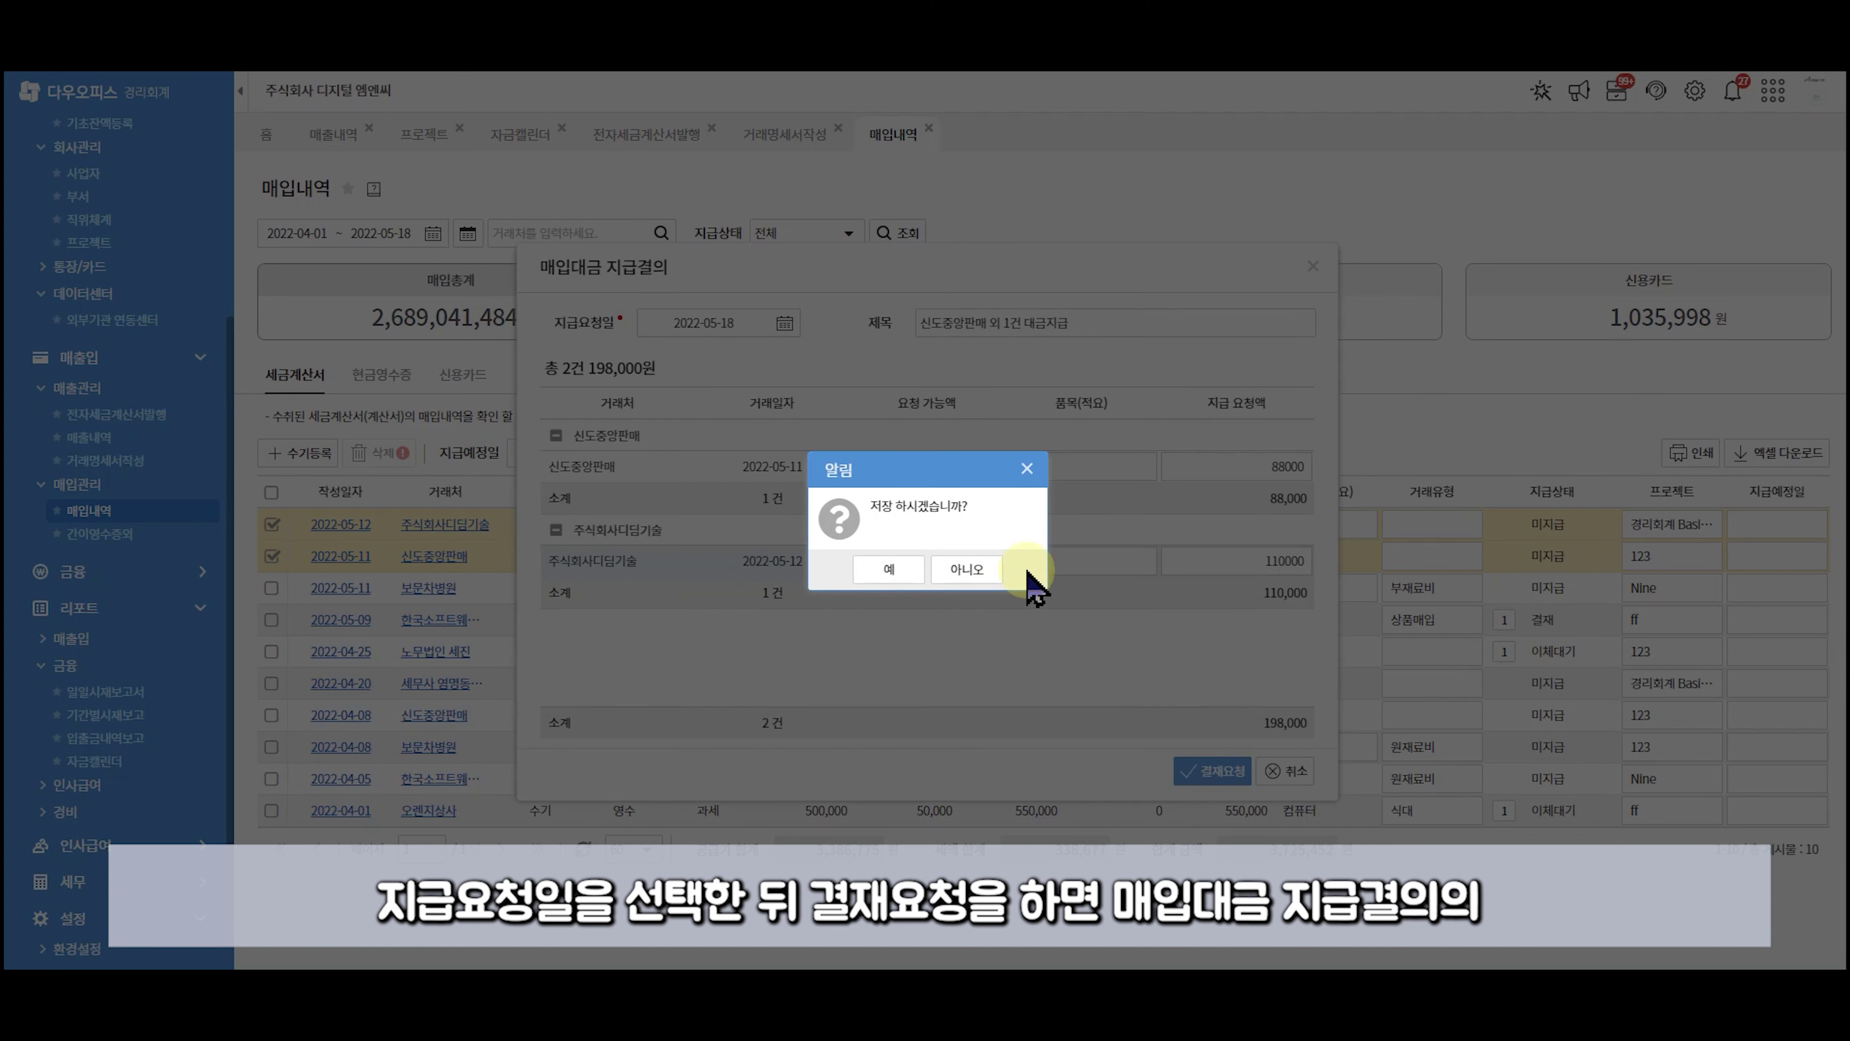
{"action": "left_click", "coordinate": [881, 572]}
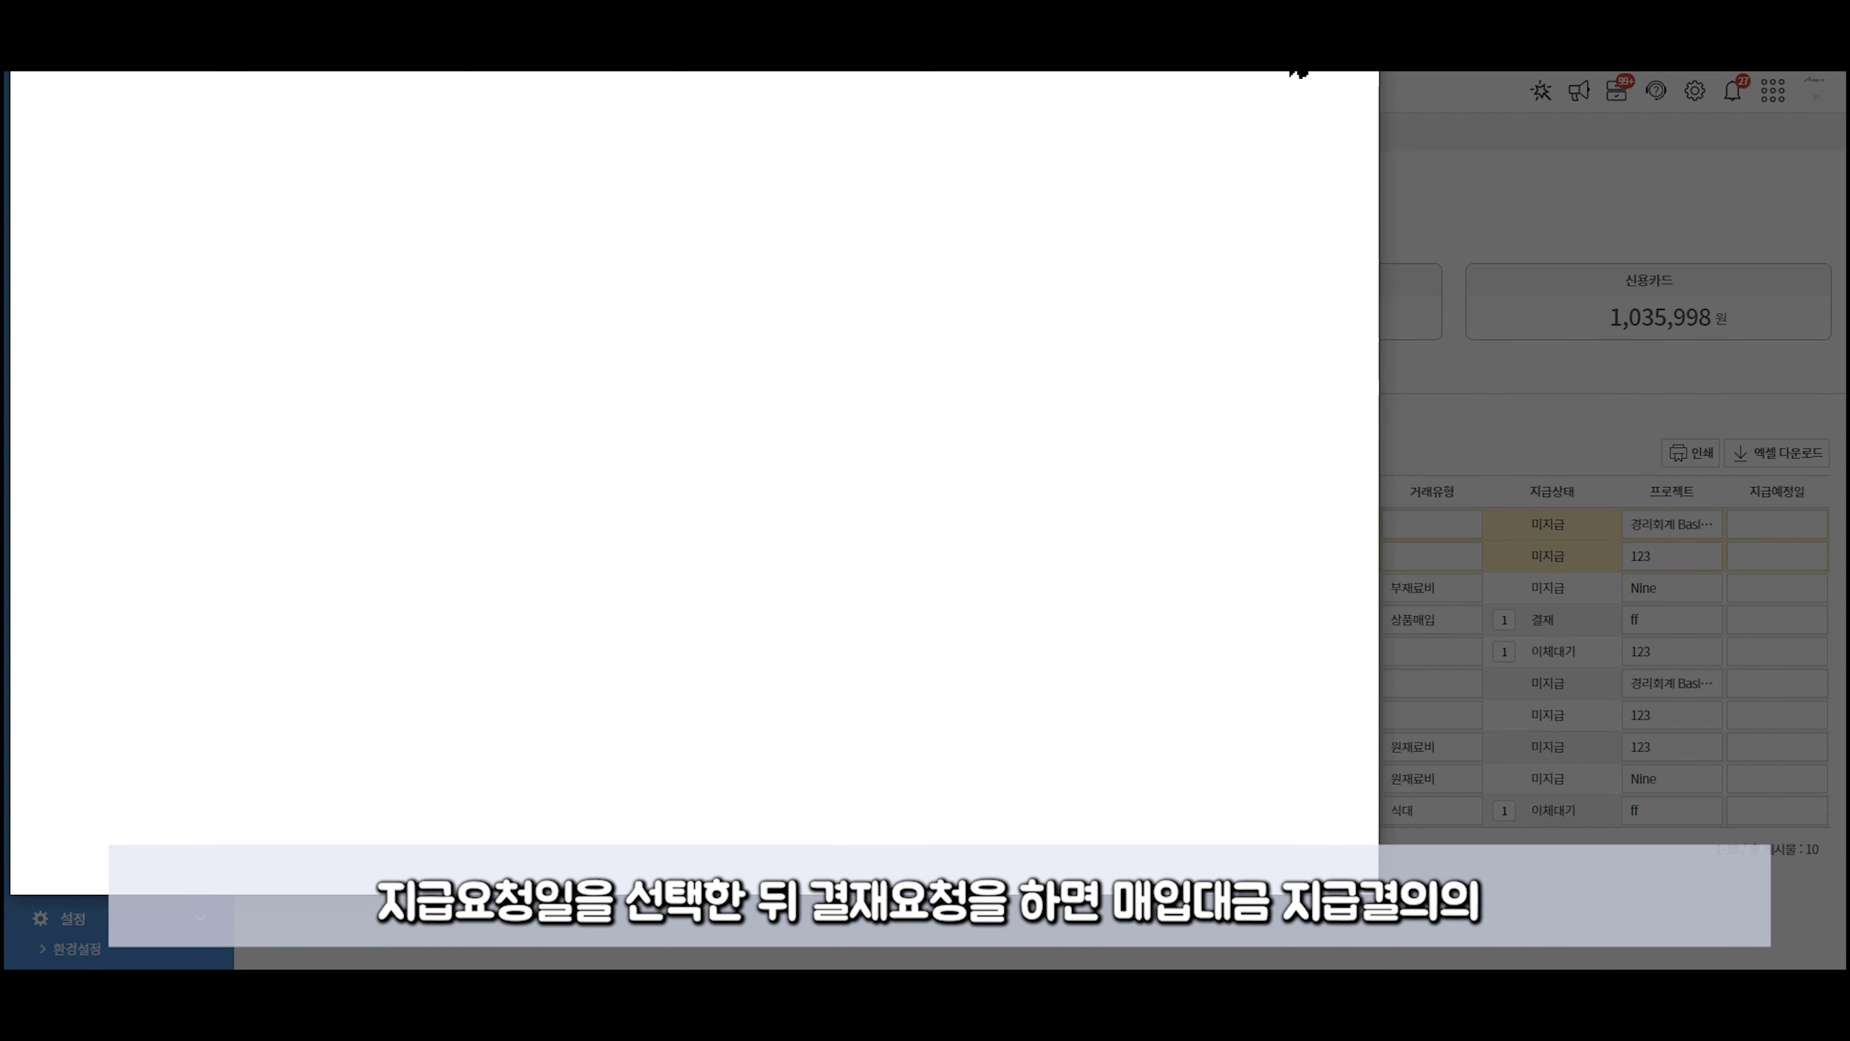
{"action": "left_click_drag", "start_coordinate": [1226, 2], "coordinate": [1248, 64]}
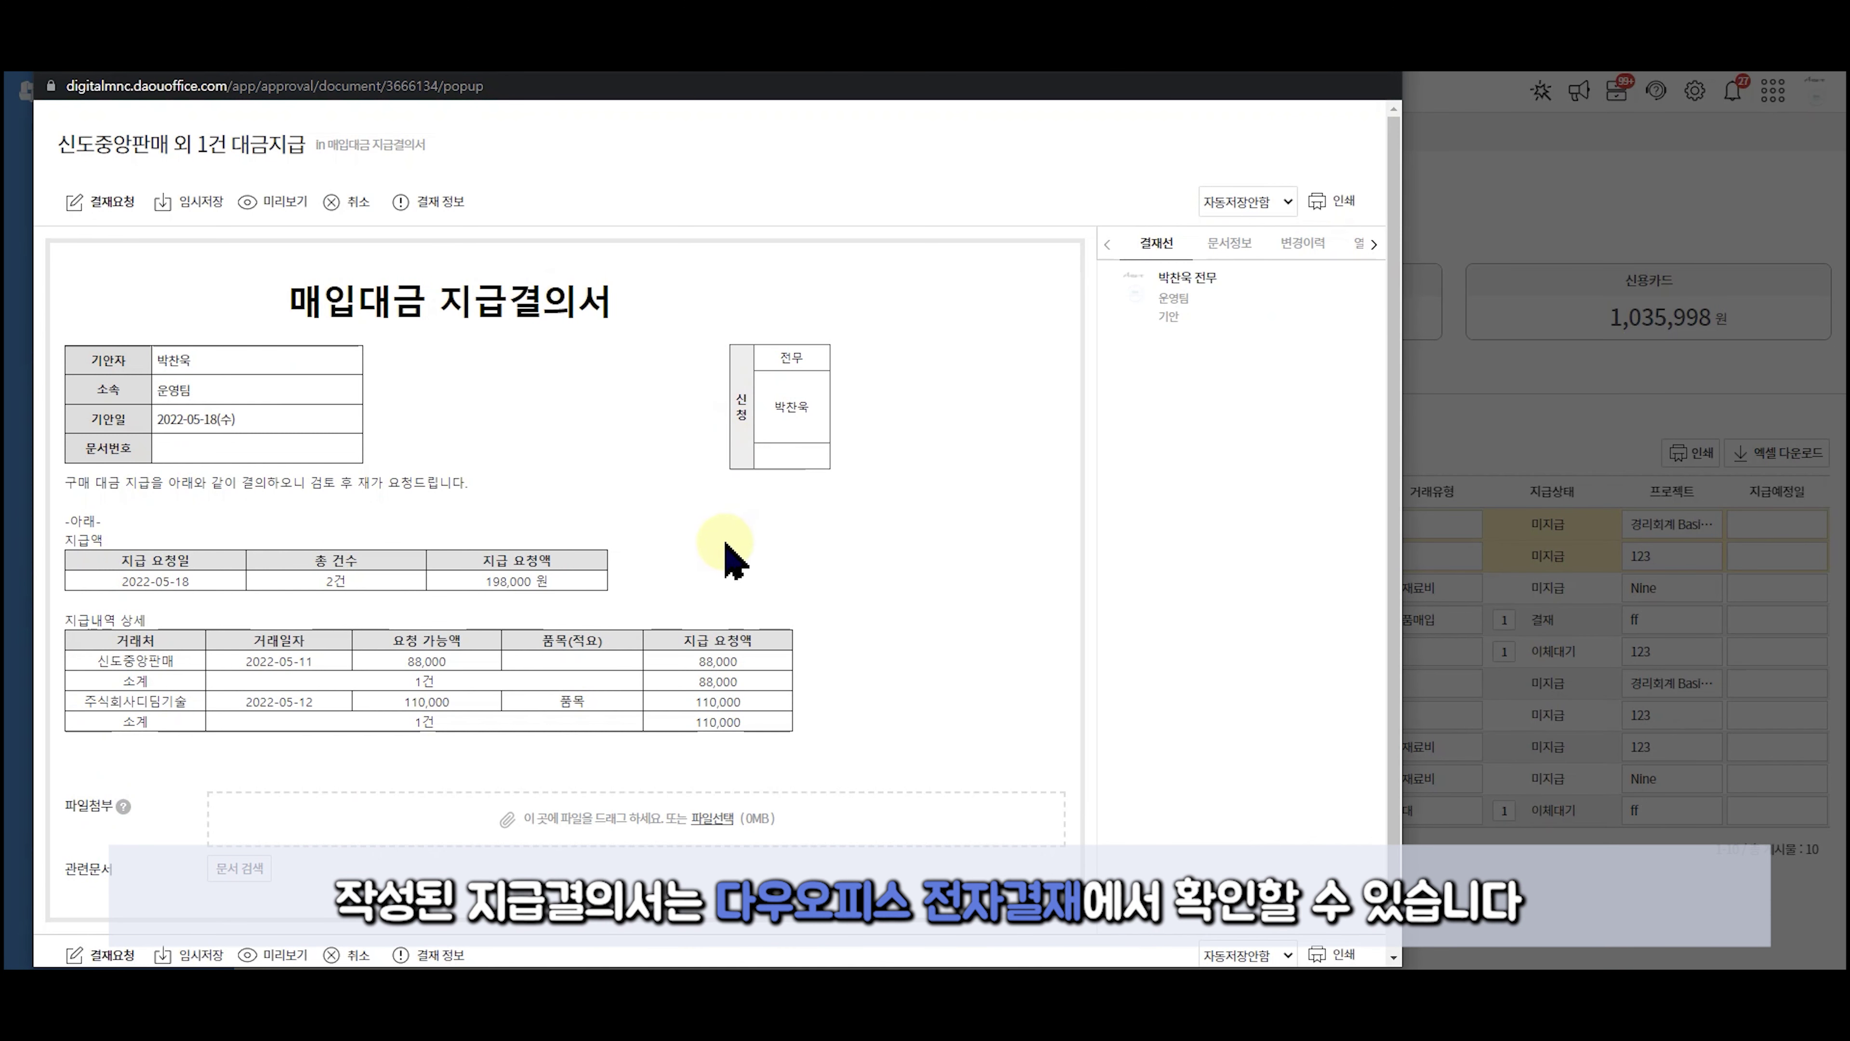
{"action": "left_click", "coordinate": [1381, 78]}
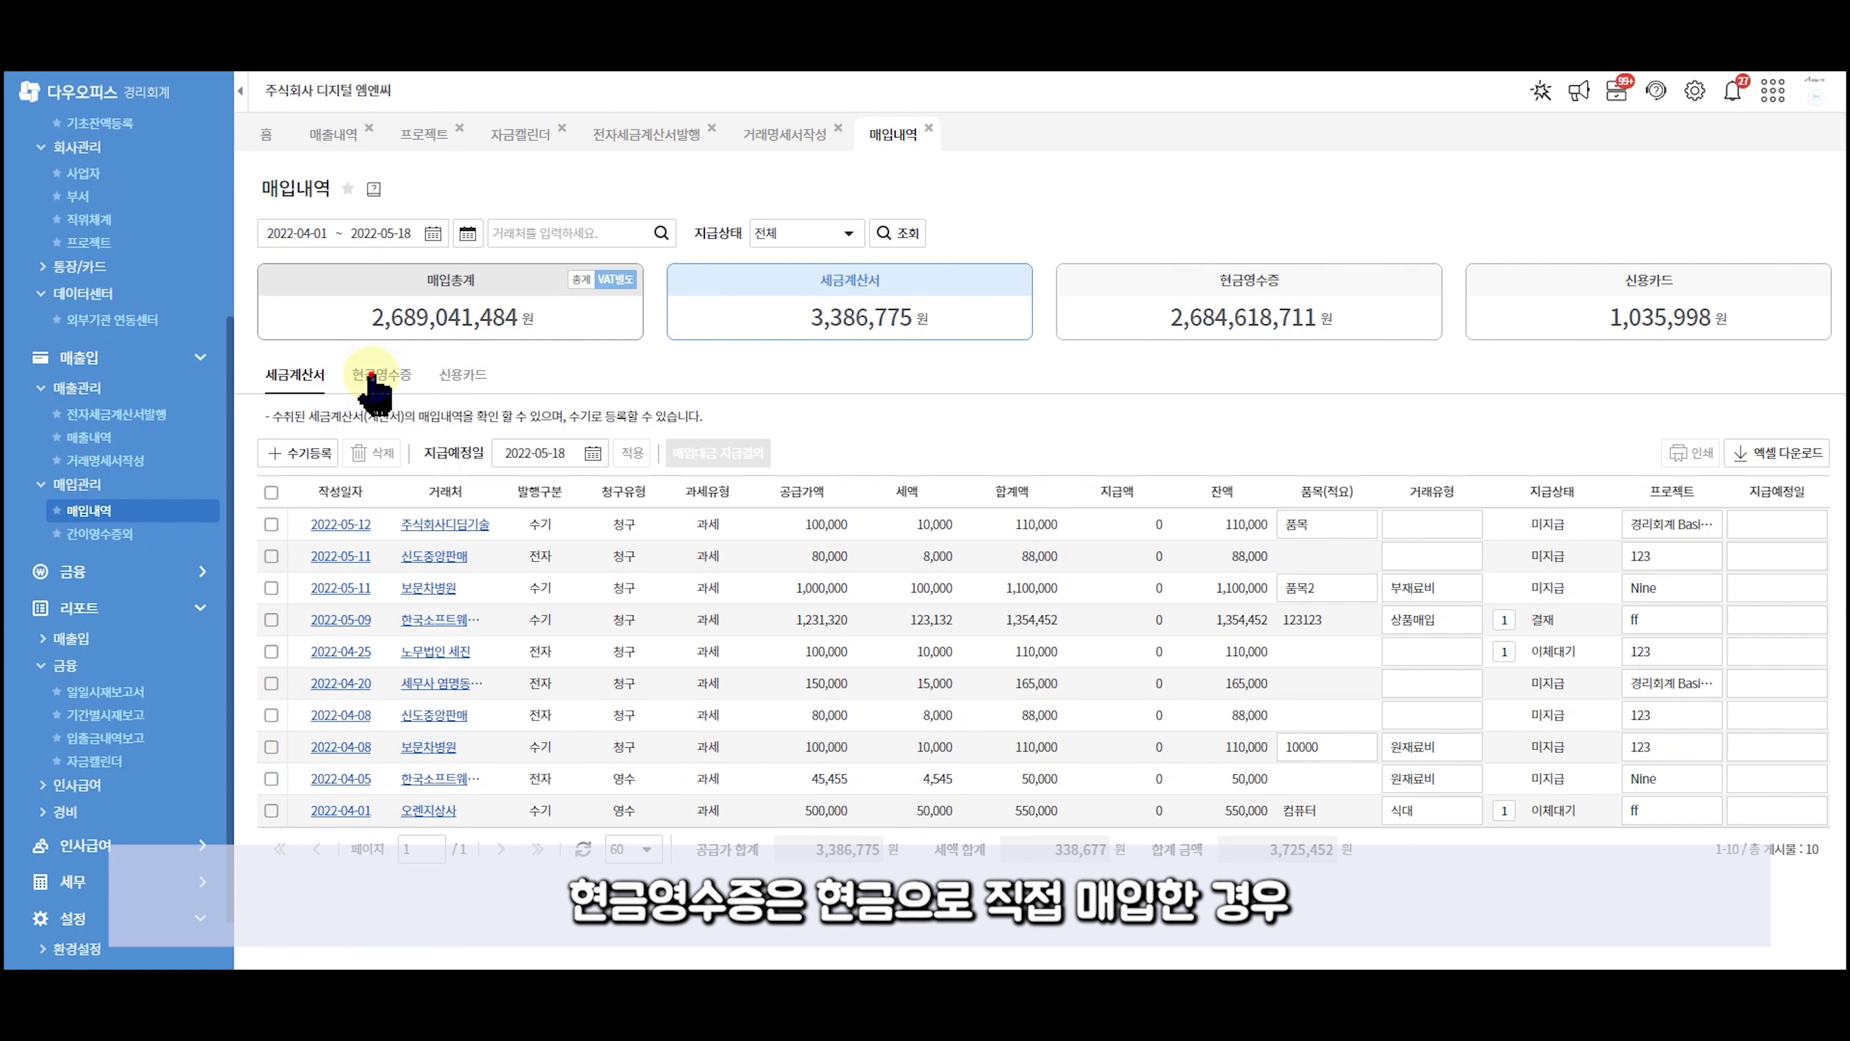
View the 현금영수증 purchases, open the manual cash receipt registration form, and cancel it without saving.
{"action": "left_click", "coordinate": [373, 376]}
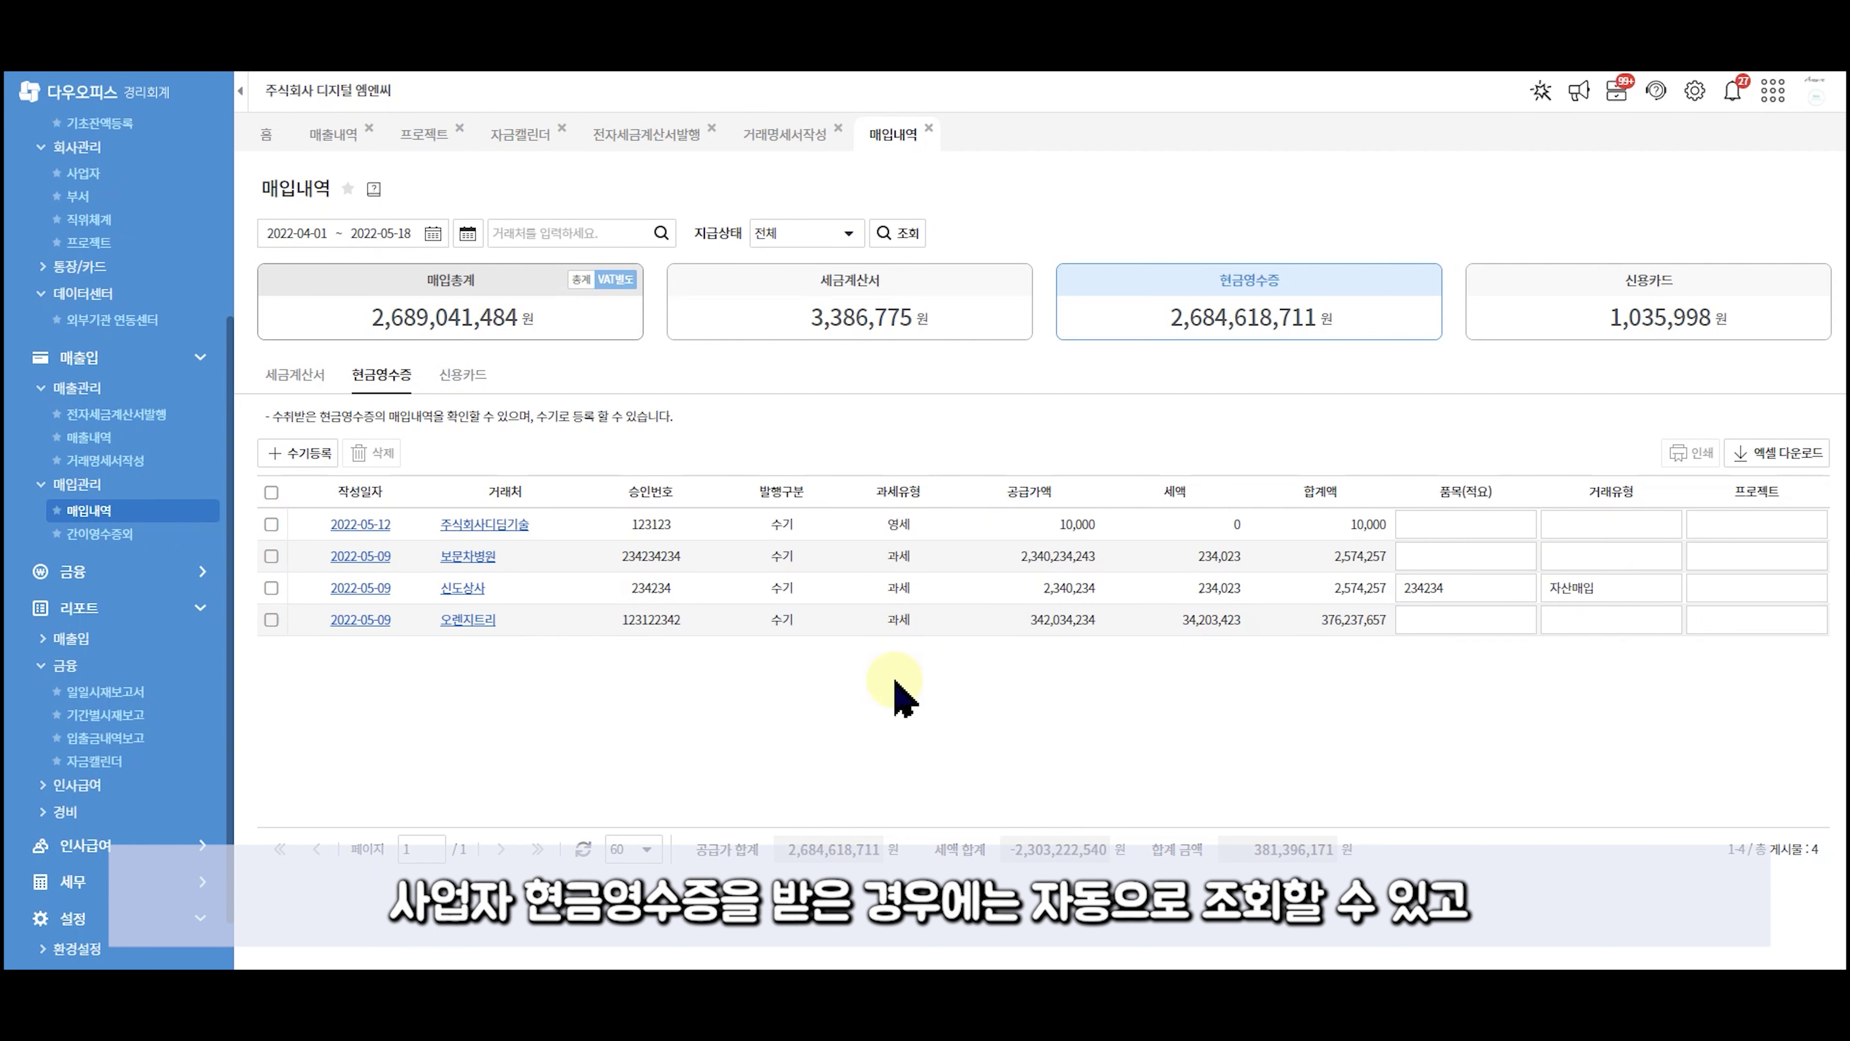
{"action": "left_click", "coordinate": [297, 452]}
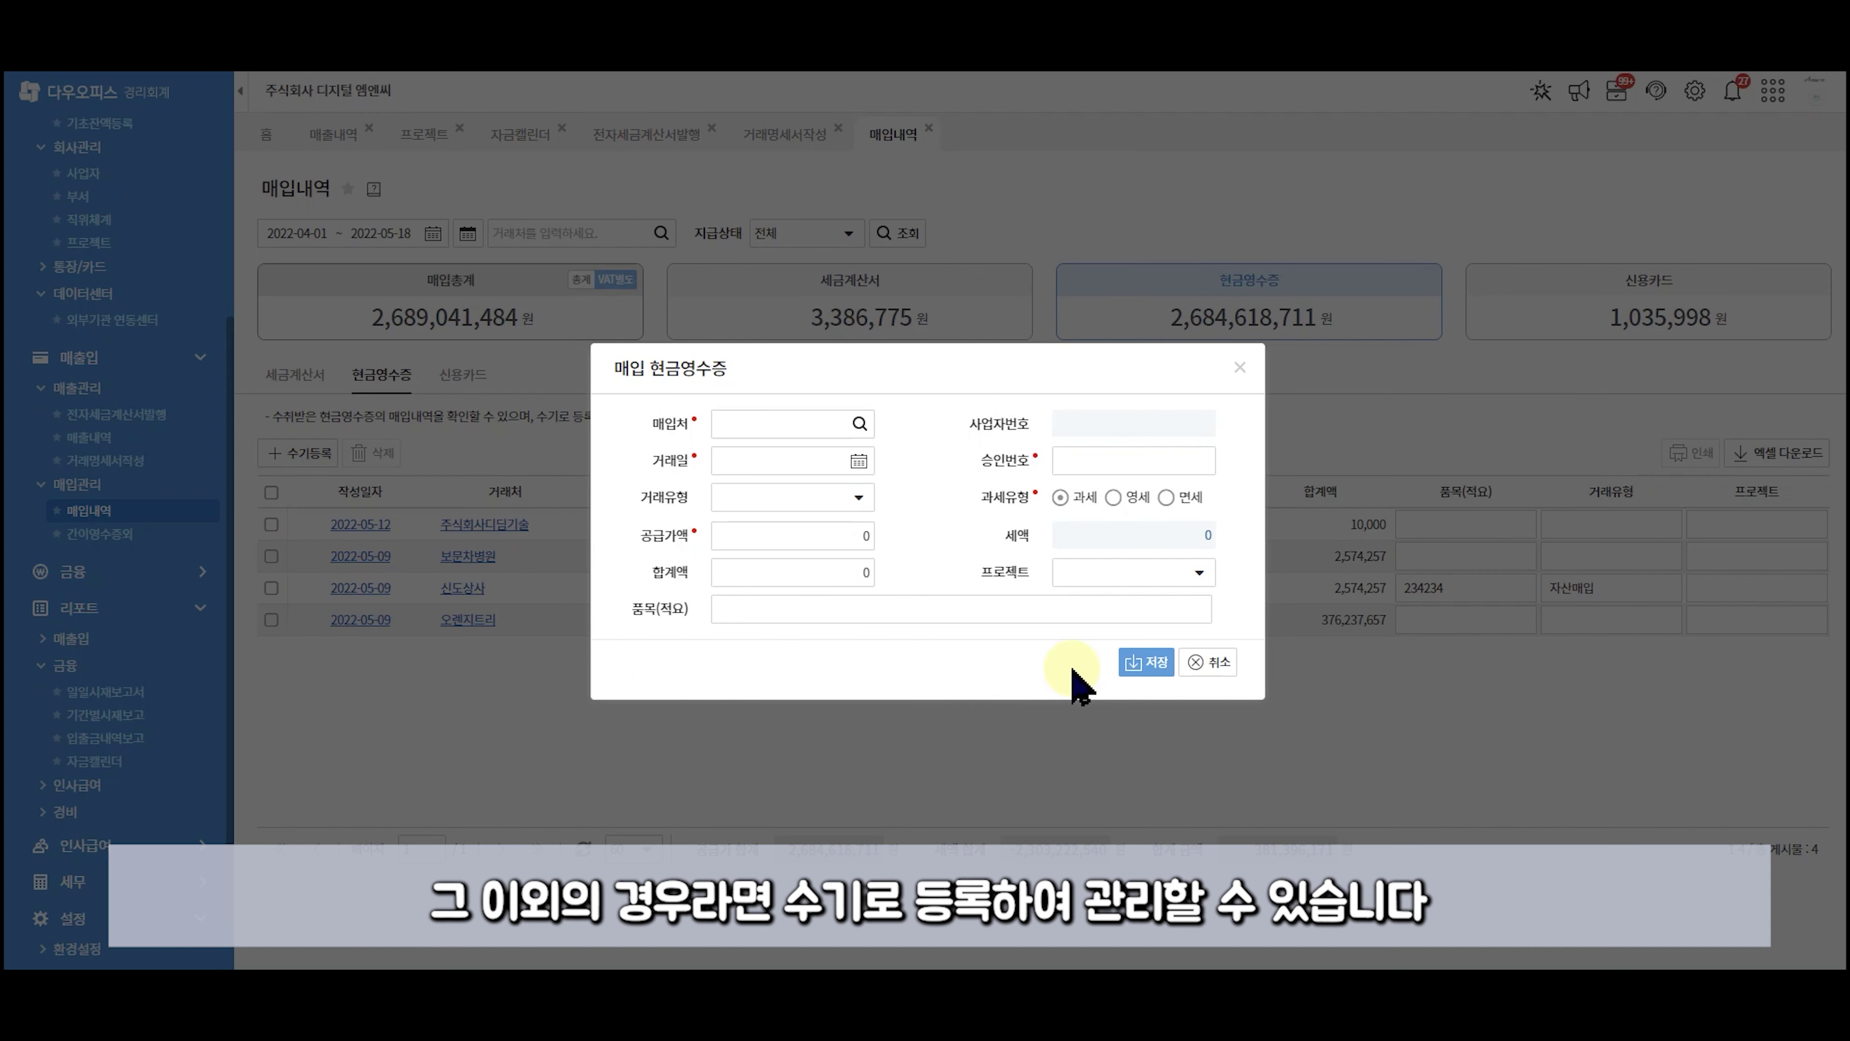
{"action": "left_click", "coordinate": [1208, 660]}
View the 신용카드 purchases, select the 2022-05-17 파파존스(오리점) entry, and open 간이영수증외.
{"action": "left_click", "coordinate": [463, 373]}
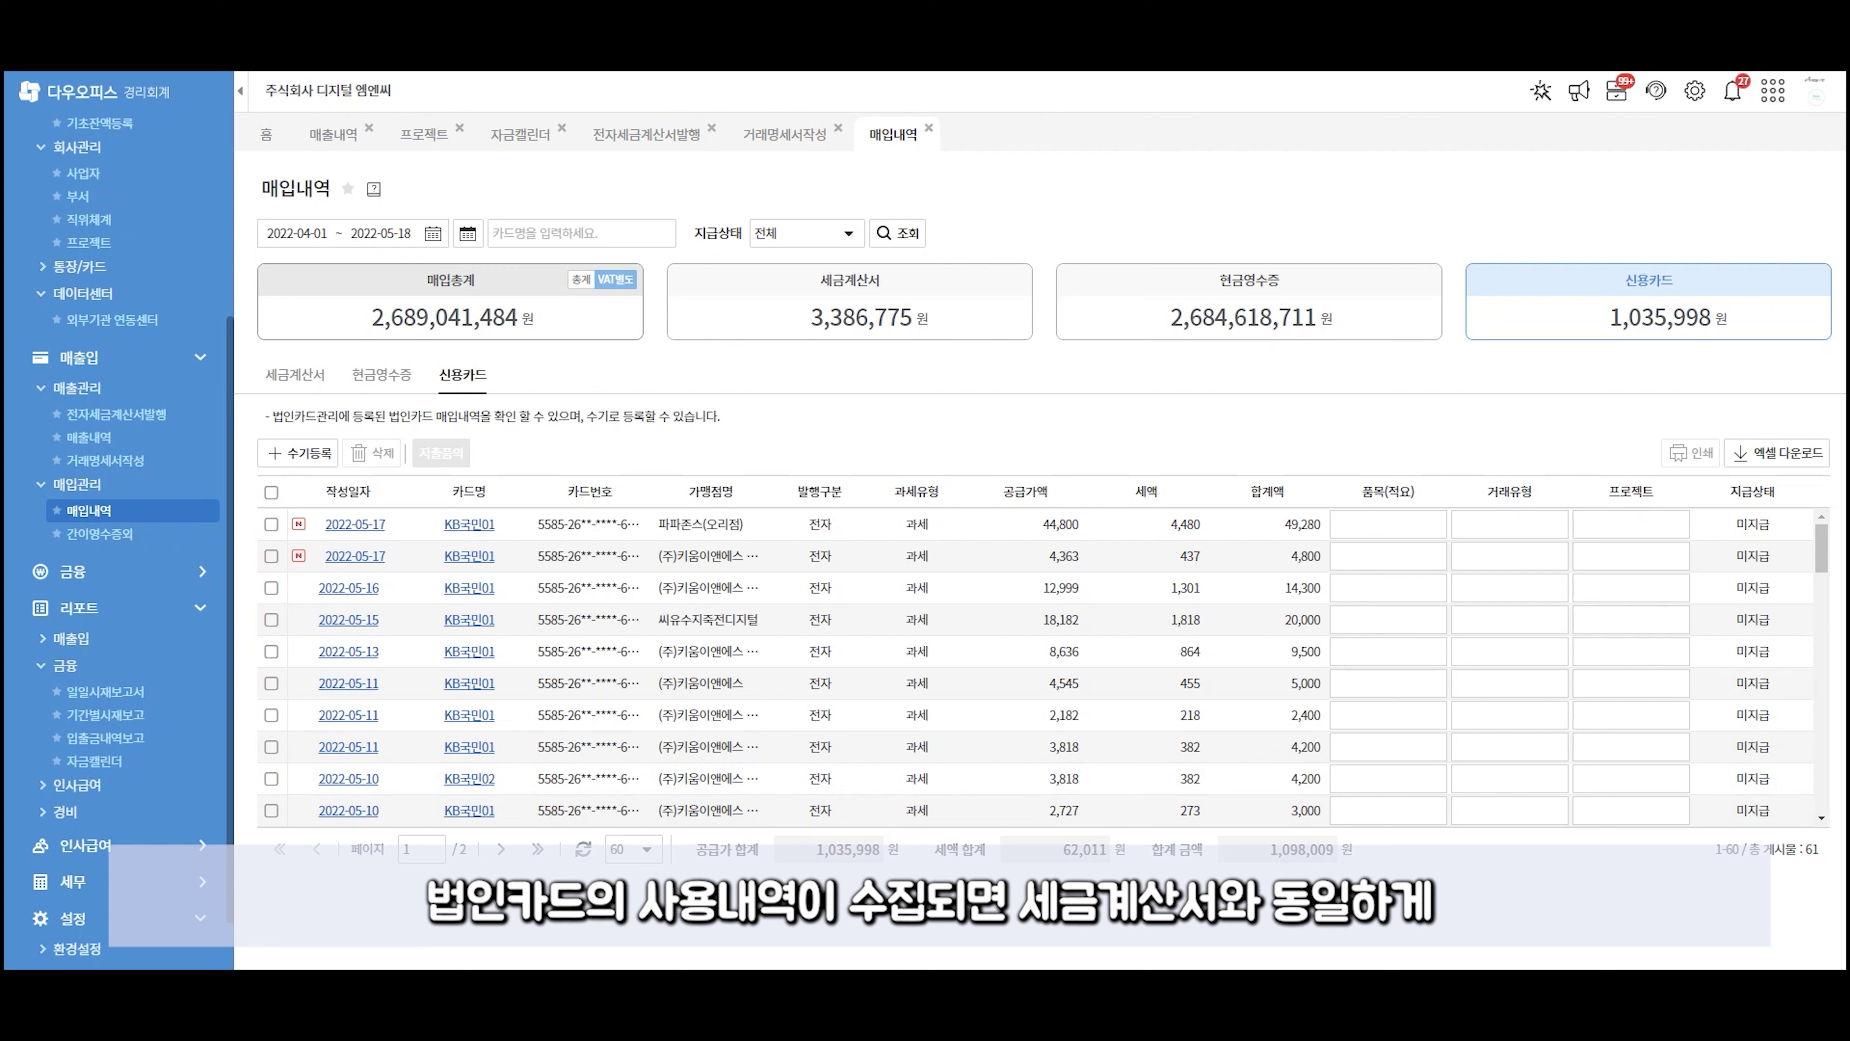
{"action": "left_click", "coordinate": [271, 524]}
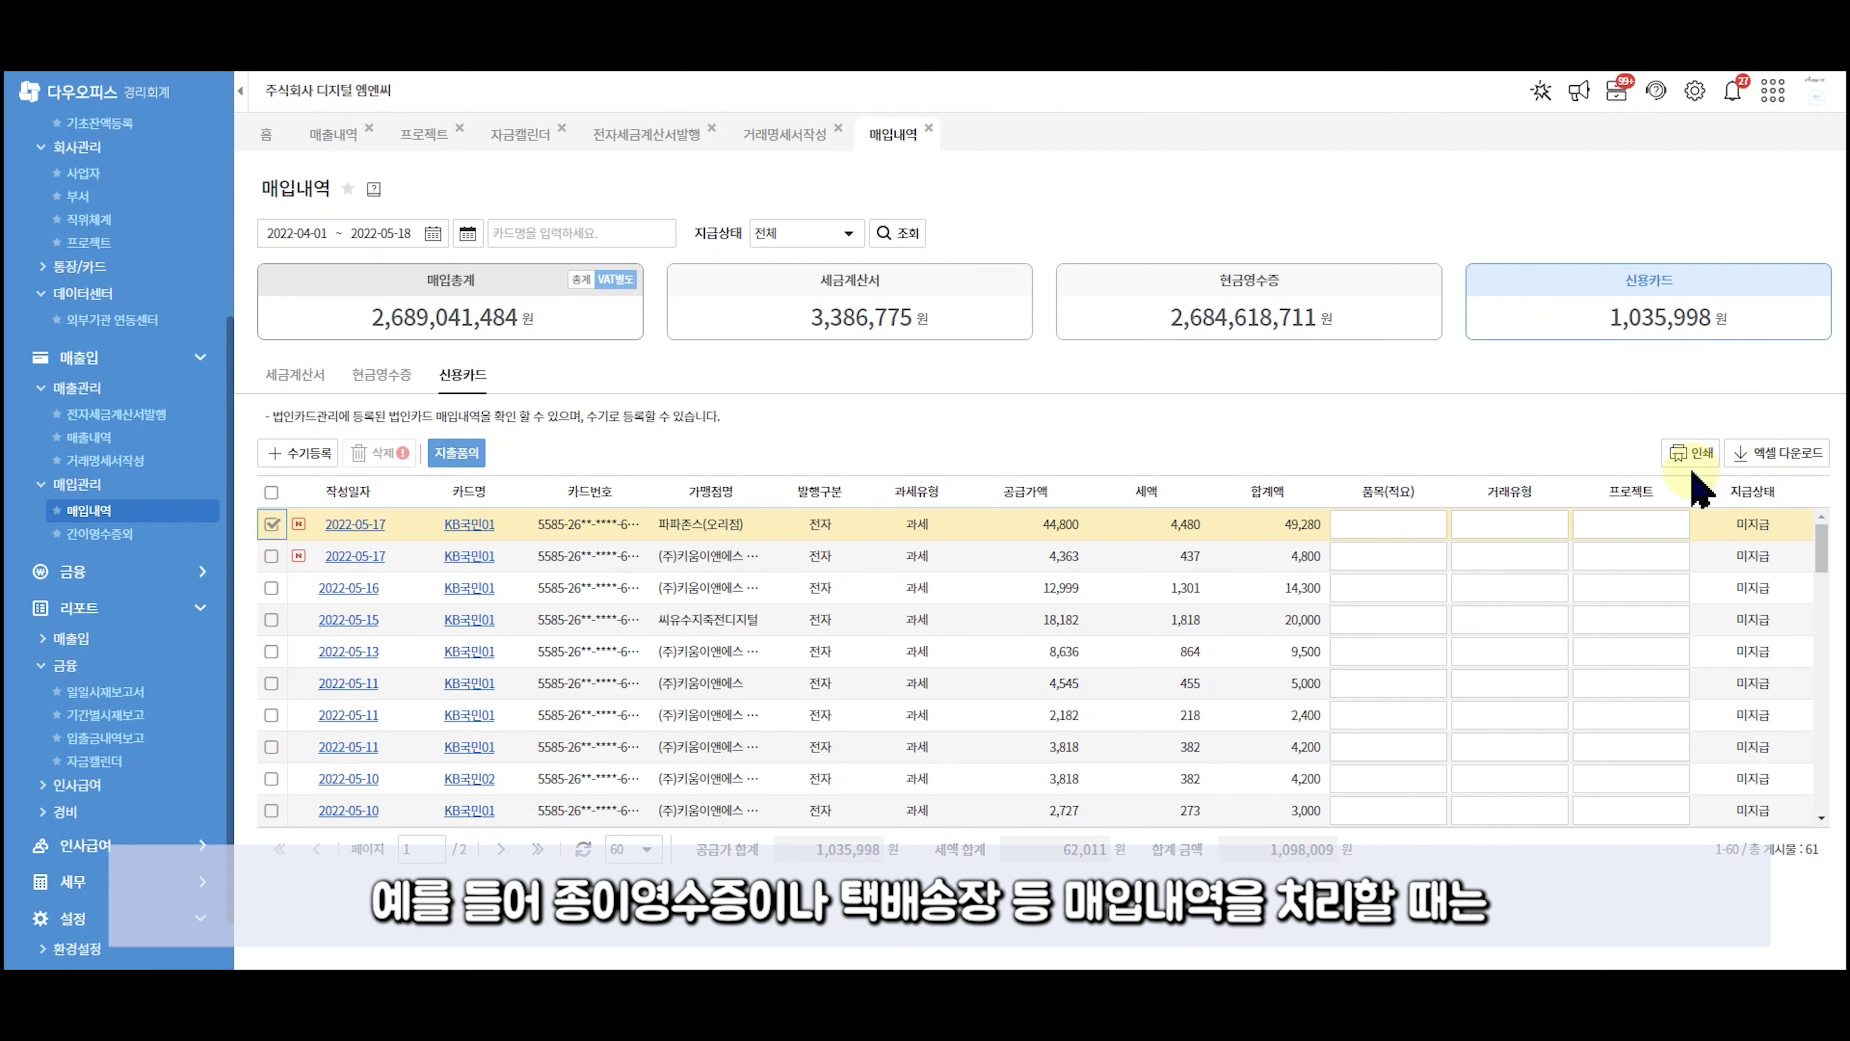
{"action": "left_click", "coordinate": [135, 534]}
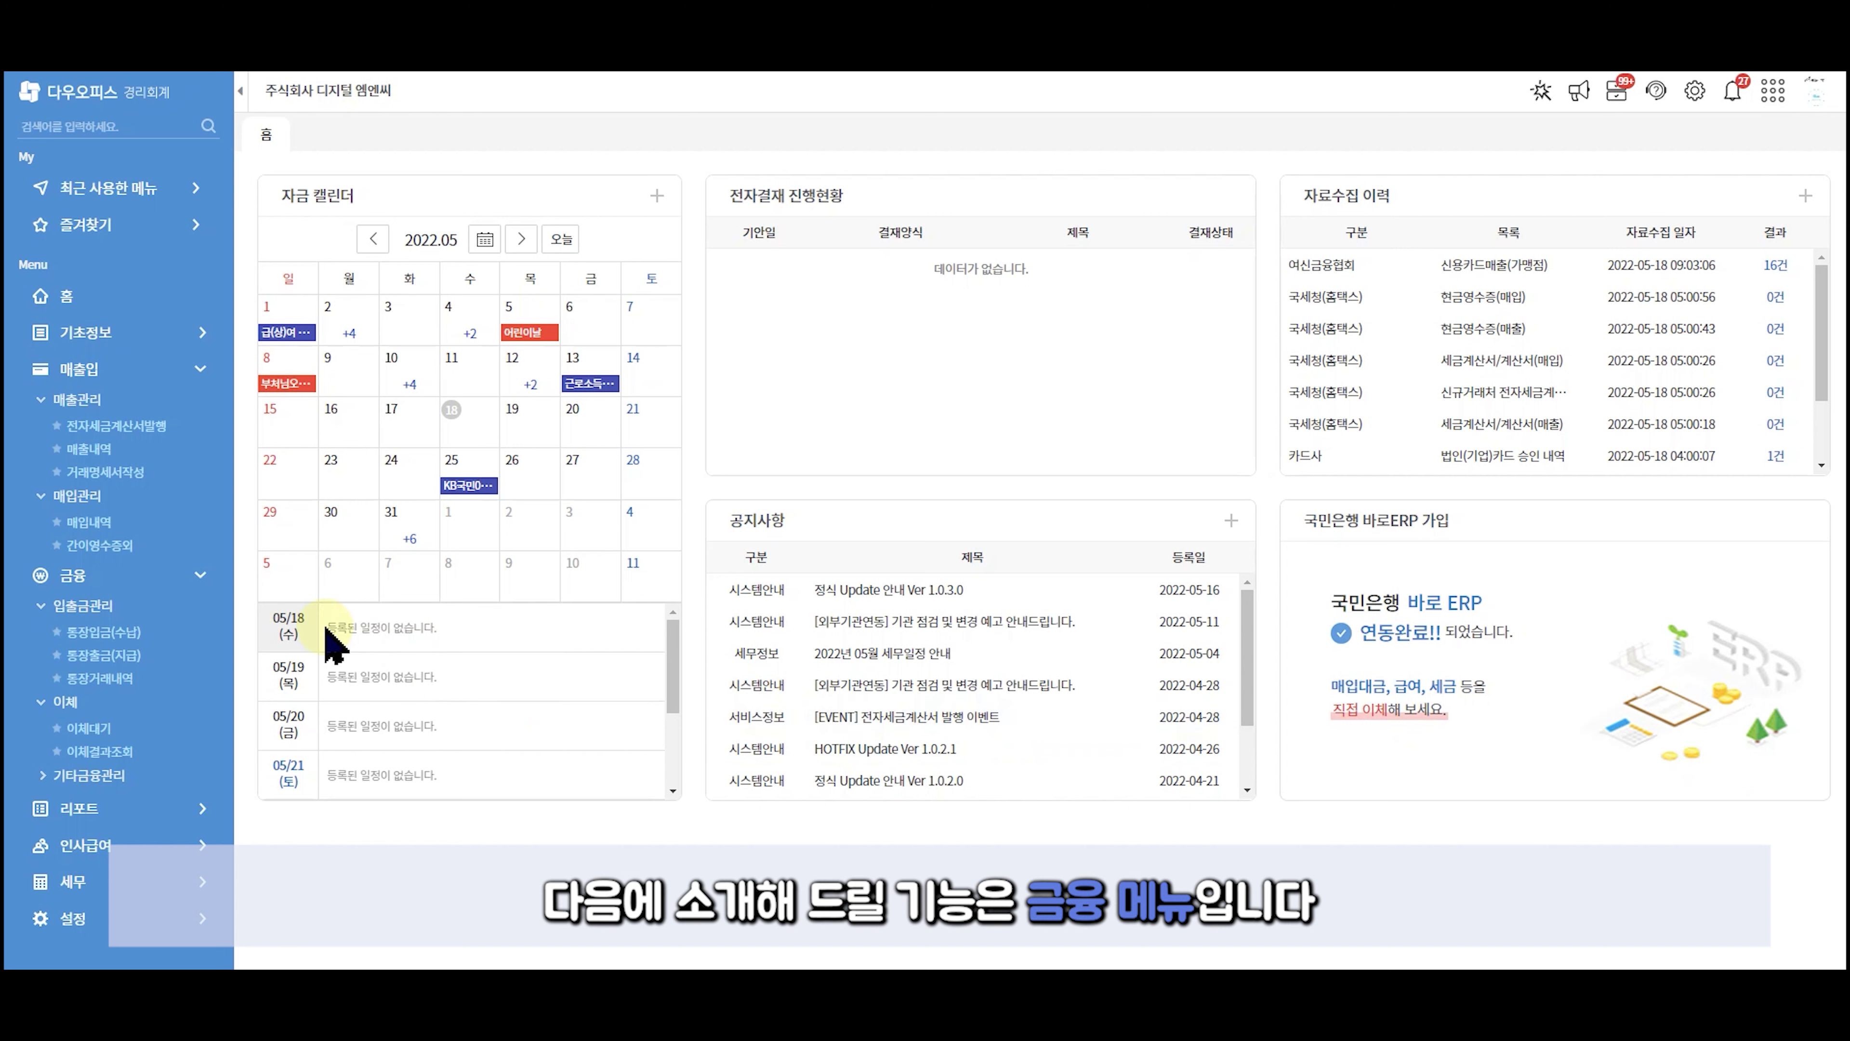
From the home page, open 매입내역 under 매출입 once more.
{"action": "left_click", "coordinate": [149, 579]}
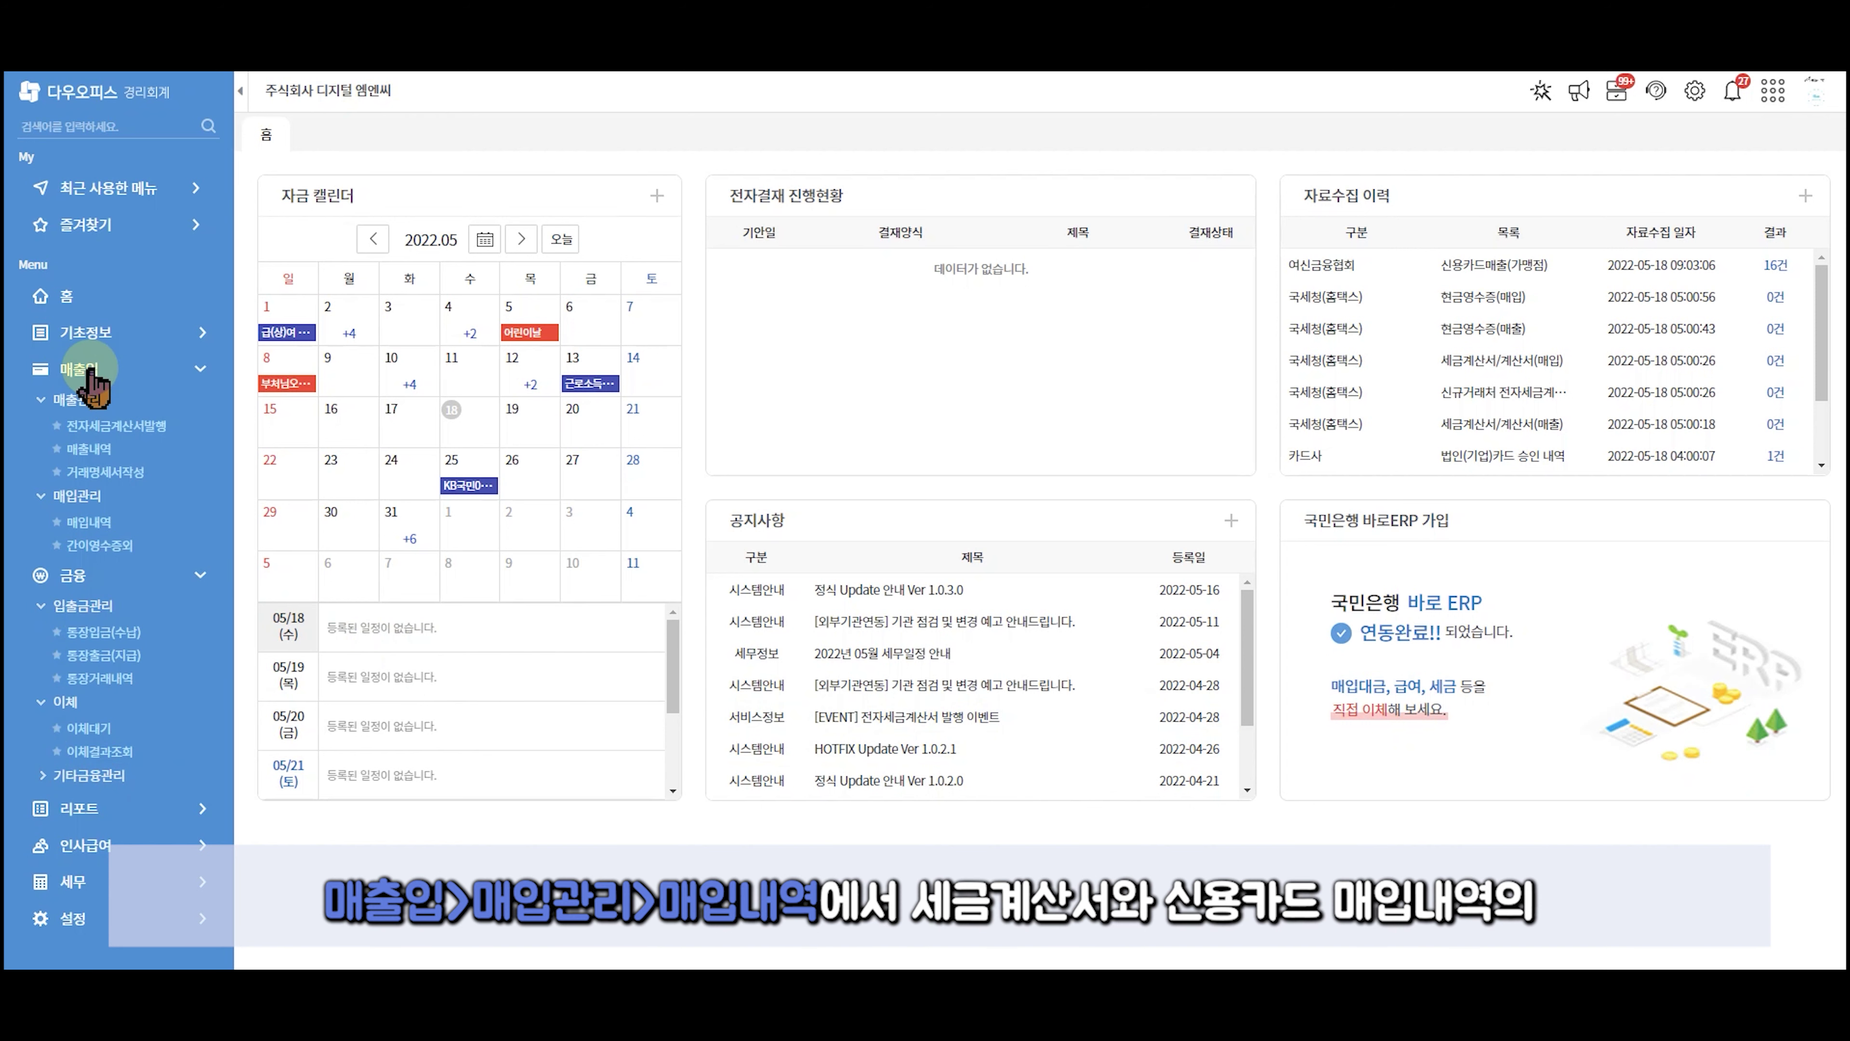
{"action": "left_click", "coordinate": [84, 521]}
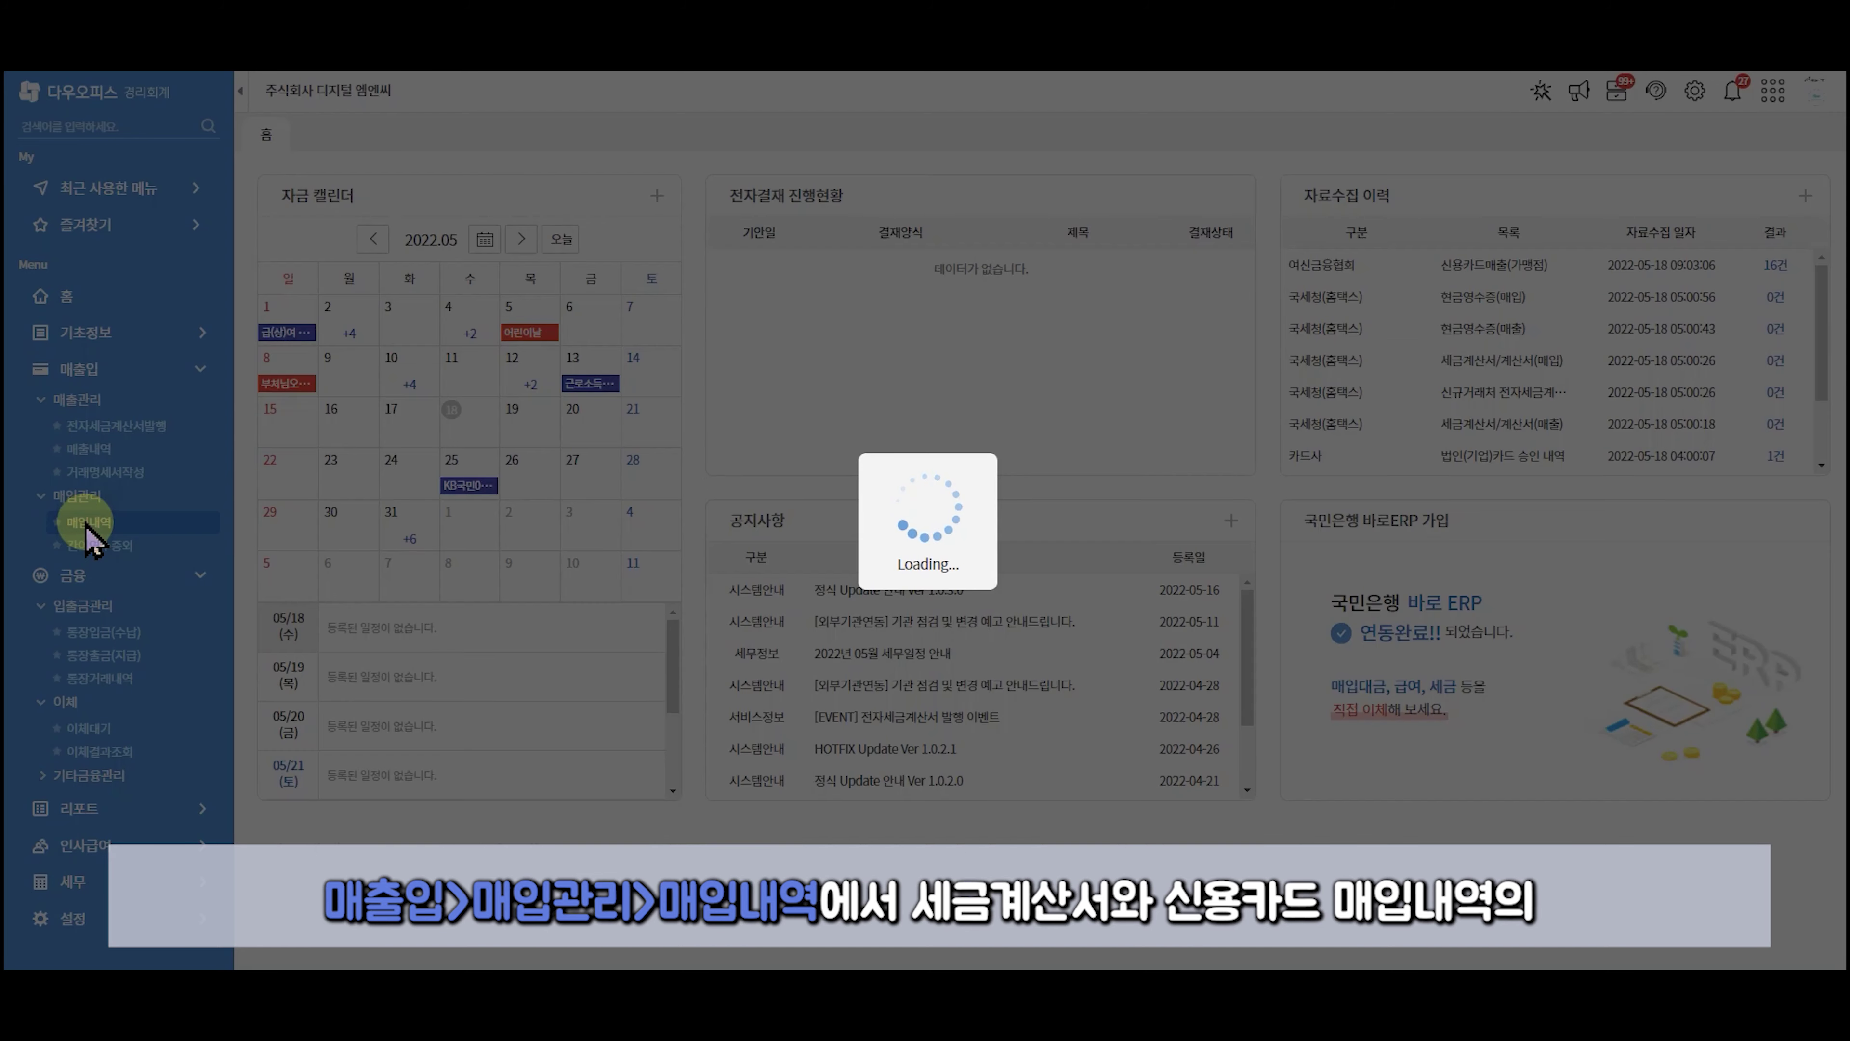
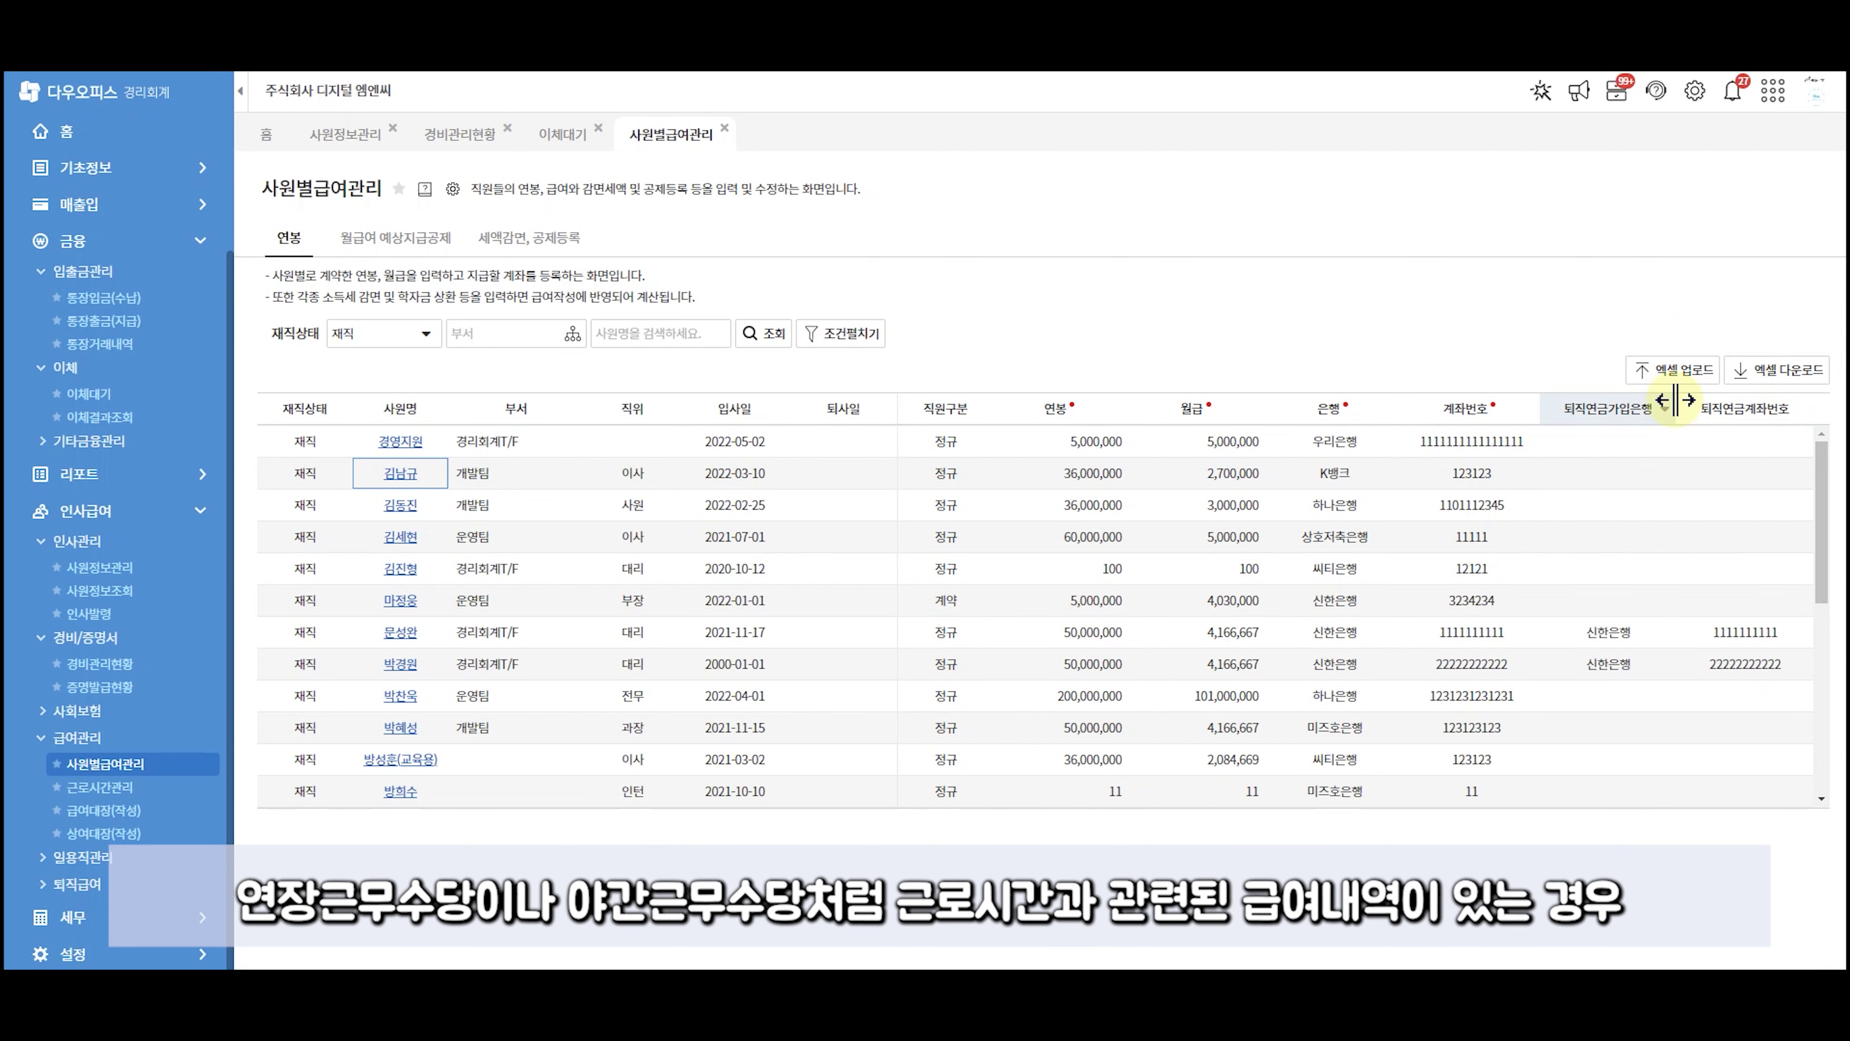
Open 근로시간관리 in 급여관리 to check the employees' working hours for May 2022, and close the page.
{"action": "left_click", "coordinate": [99, 787]}
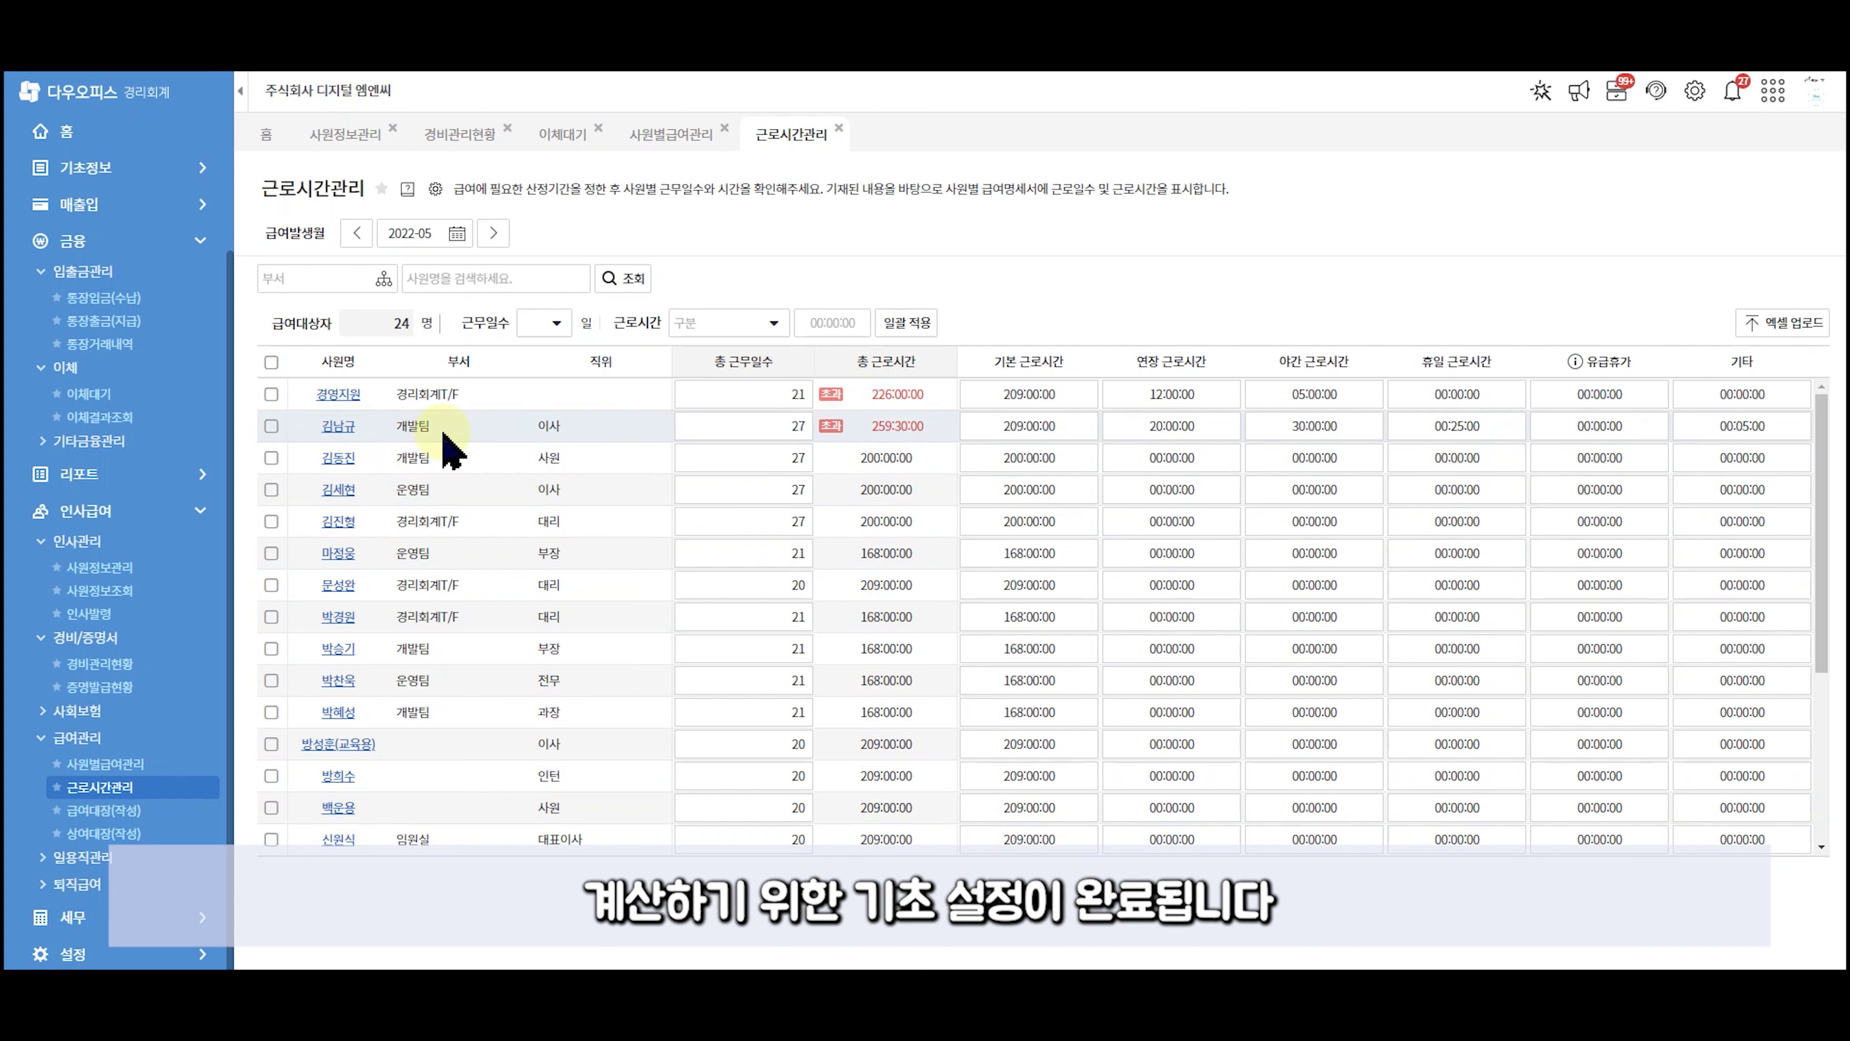
{"action": "left_click", "coordinate": [838, 130]}
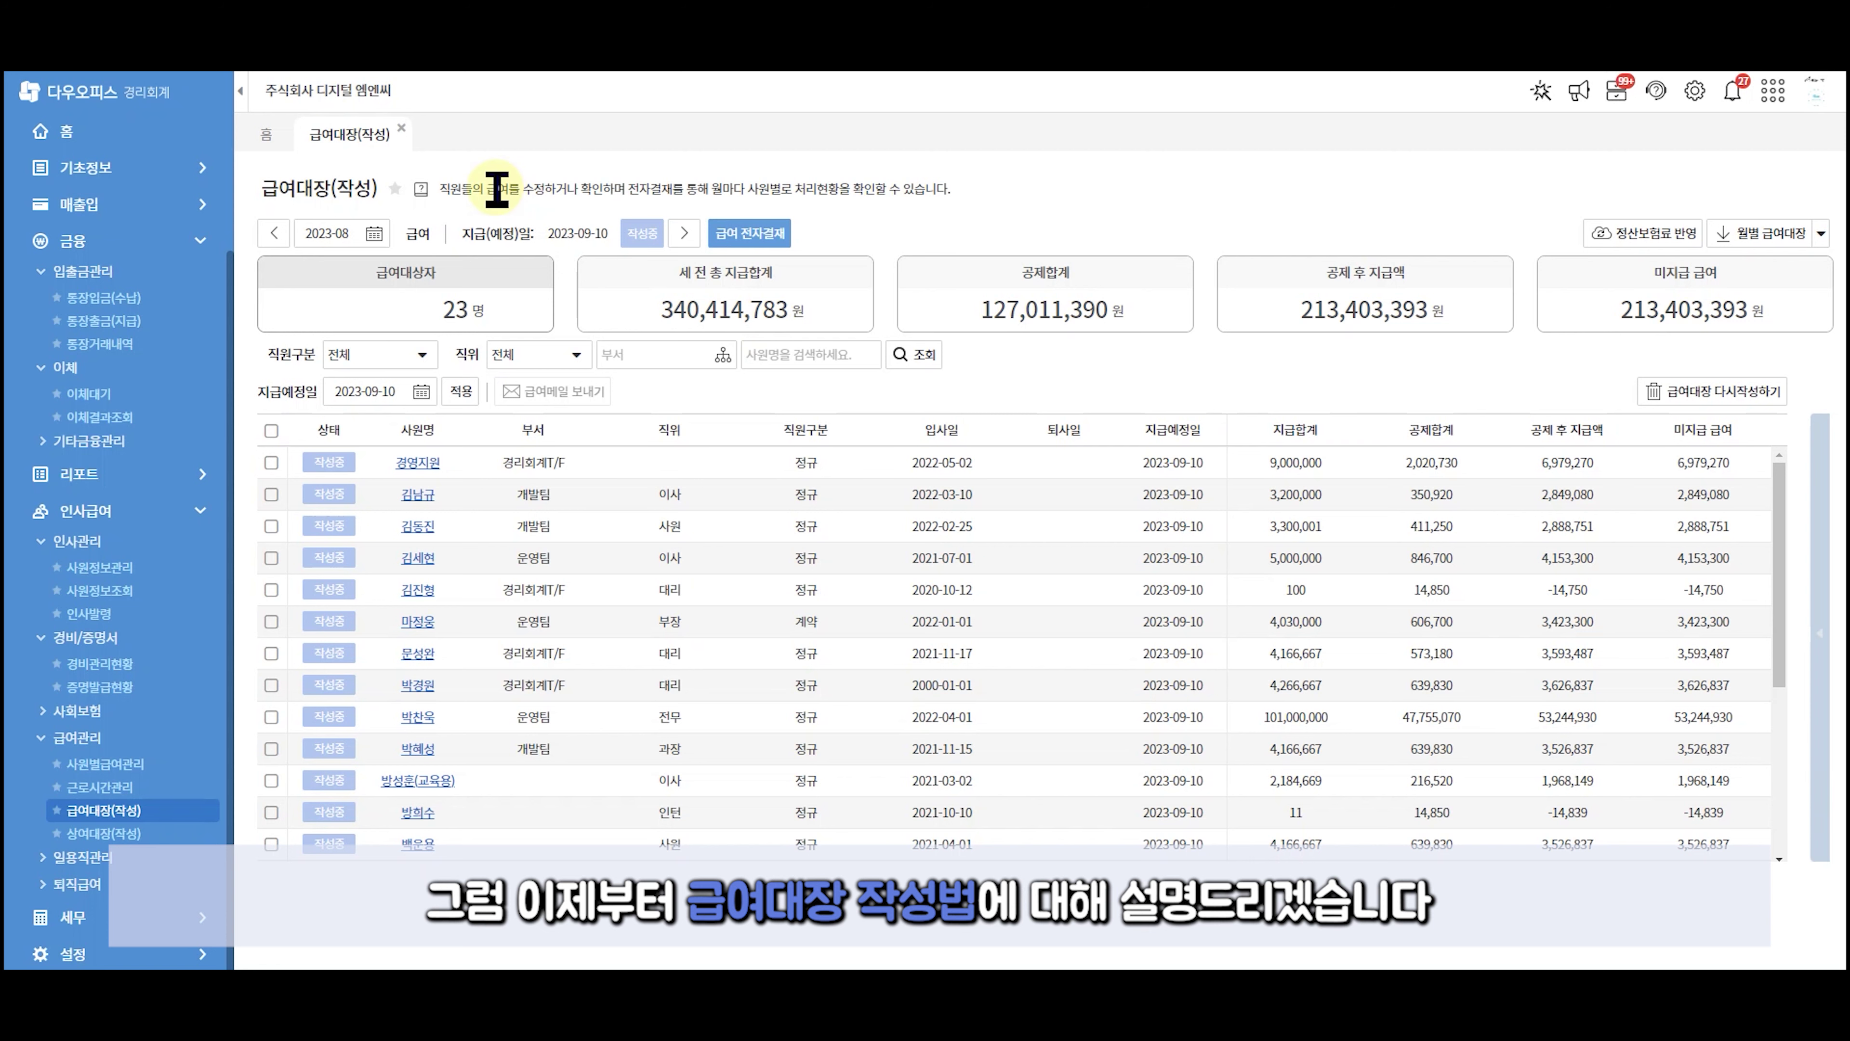
In 급여대장(작성), view the creation methods for 2023-09, return to 2023-08, and view the first employee's pay breakdown before collapsing it.
{"action": "left_click", "coordinate": [684, 233]}
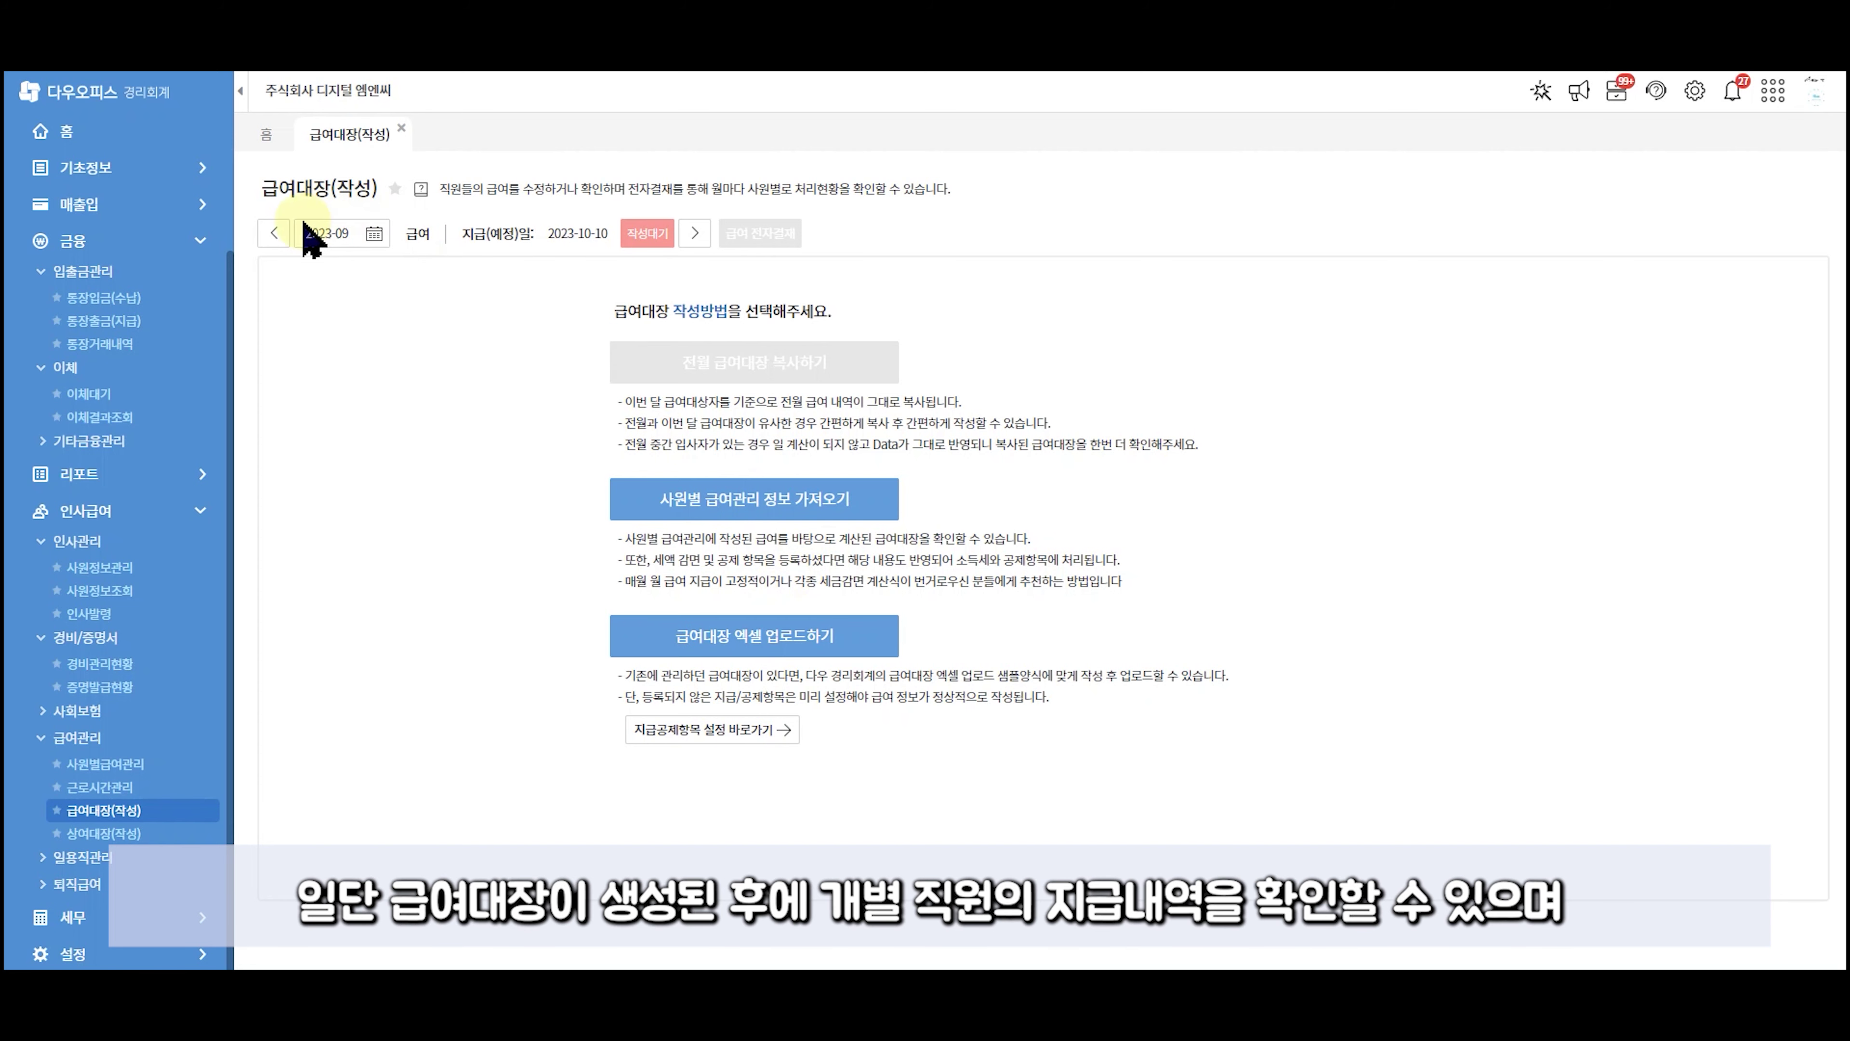
{"action": "left_click", "coordinate": [274, 233]}
{"action": "left_click", "coordinate": [499, 465]}
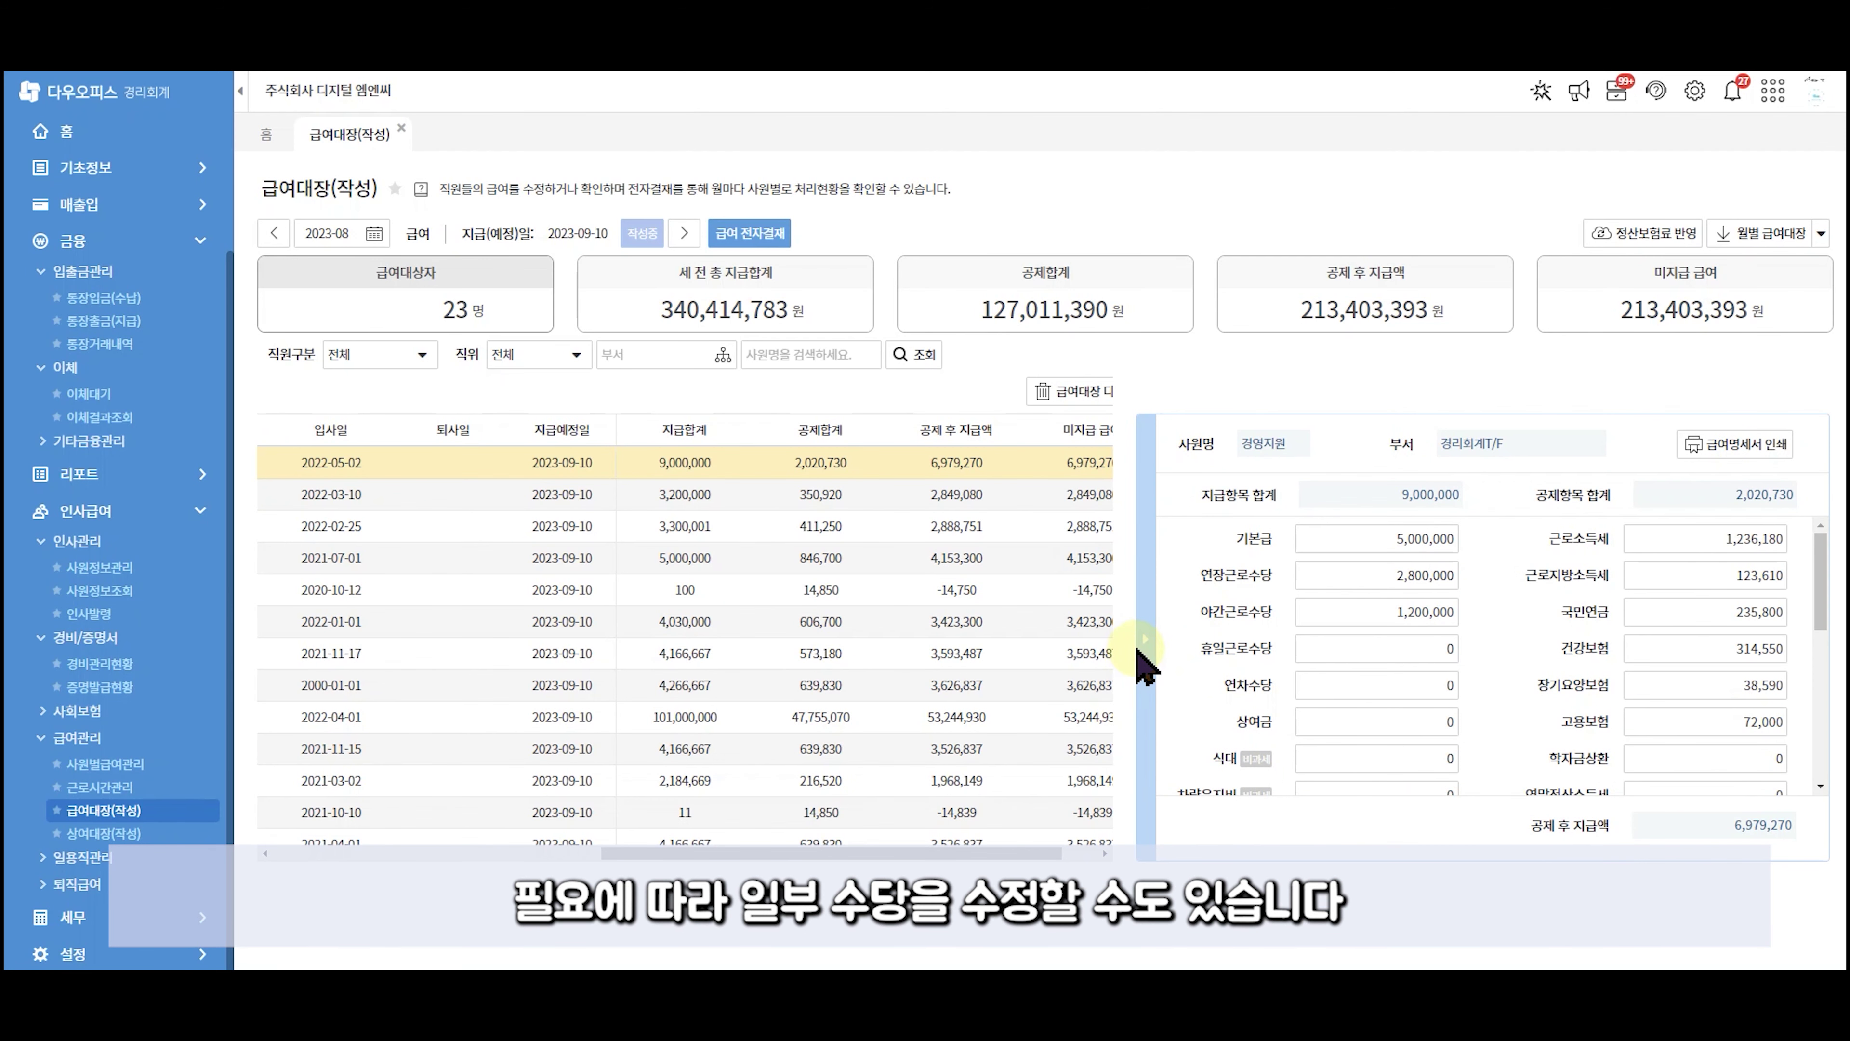
{"action": "left_click", "coordinate": [1152, 641]}
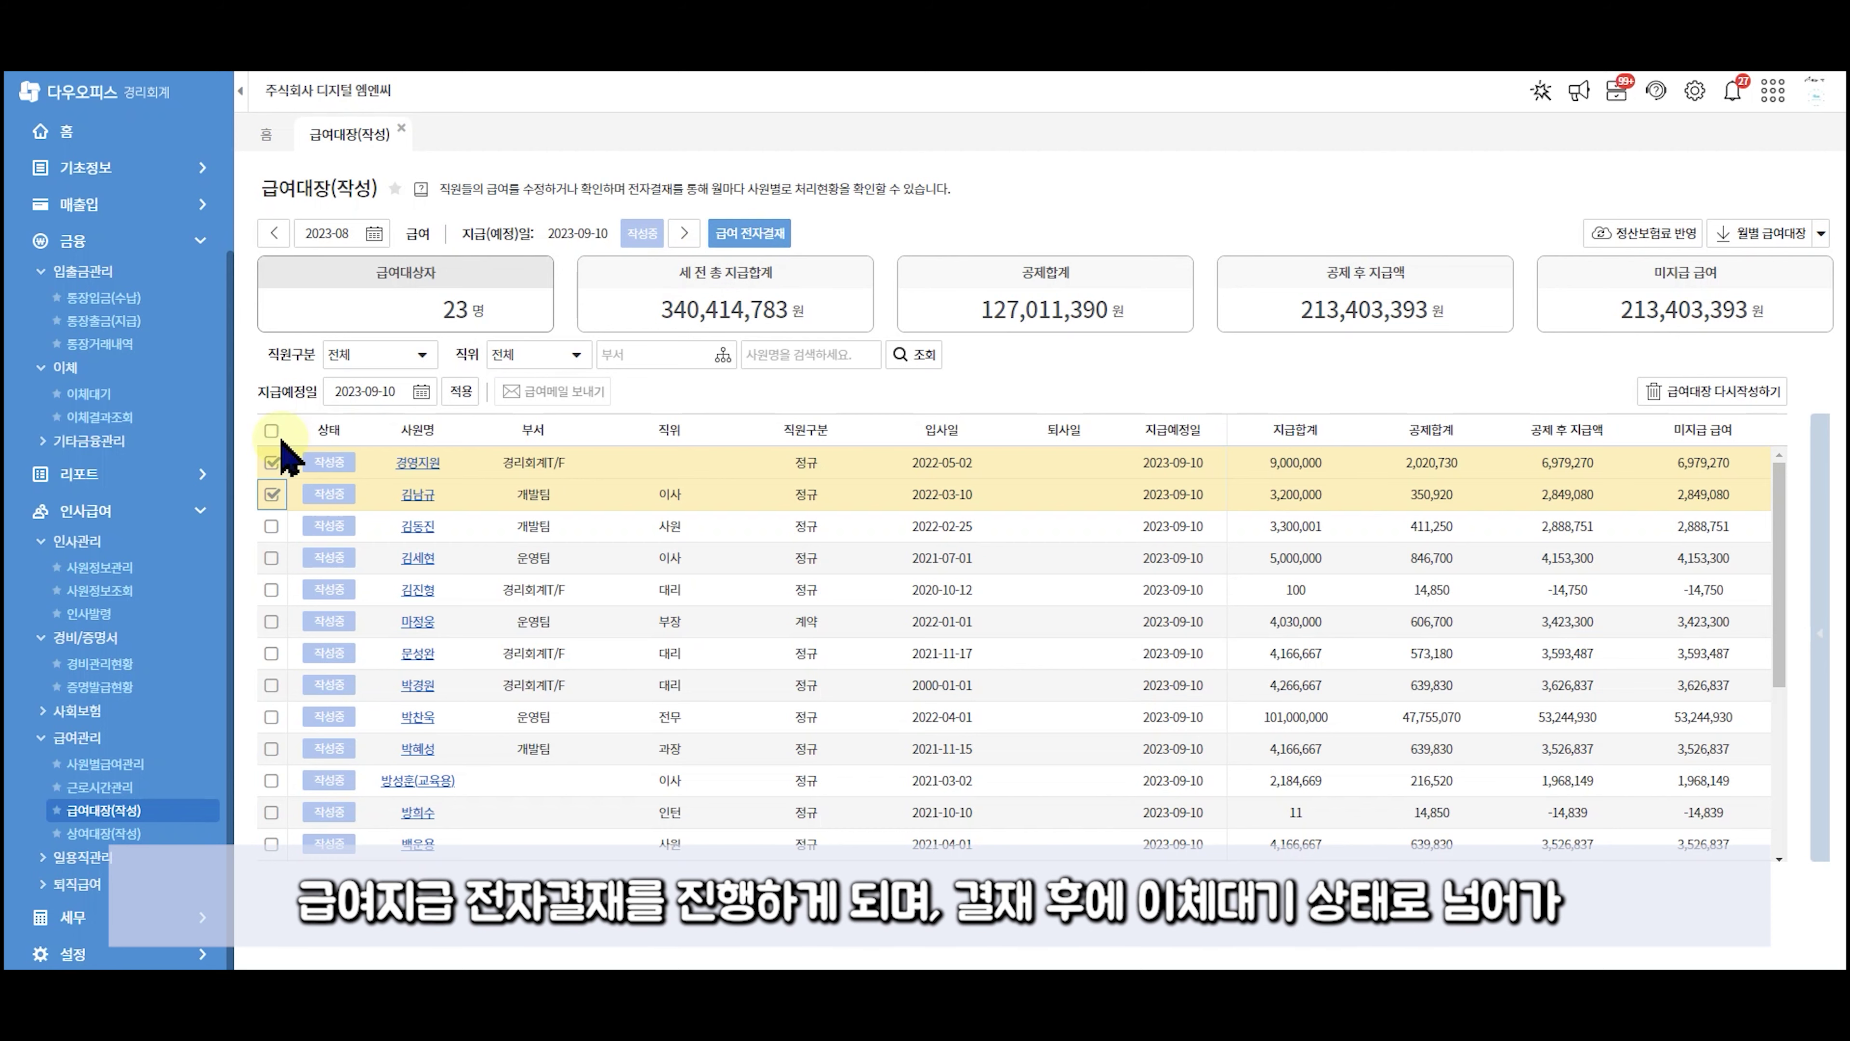
Open 이체대기 under 이체, and switch to the 경영지원 service to open 급여조회.
{"action": "left_click", "coordinate": [106, 400]}
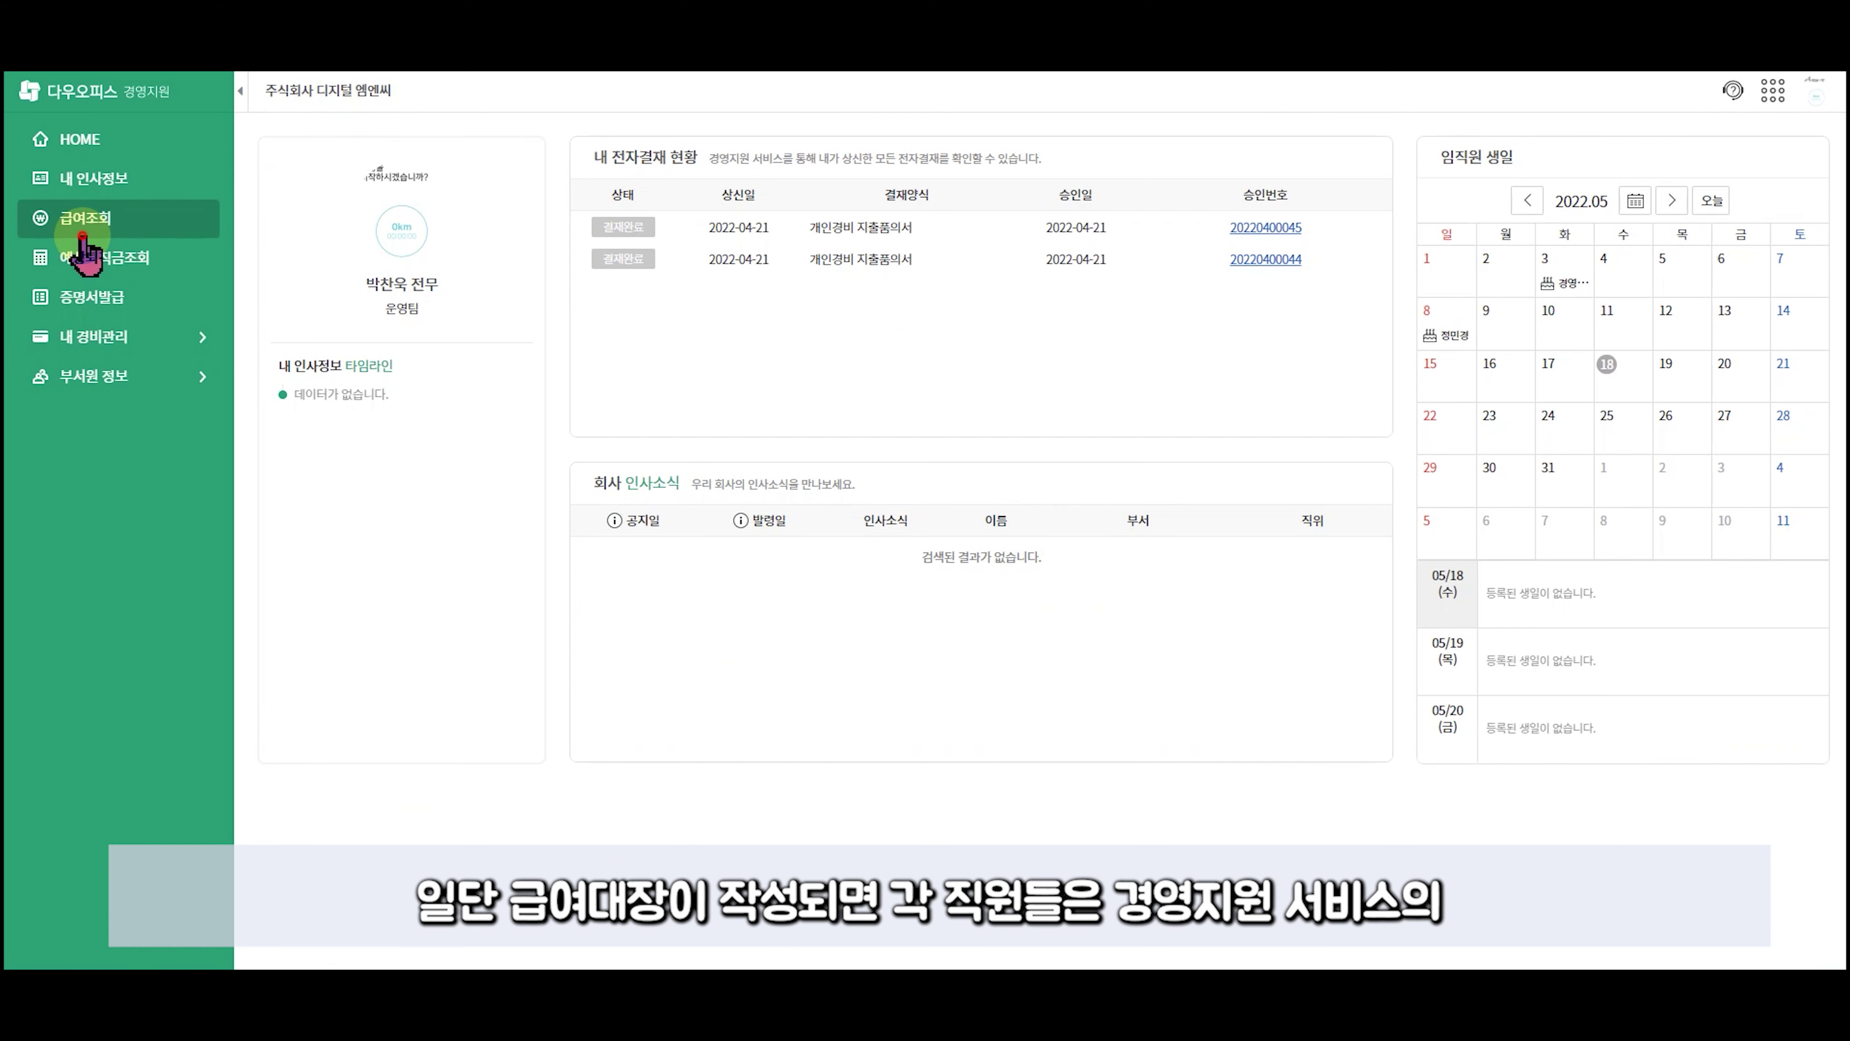
{"action": "left_click", "coordinate": [91, 217]}
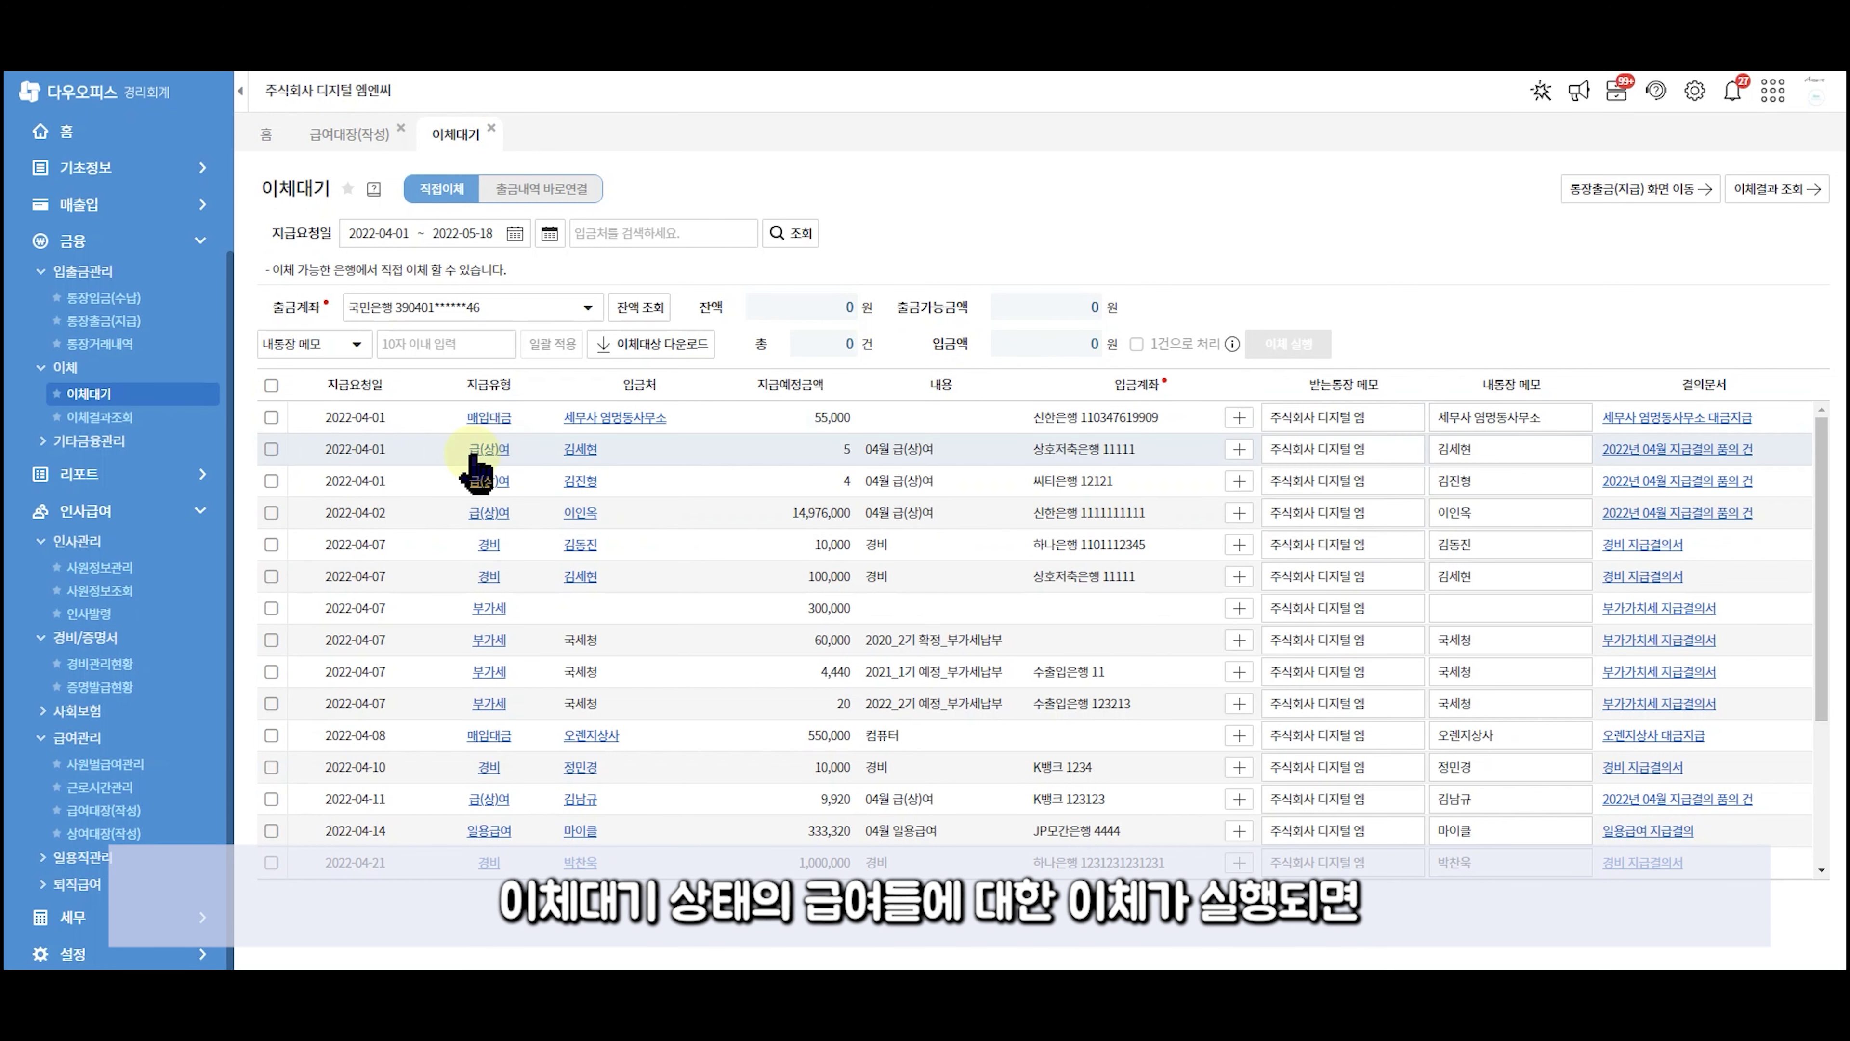
Select the first 급(상)여 transfer dated 2022-04-01 in 이체대기, and open 출금·지급 연결 in 통장출금(지급).
{"action": "left_click", "coordinate": [270, 448]}
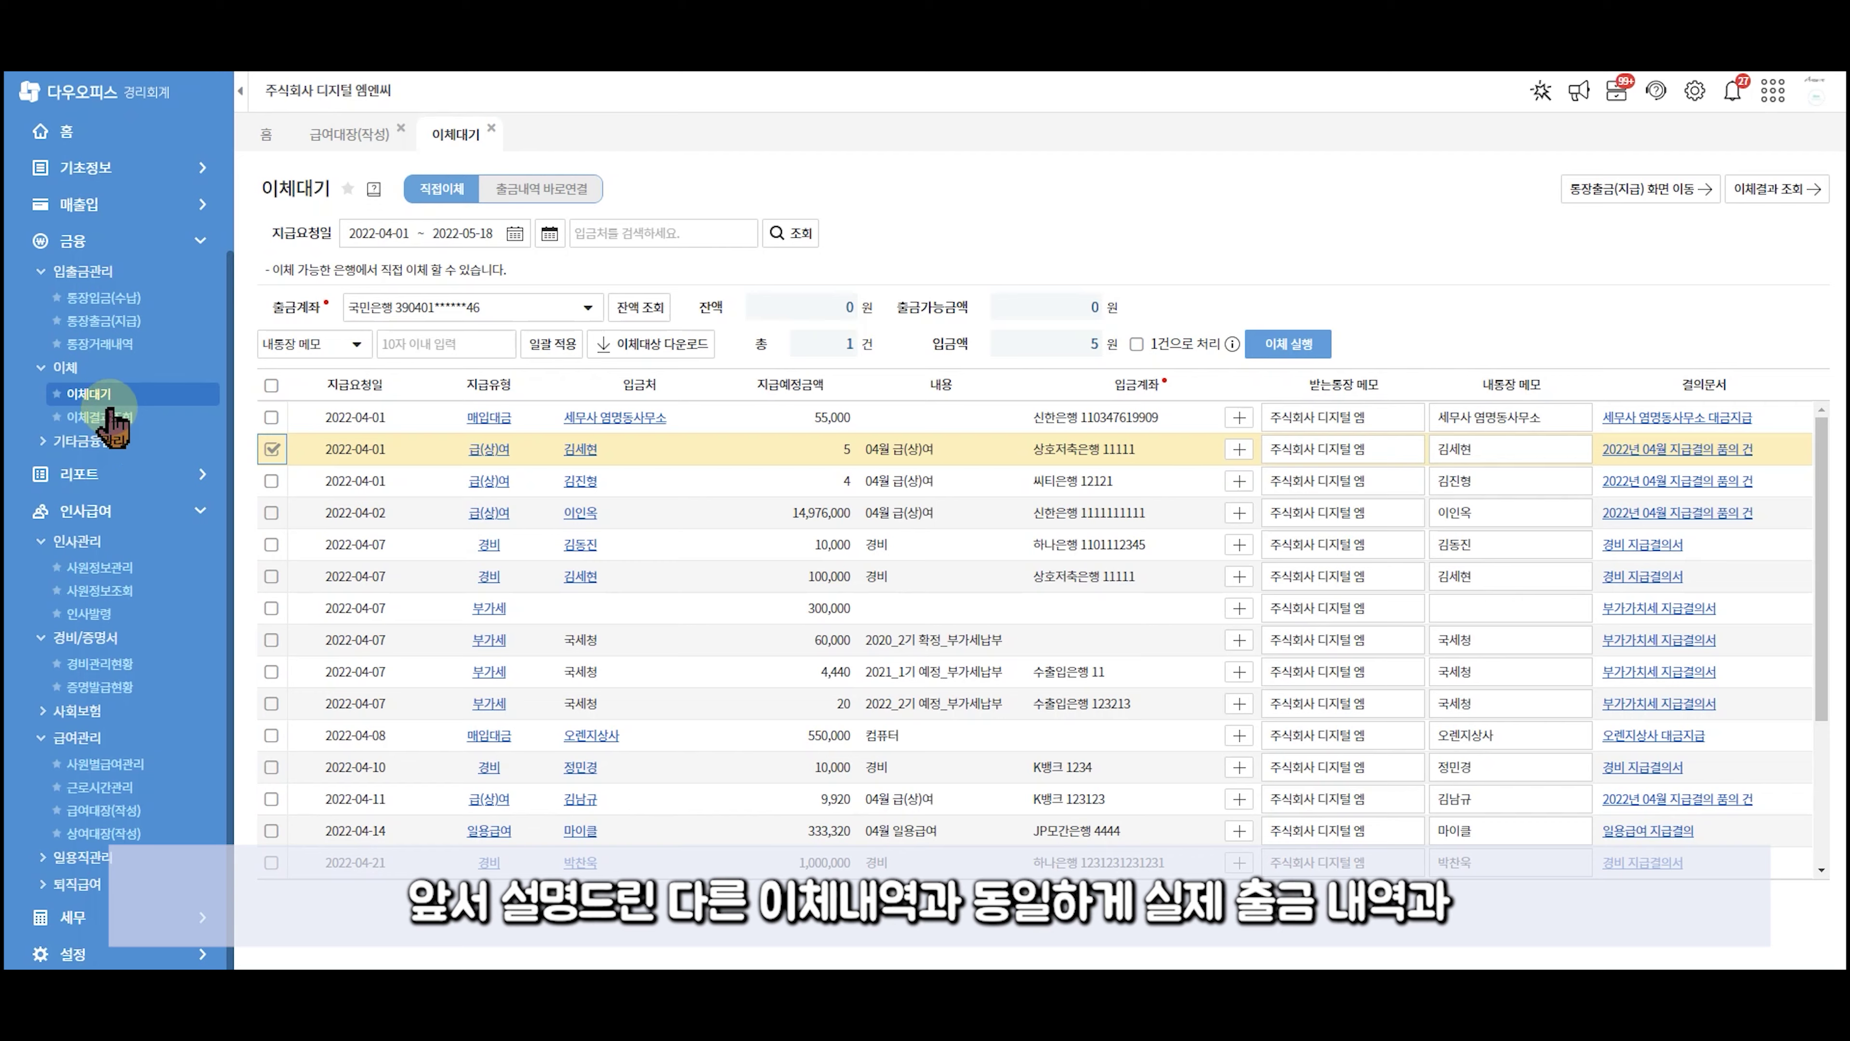
{"action": "left_click", "coordinate": [138, 321]}
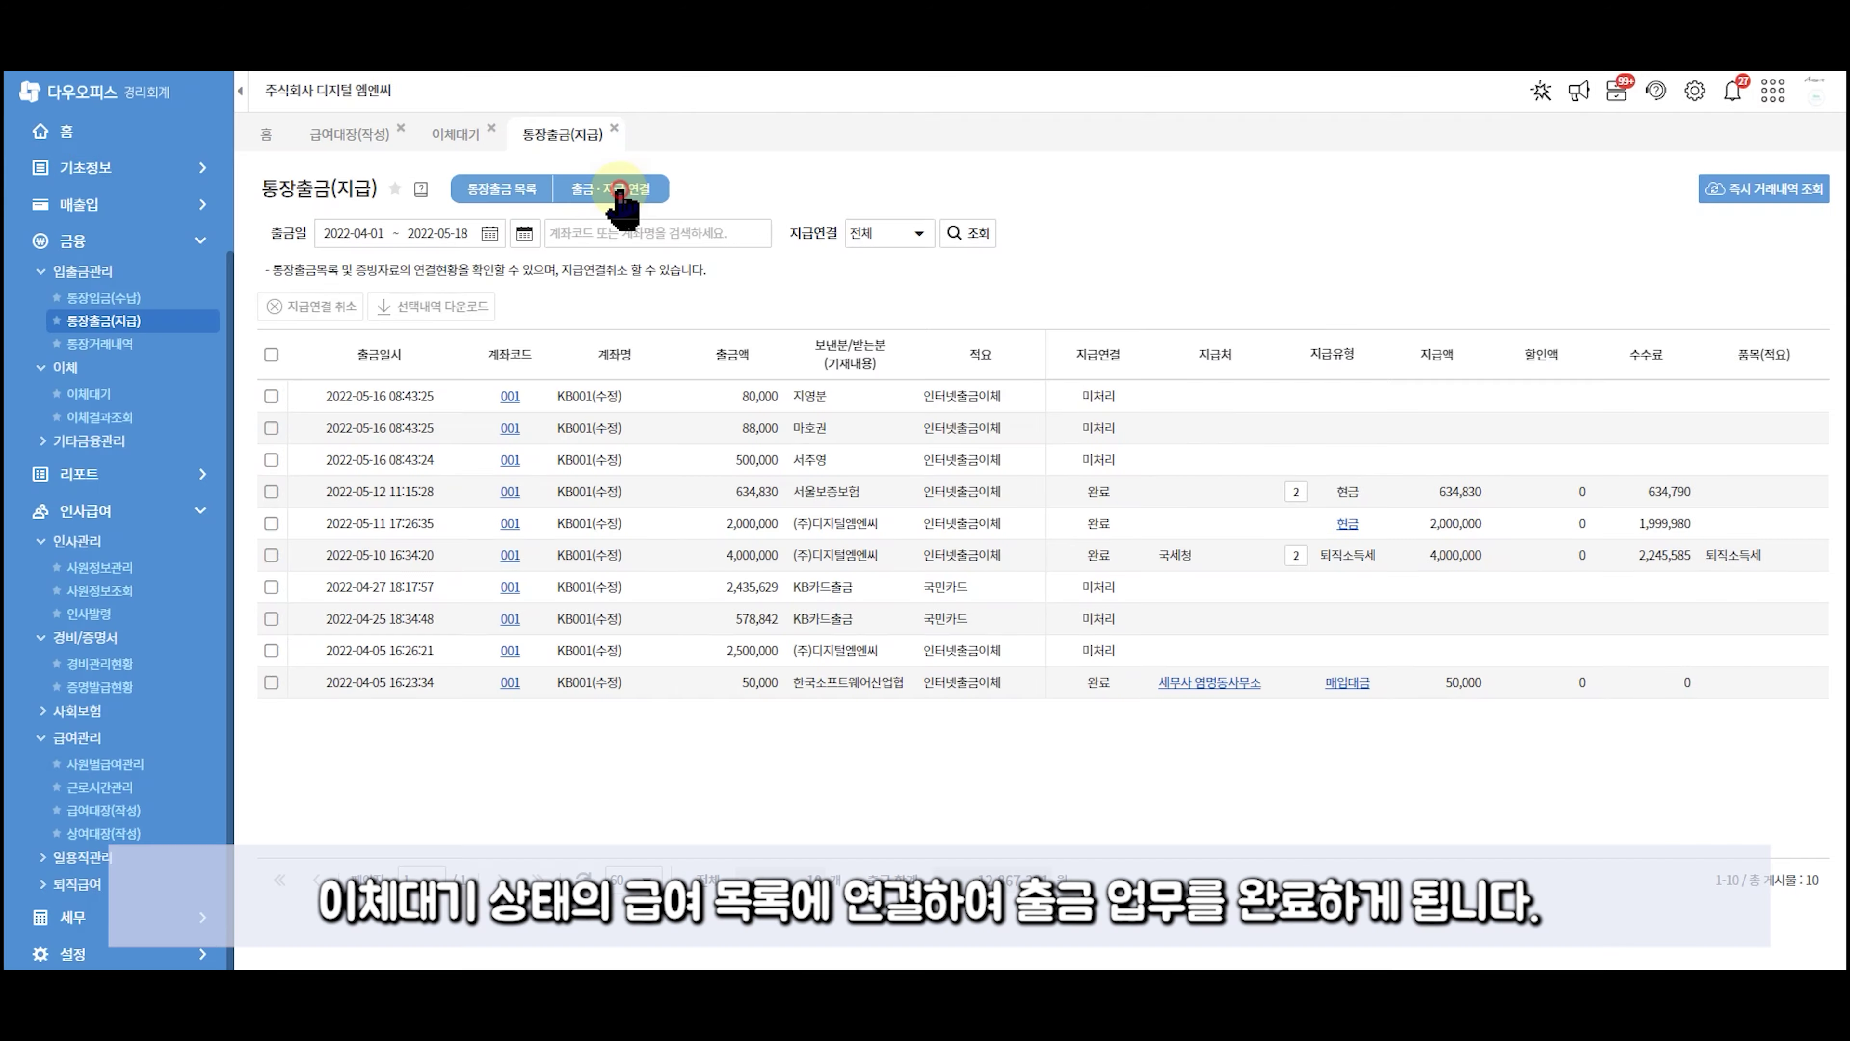
{"action": "left_click", "coordinate": [618, 191]}
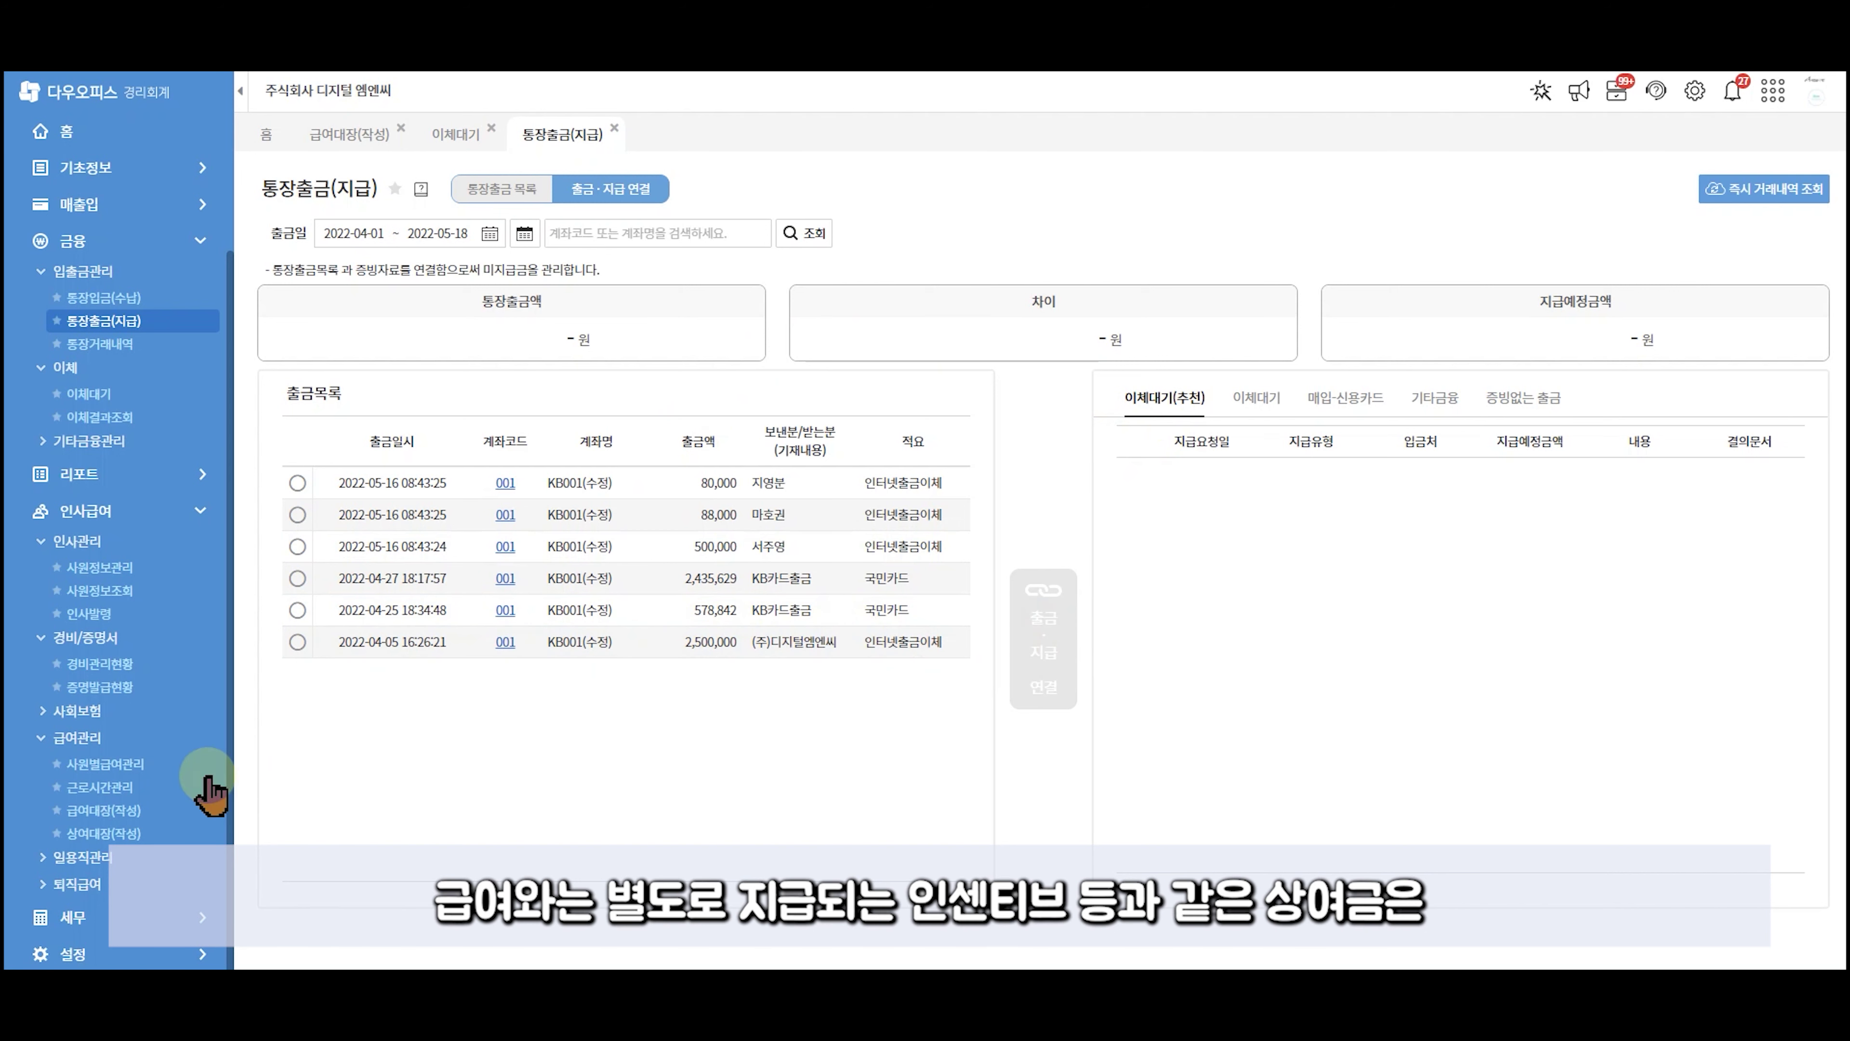
Open 상여대장(작성), go to the 2022-04 bonus ledger, and select the first employee to view the bonus details.
{"action": "left_click", "coordinate": [117, 833]}
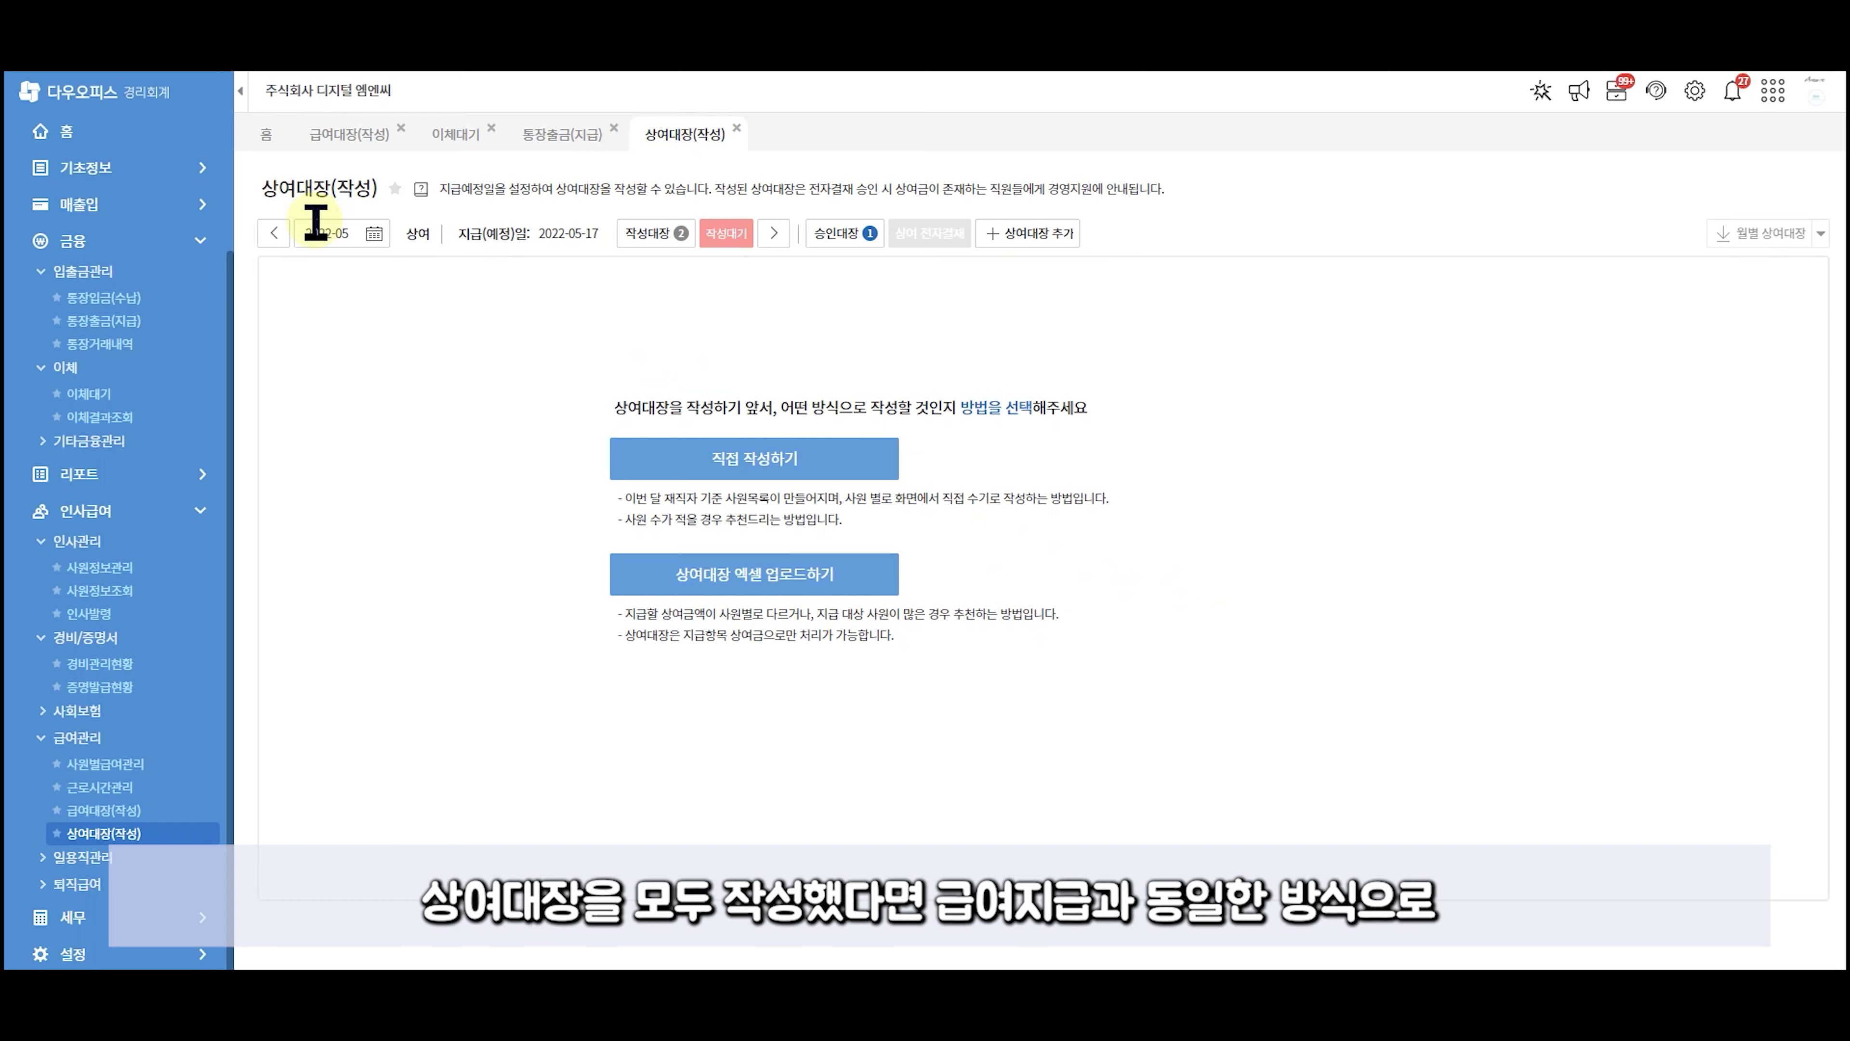
{"action": "left_click", "coordinate": [265, 239]}
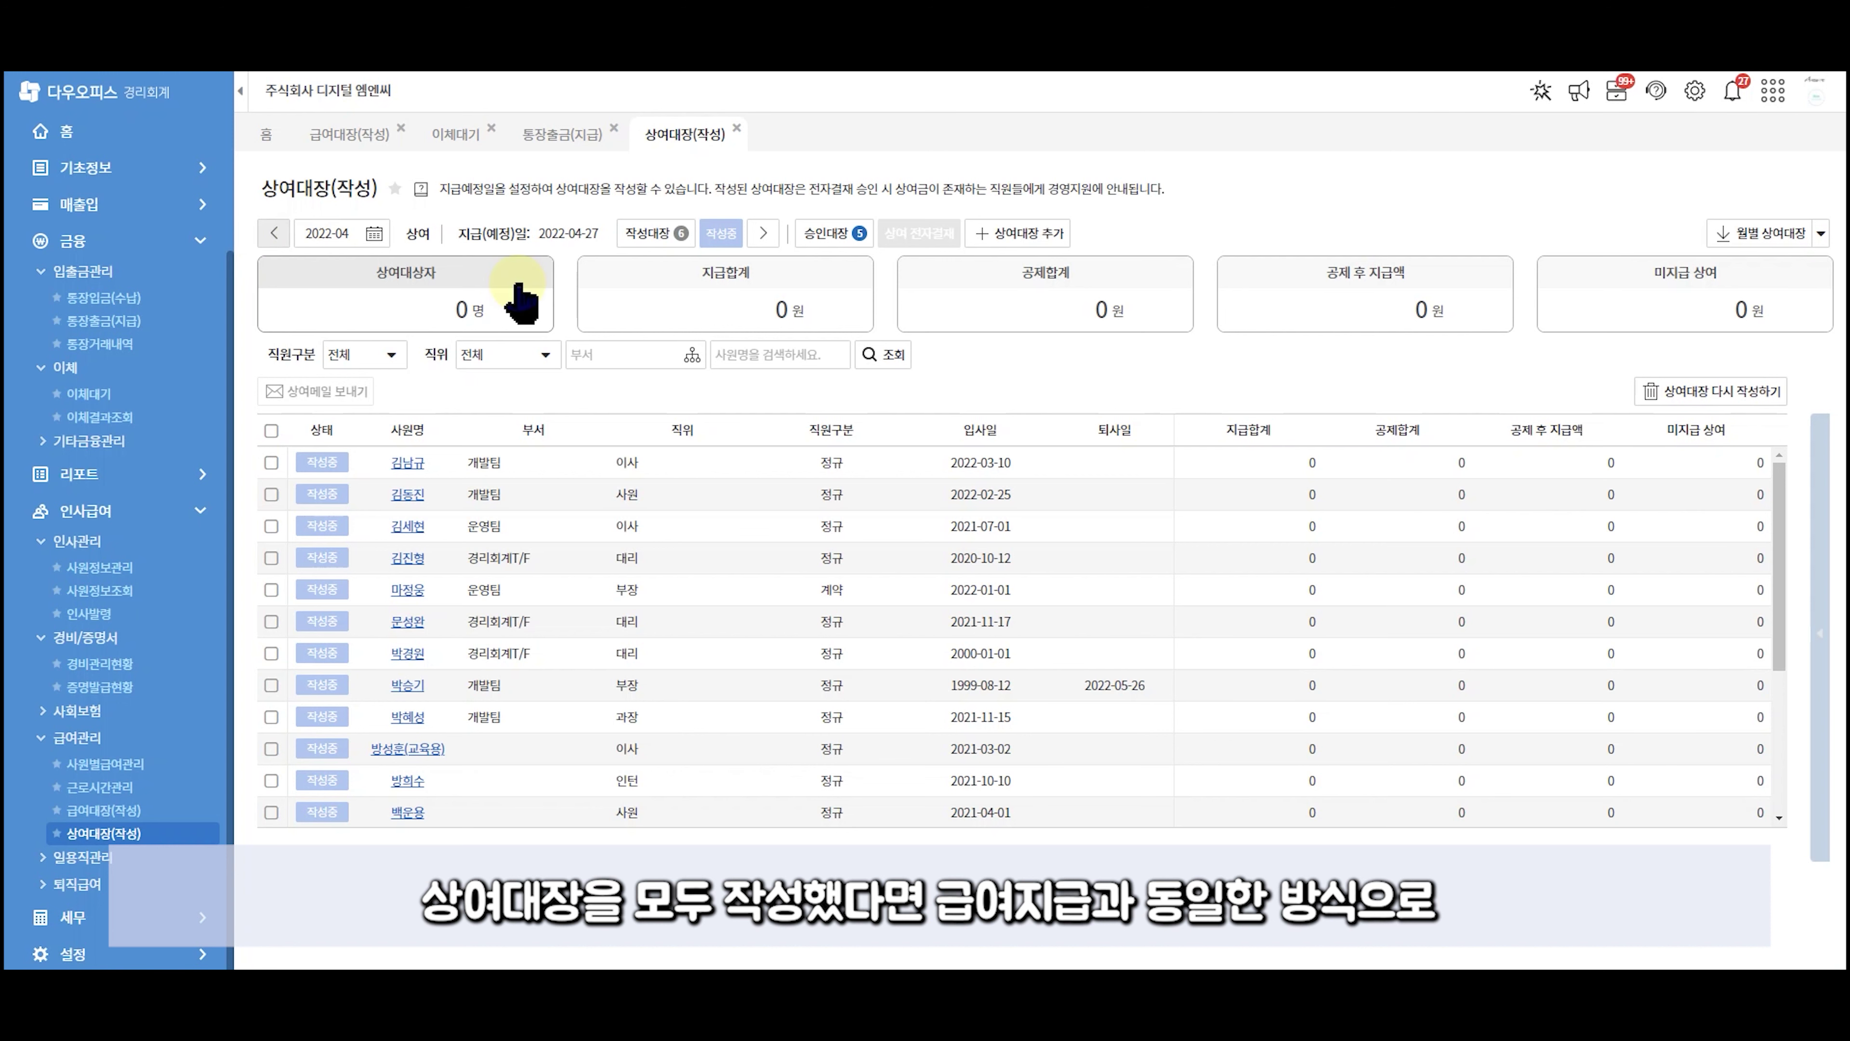
{"action": "left_click", "coordinate": [271, 462]}
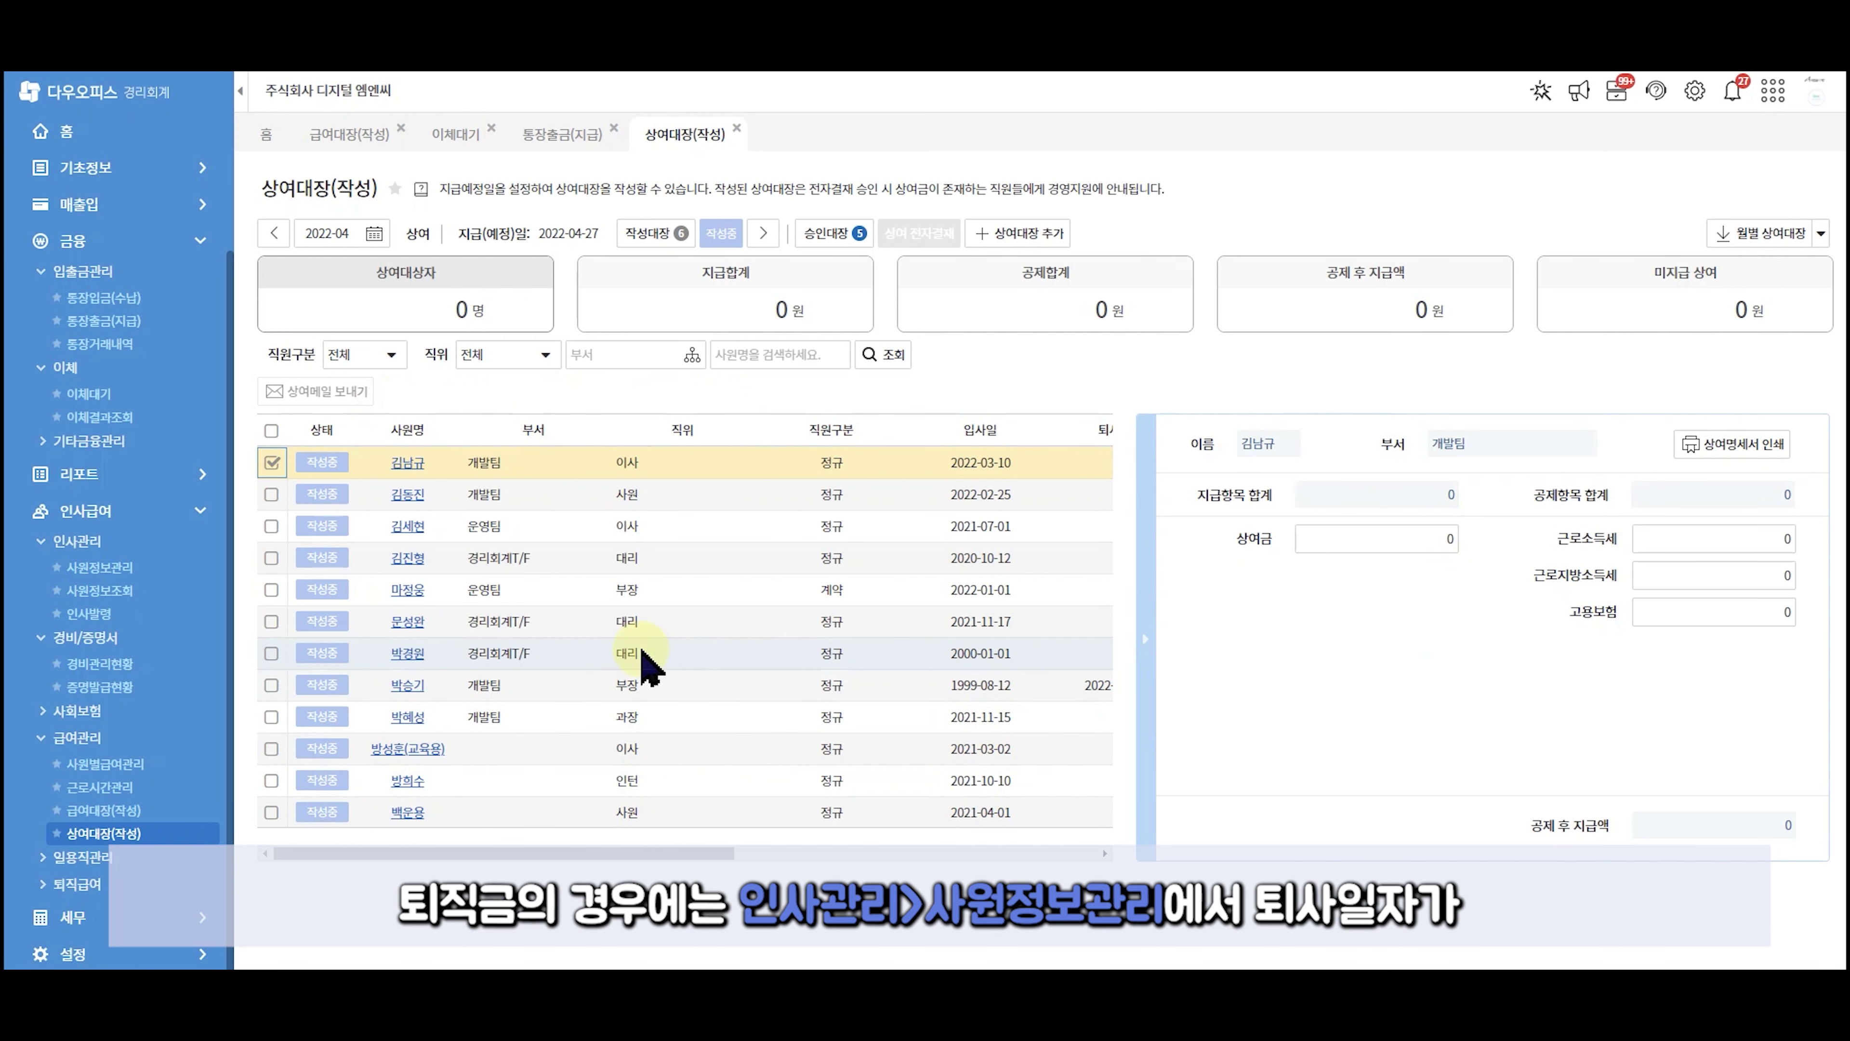
Open the retirement pay ledger under 퇴직급여, and open 예상퇴직금조회 in the 경영지원 service.
{"action": "left_click", "coordinate": [59, 885]}
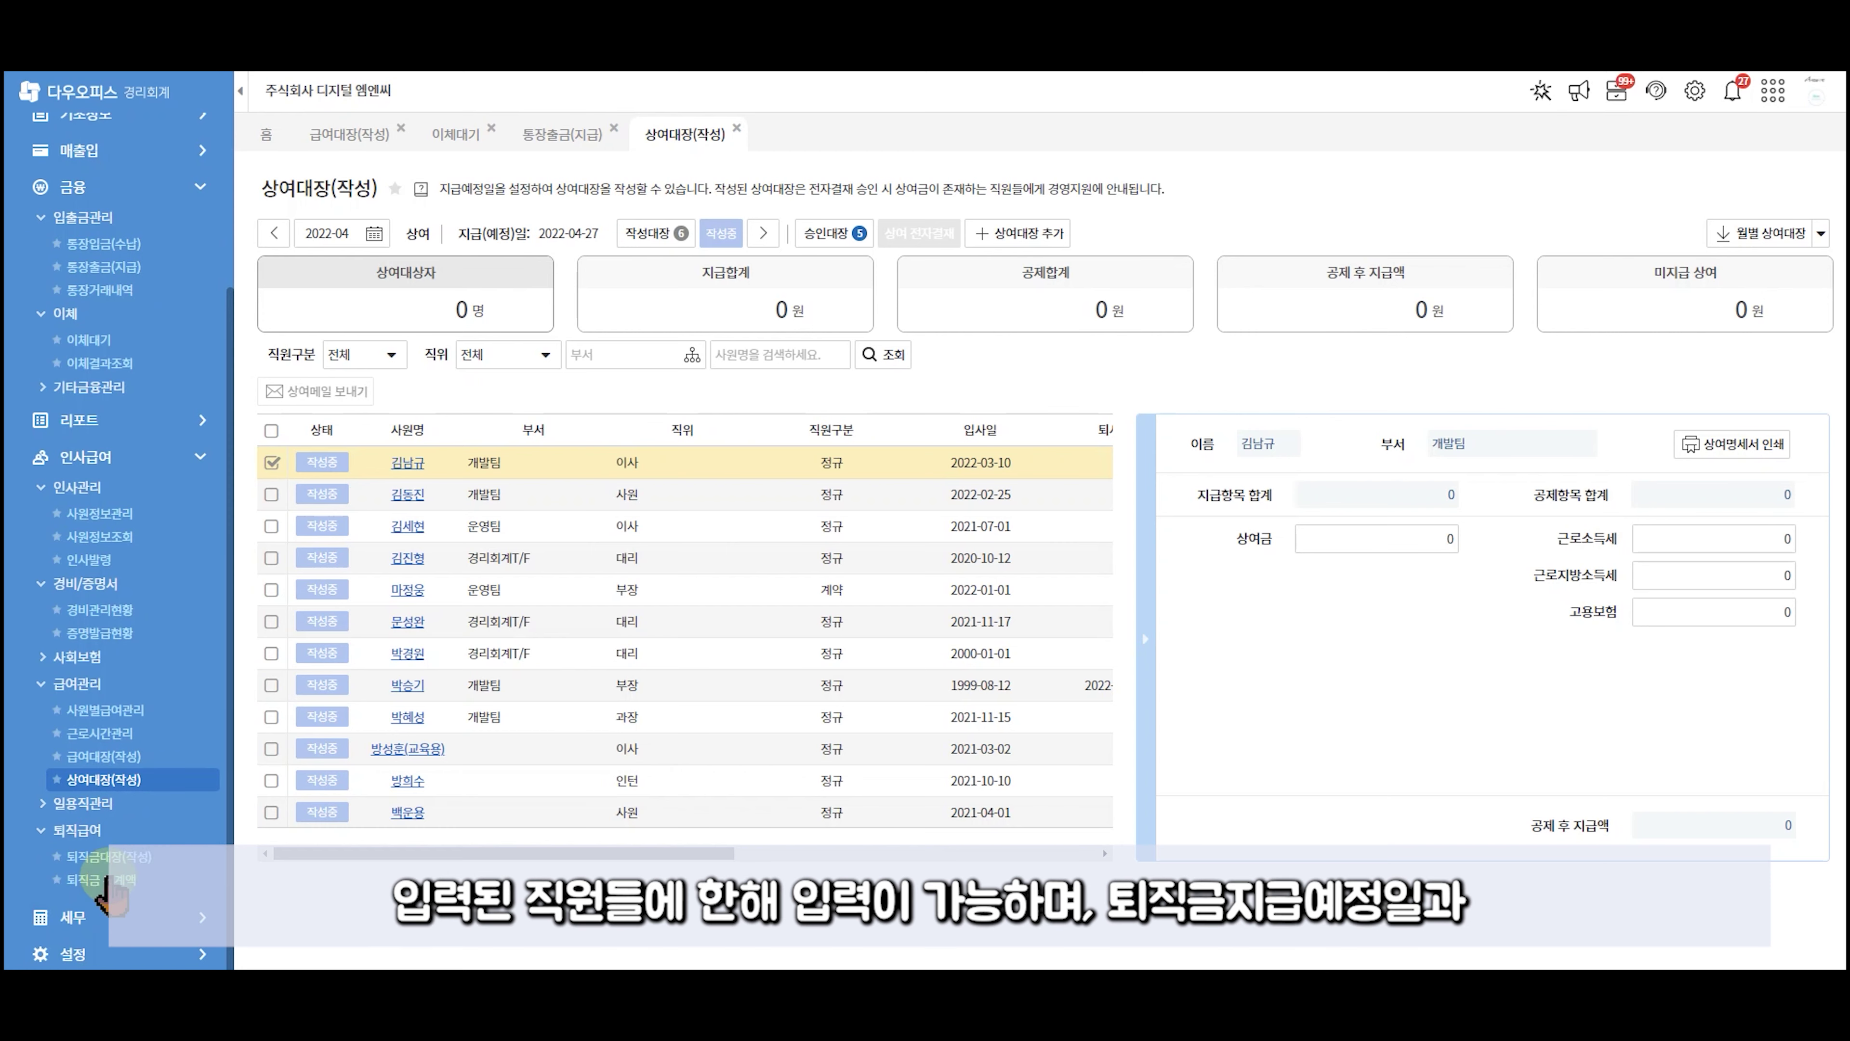
{"action": "left_click", "coordinate": [145, 859]}
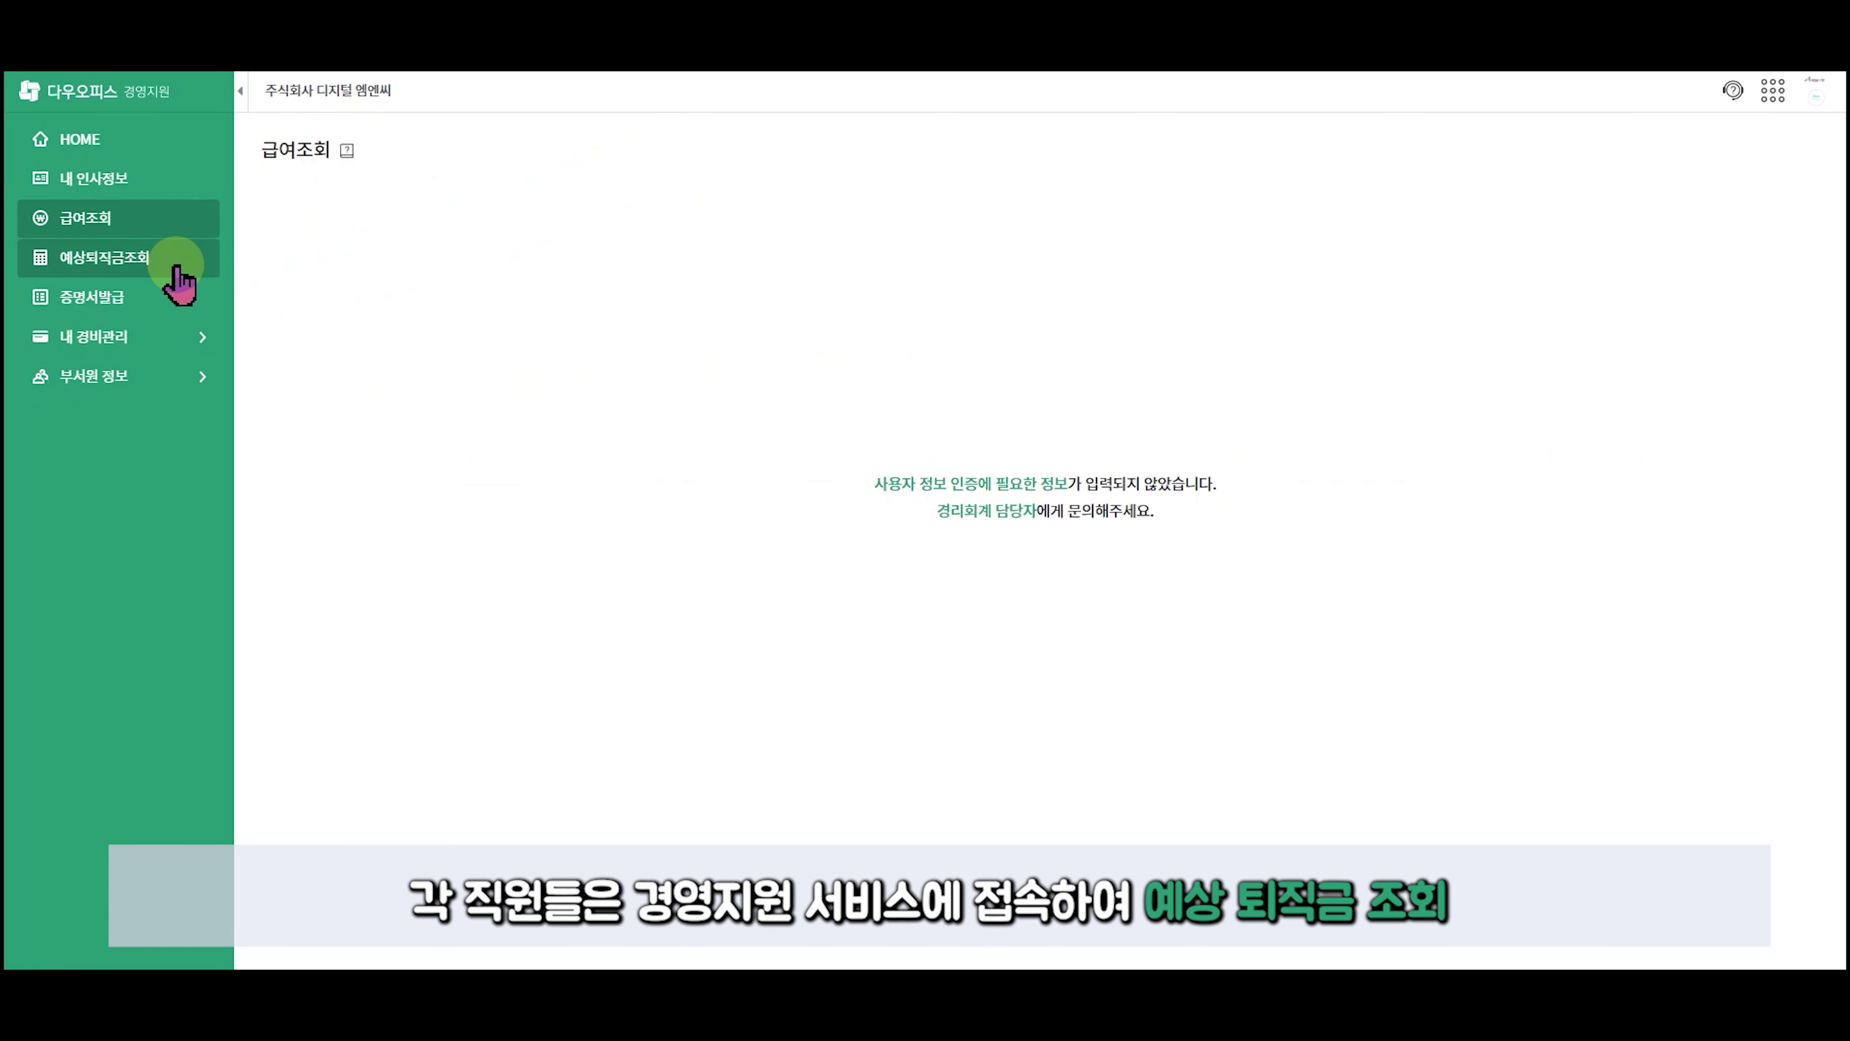
{"action": "left_click", "coordinate": [66, 266]}
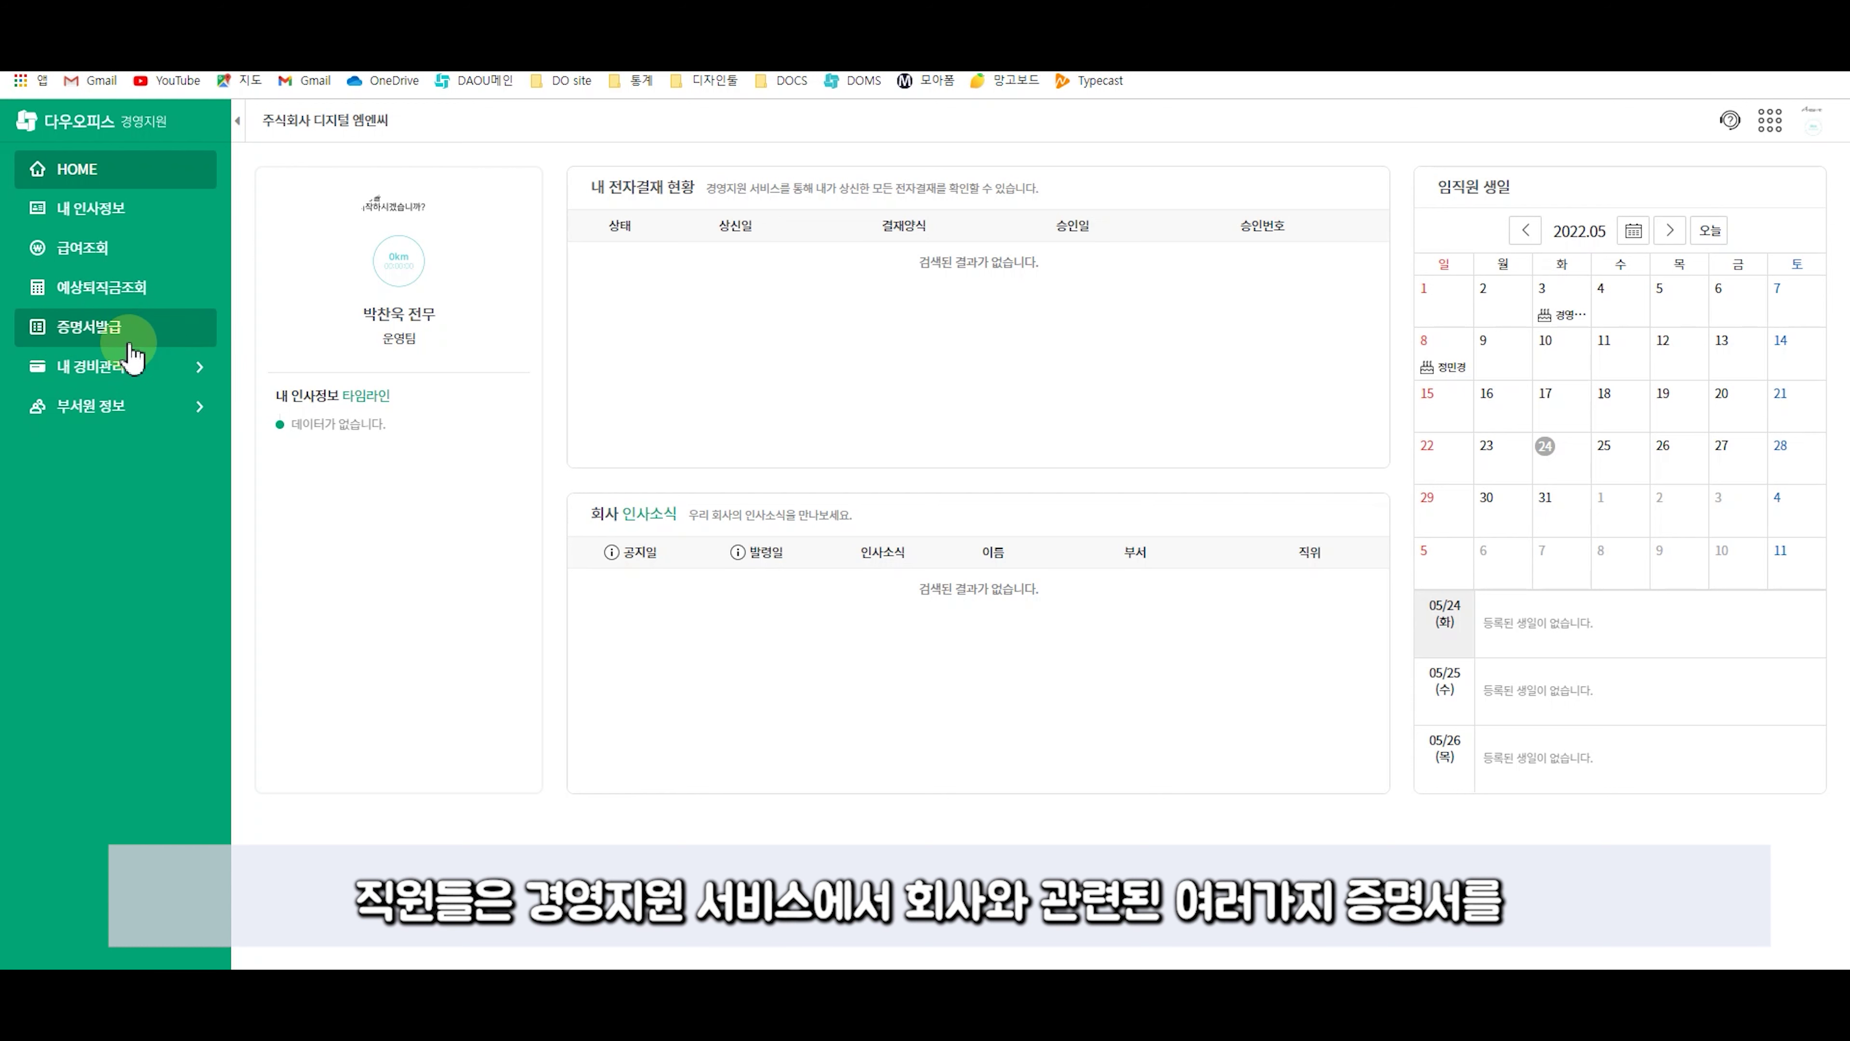
In 증명서발급, start a certificate request, view the available 증명서 종류 options, and cancel the form.
{"action": "left_click", "coordinate": [82, 341]}
{"action": "left_click", "coordinate": [296, 270]}
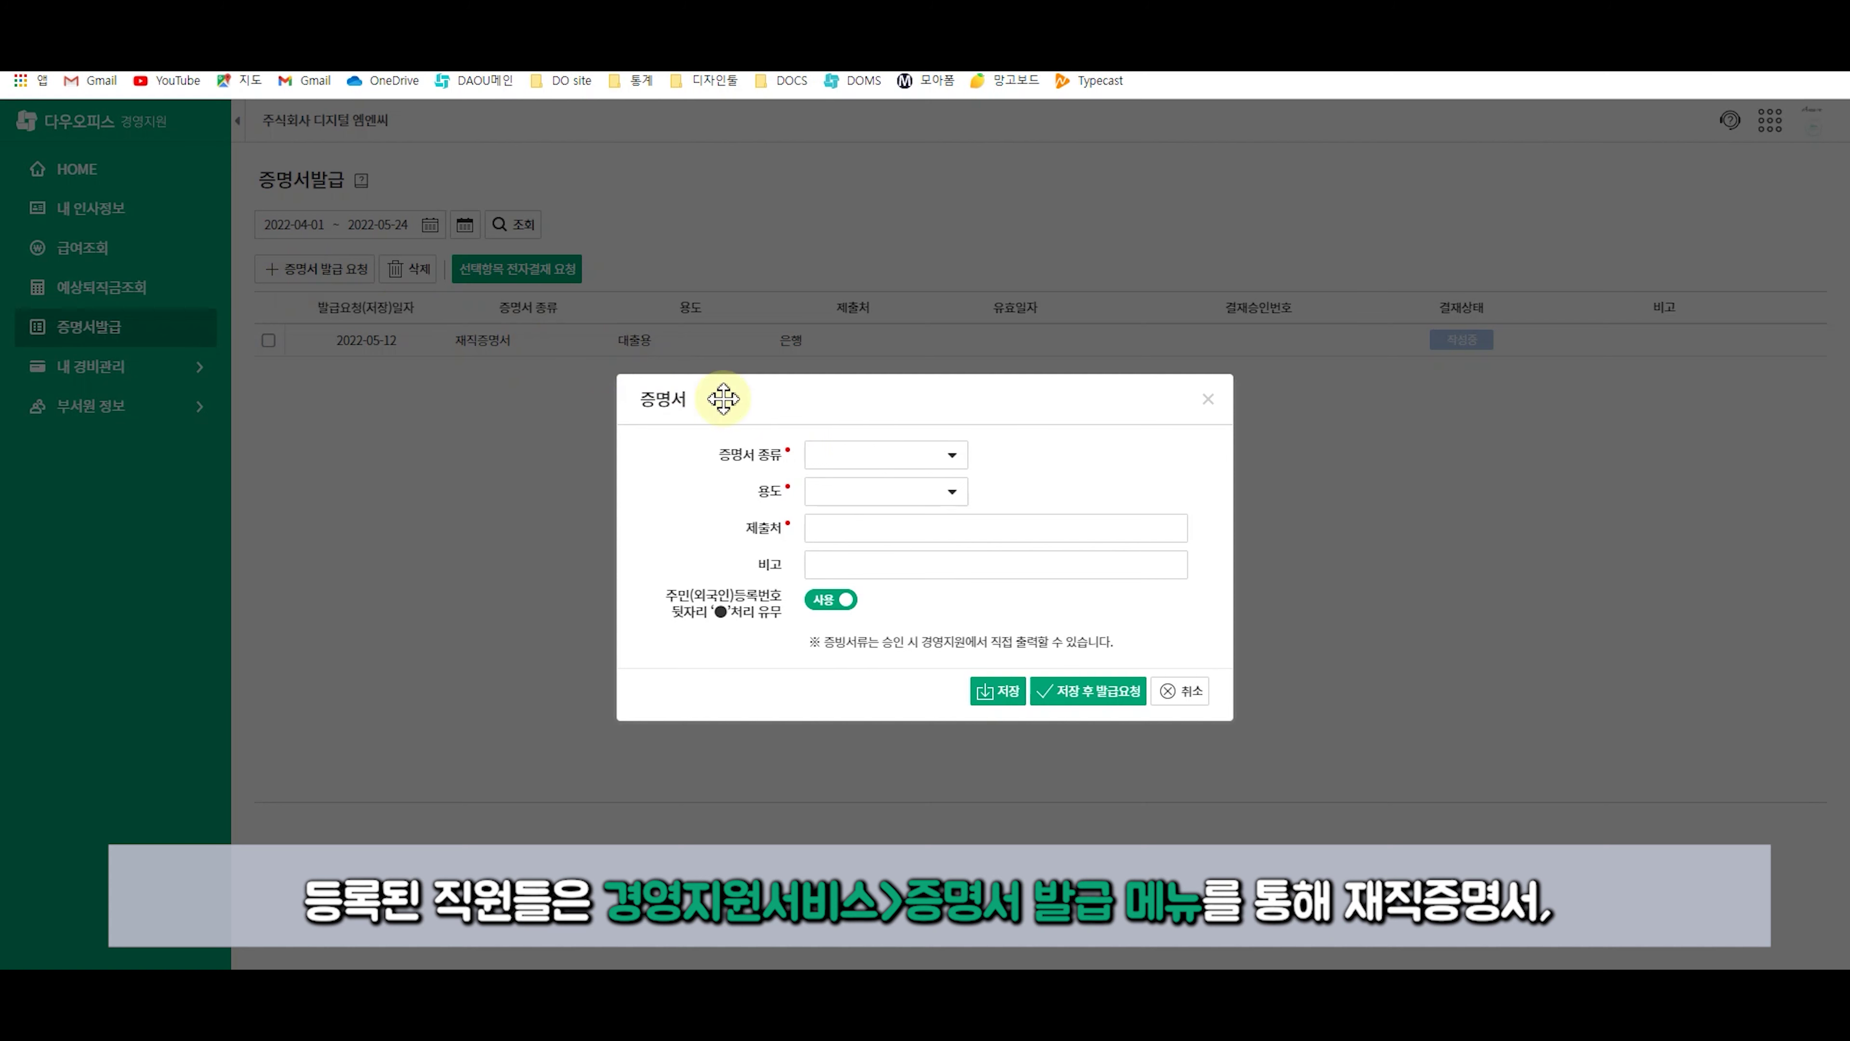
{"action": "left_click", "coordinate": [952, 457]}
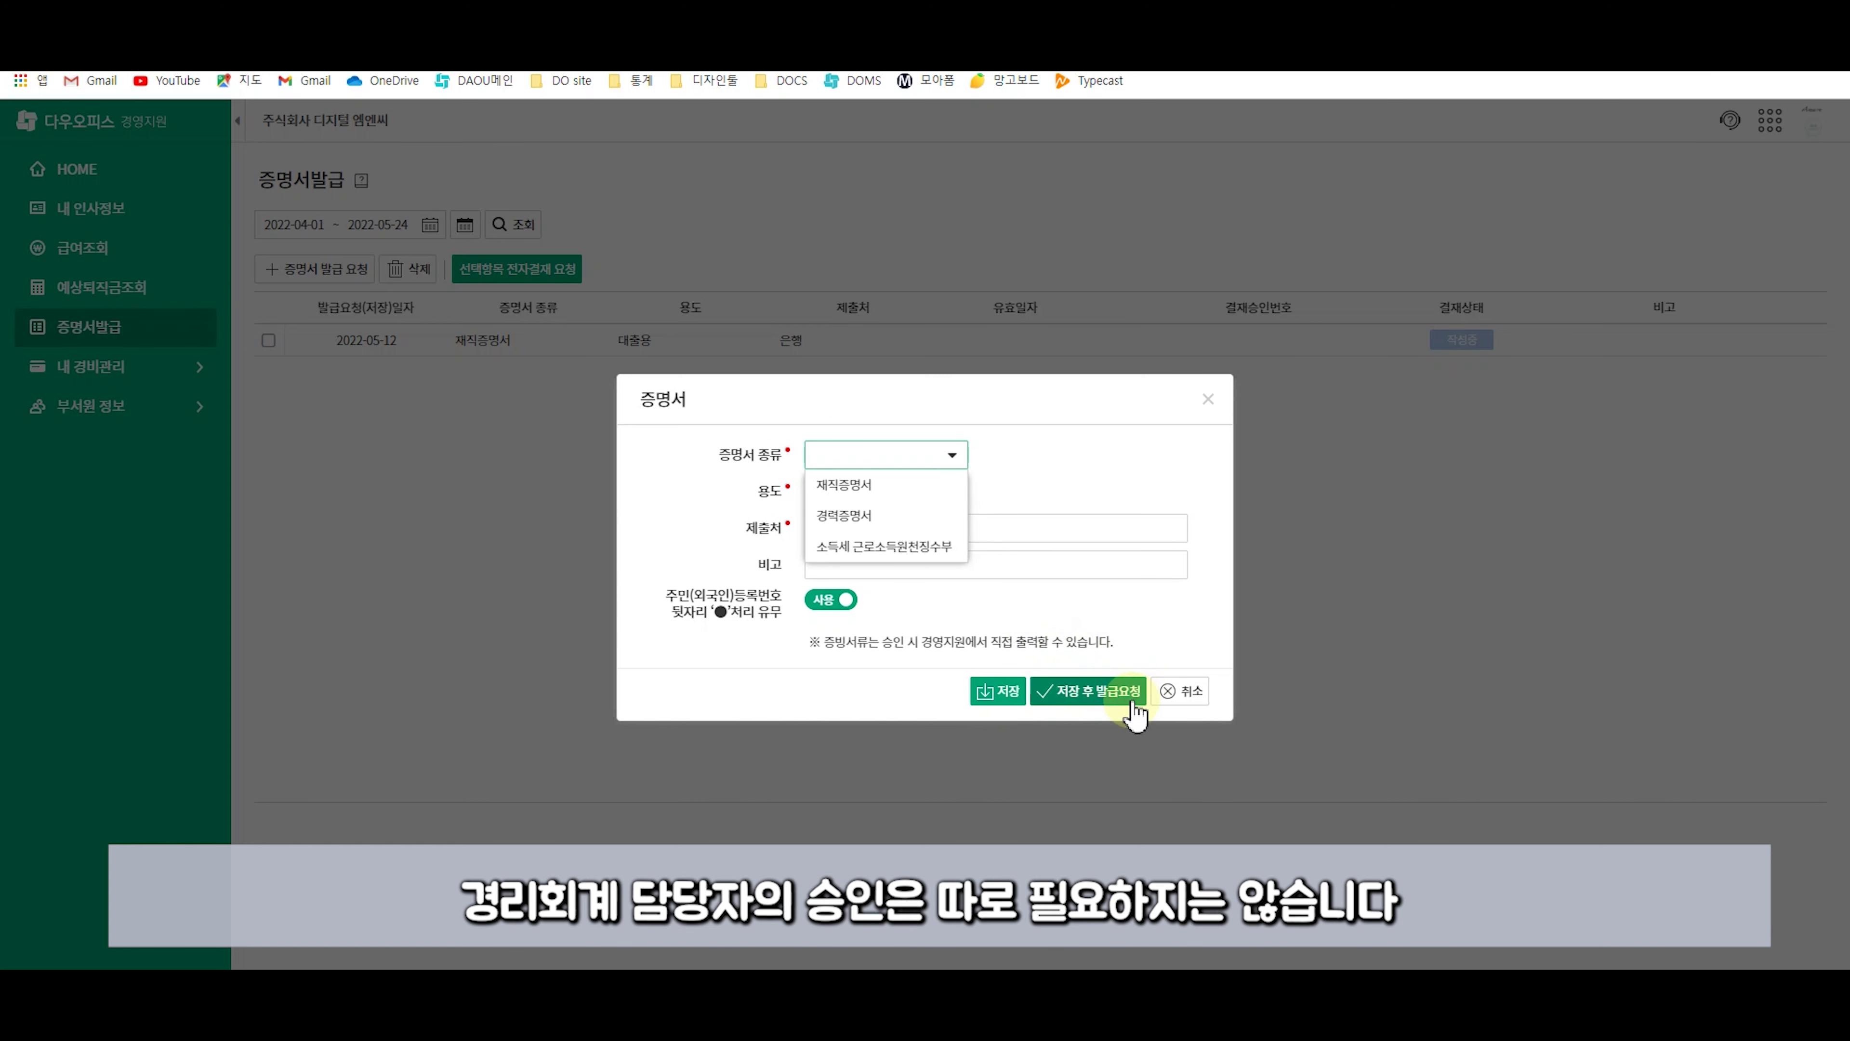
{"action": "left_click", "coordinate": [1178, 692]}
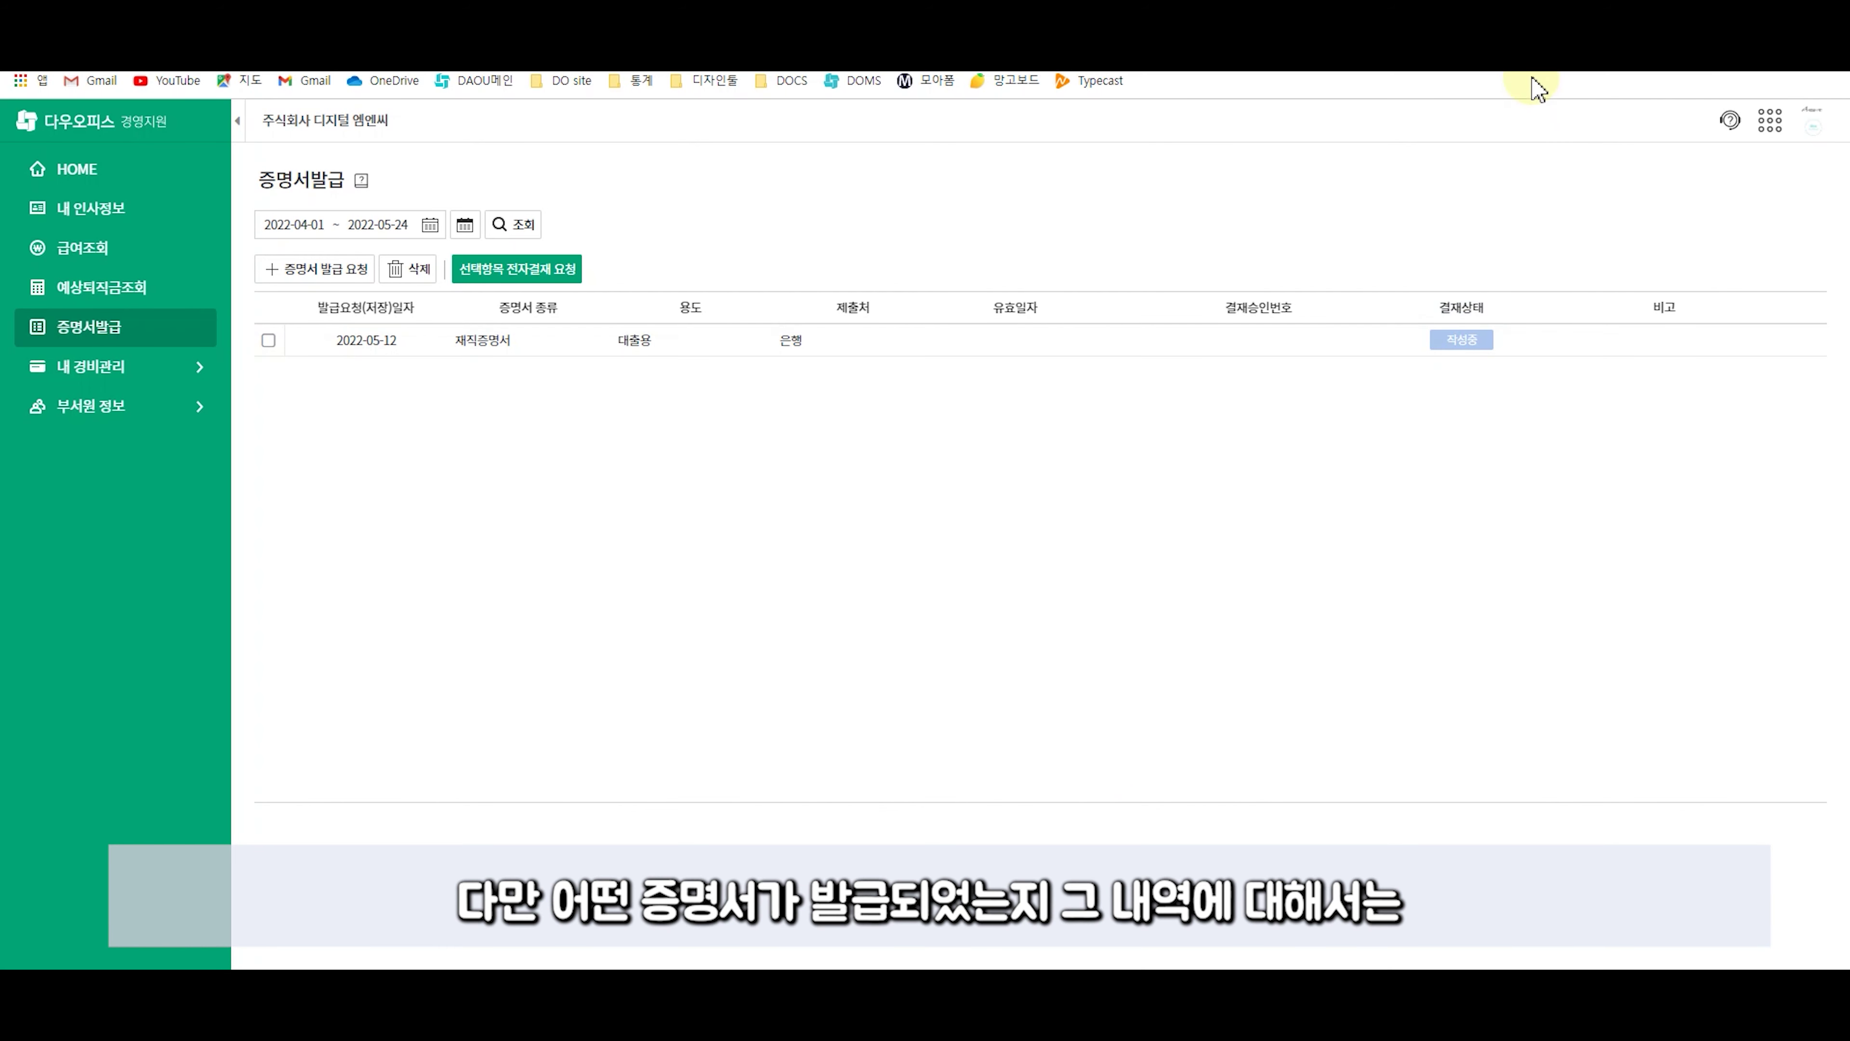